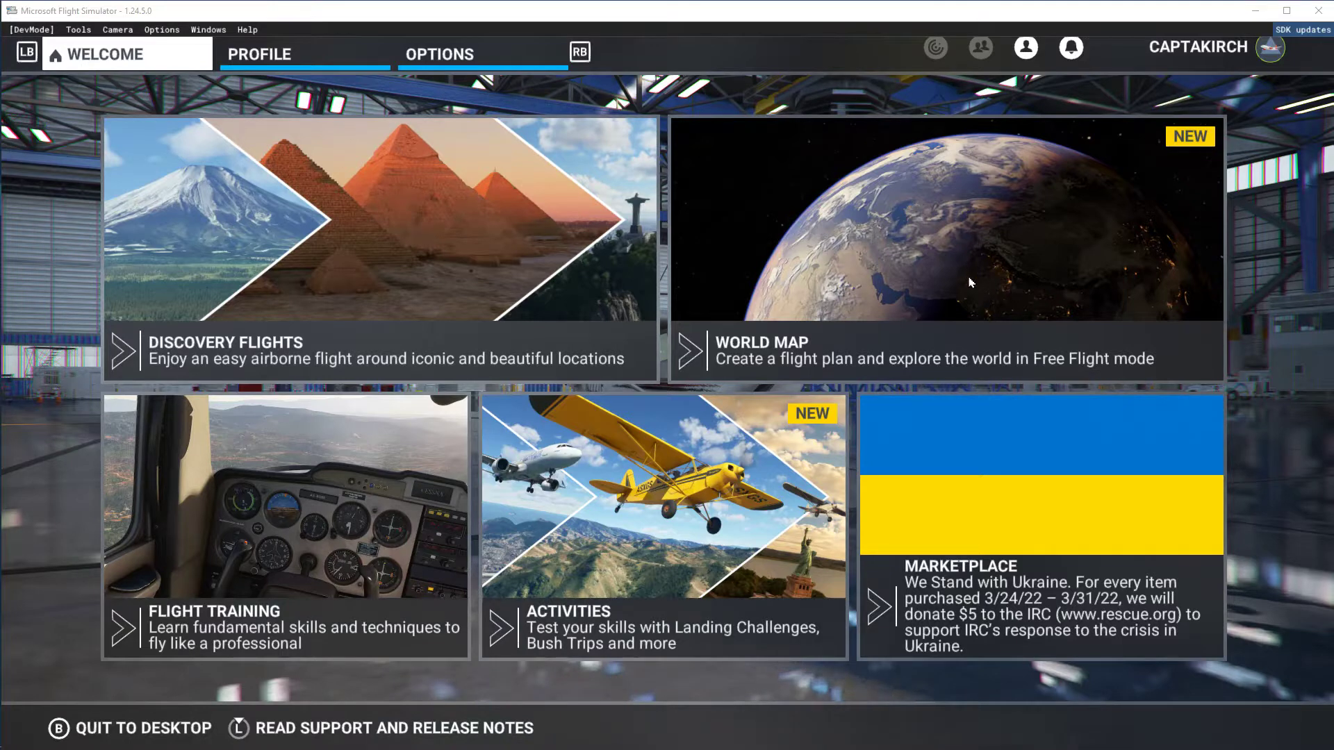
Open the World Map and choose MYAX Spanish Cay as the departure airport.
{"action": "left_click", "coordinate": [1062, 284]}
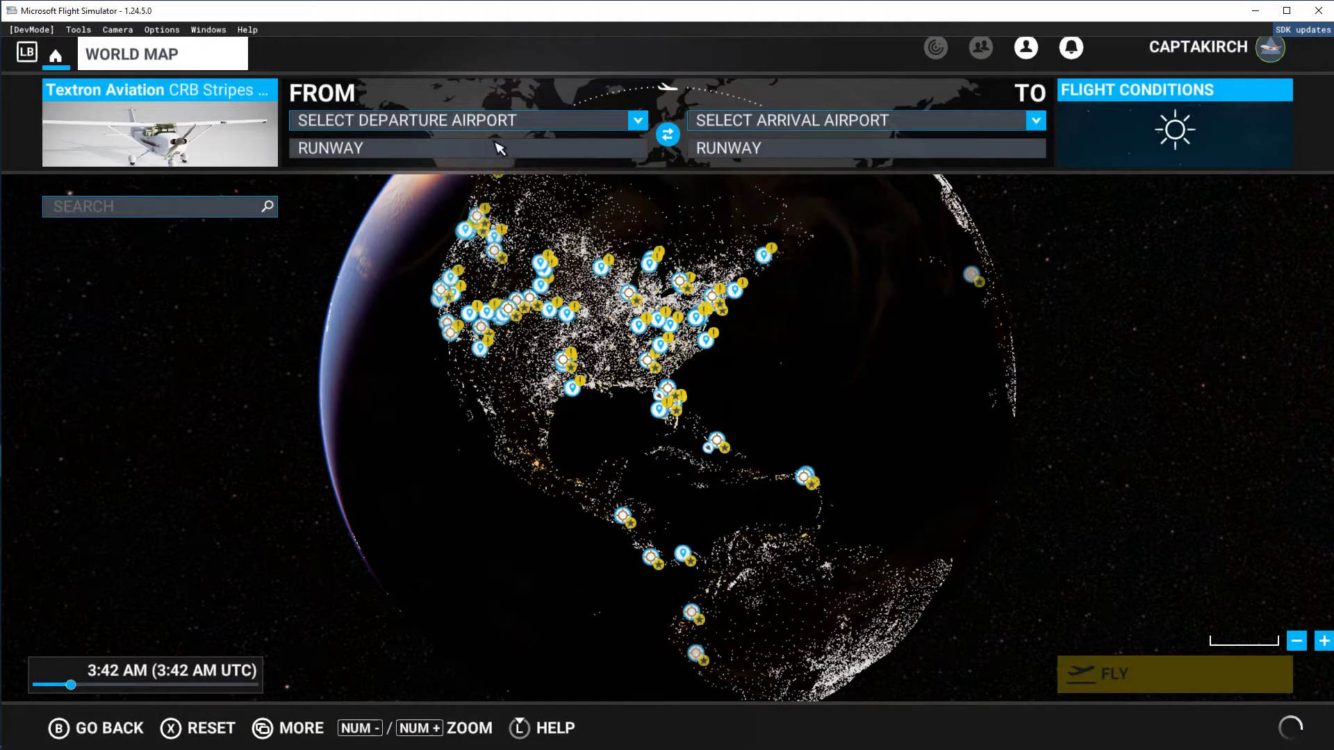
{"action": "left_click", "coordinate": [605, 124]}
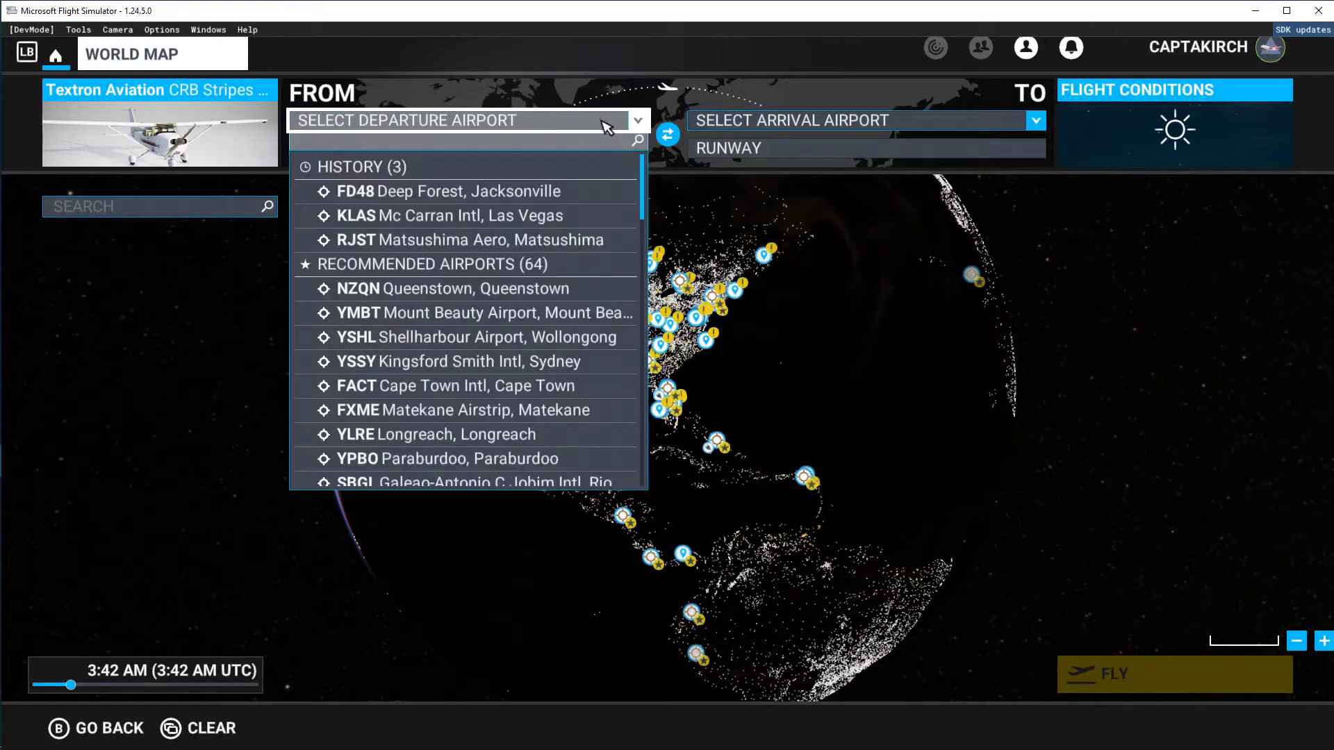
{"action": "left_click", "coordinate": [453, 146]}
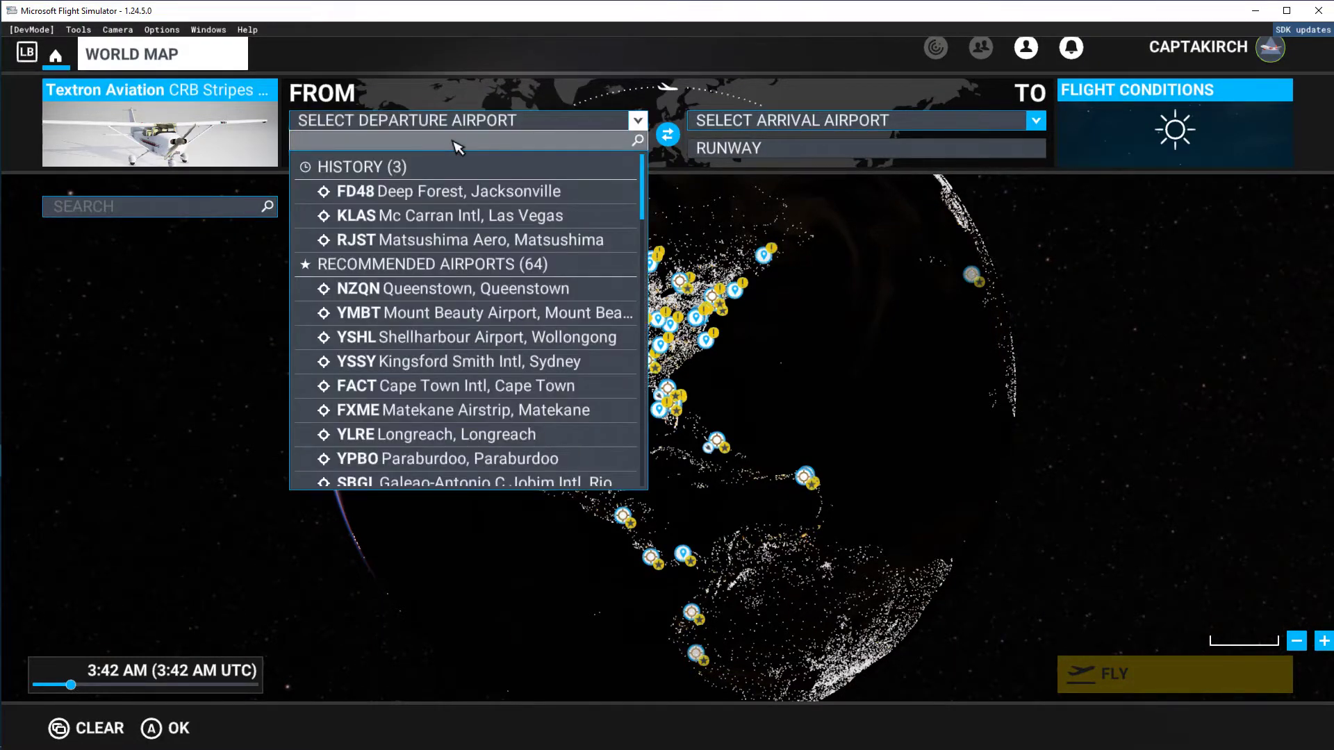
{"action": "type", "text": "my"}
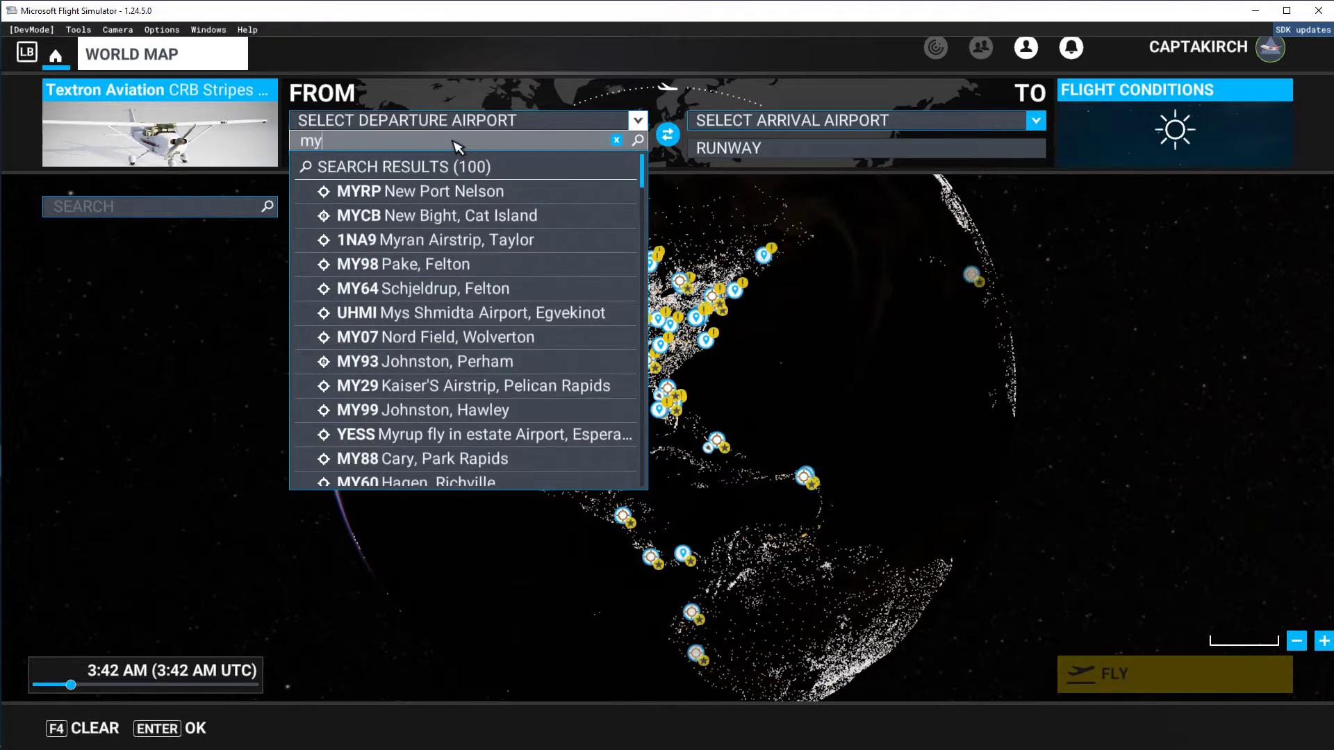
{"action": "key", "text": "BackSpace"}
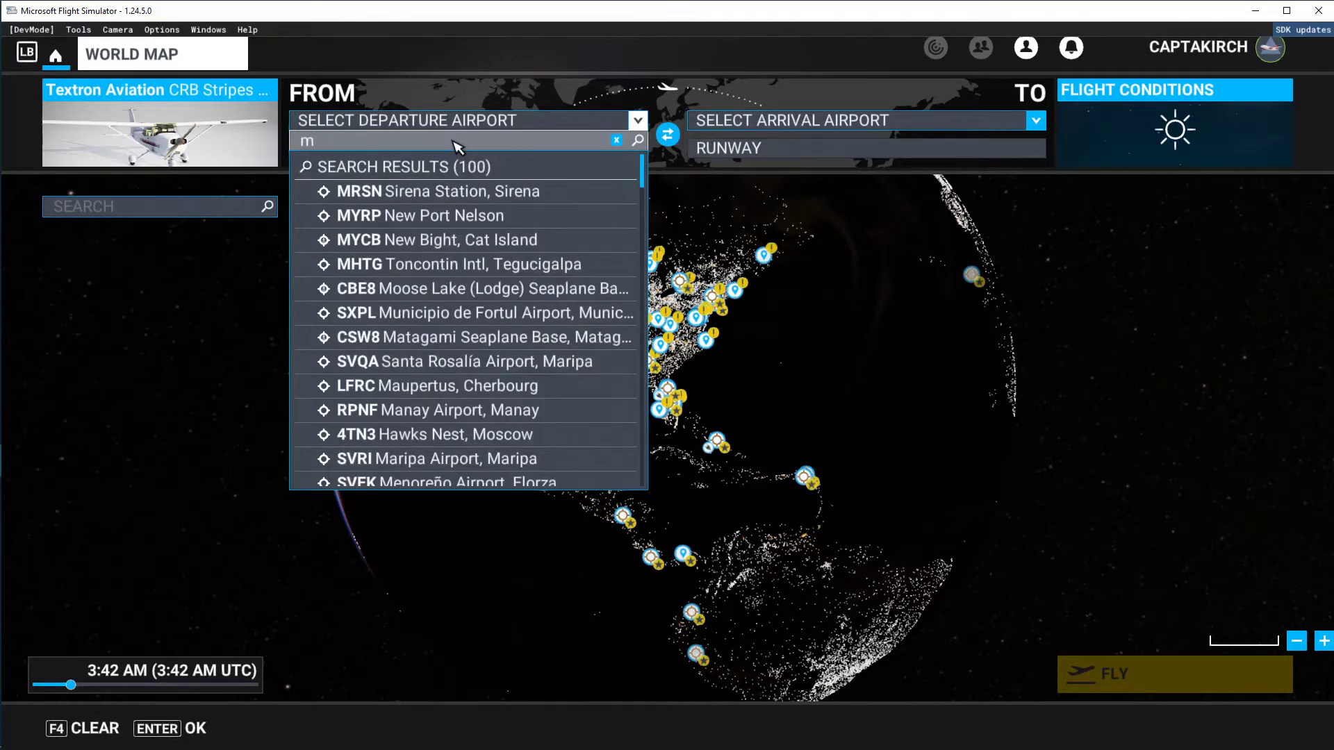
{"action": "type", "text": "yax"}
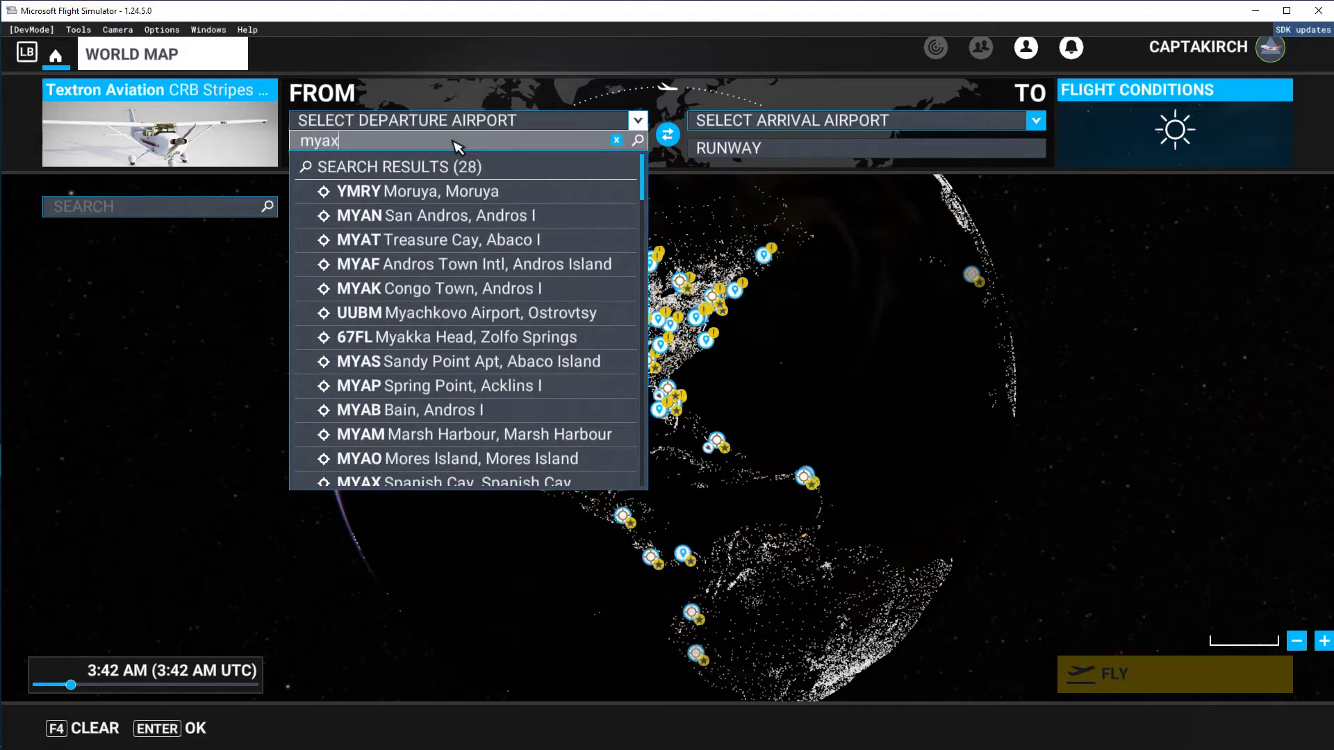
{"action": "left_click", "coordinate": [461, 189]}
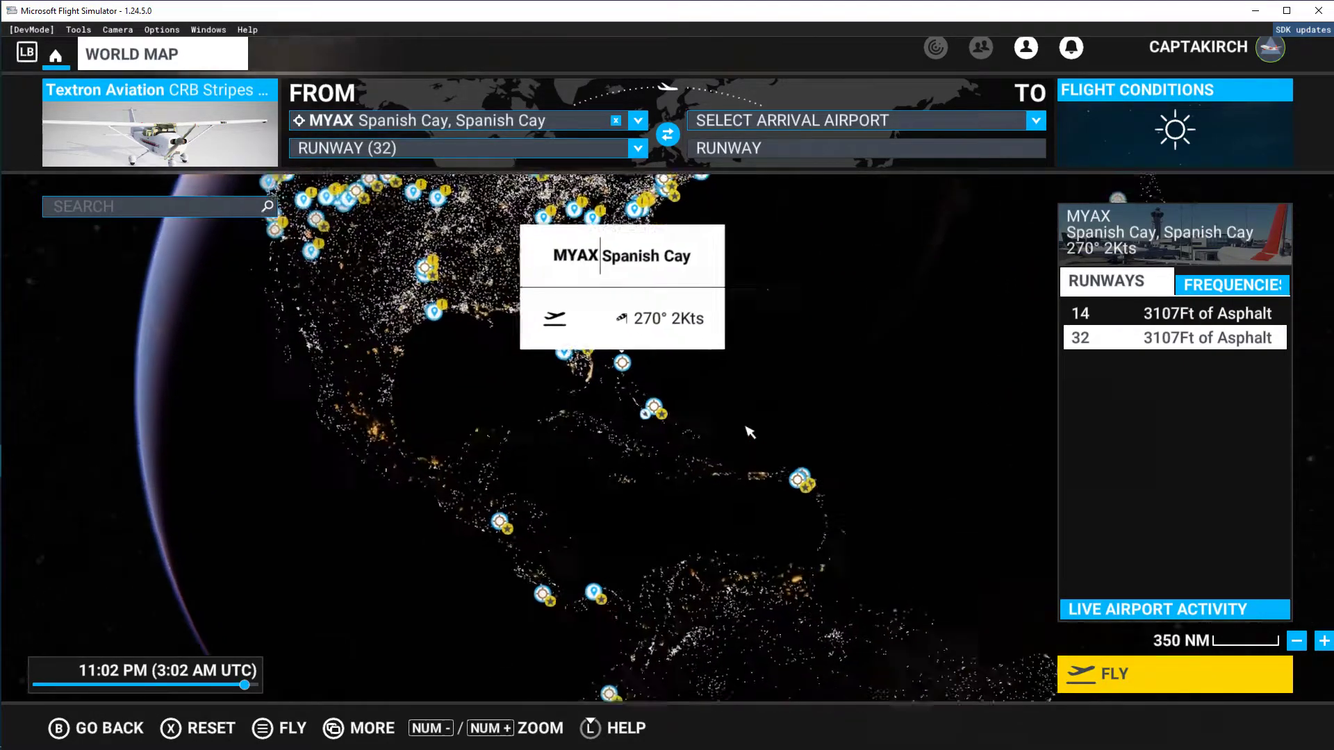
Set the time of day in the flight conditions to 2:23 PM so the map around Spanish Cay is in daylight.
{"action": "left_click_drag", "start_coordinate": [619, 388], "coordinate": [880, 451]}
{"action": "scroll", "coordinate": [720, 349], "scroll_direction": "up", "scroll_amount": 3}
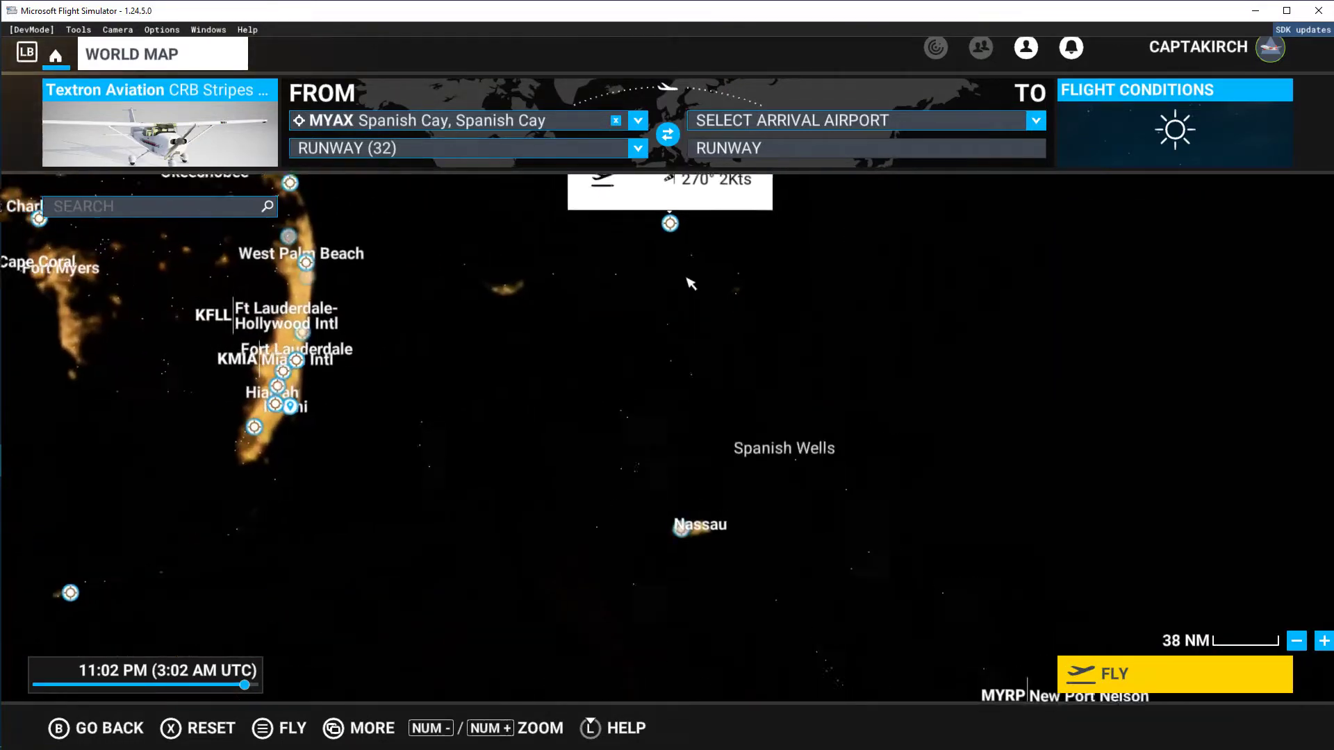
{"action": "left_click_drag", "start_coordinate": [686, 278], "coordinate": [797, 498]}
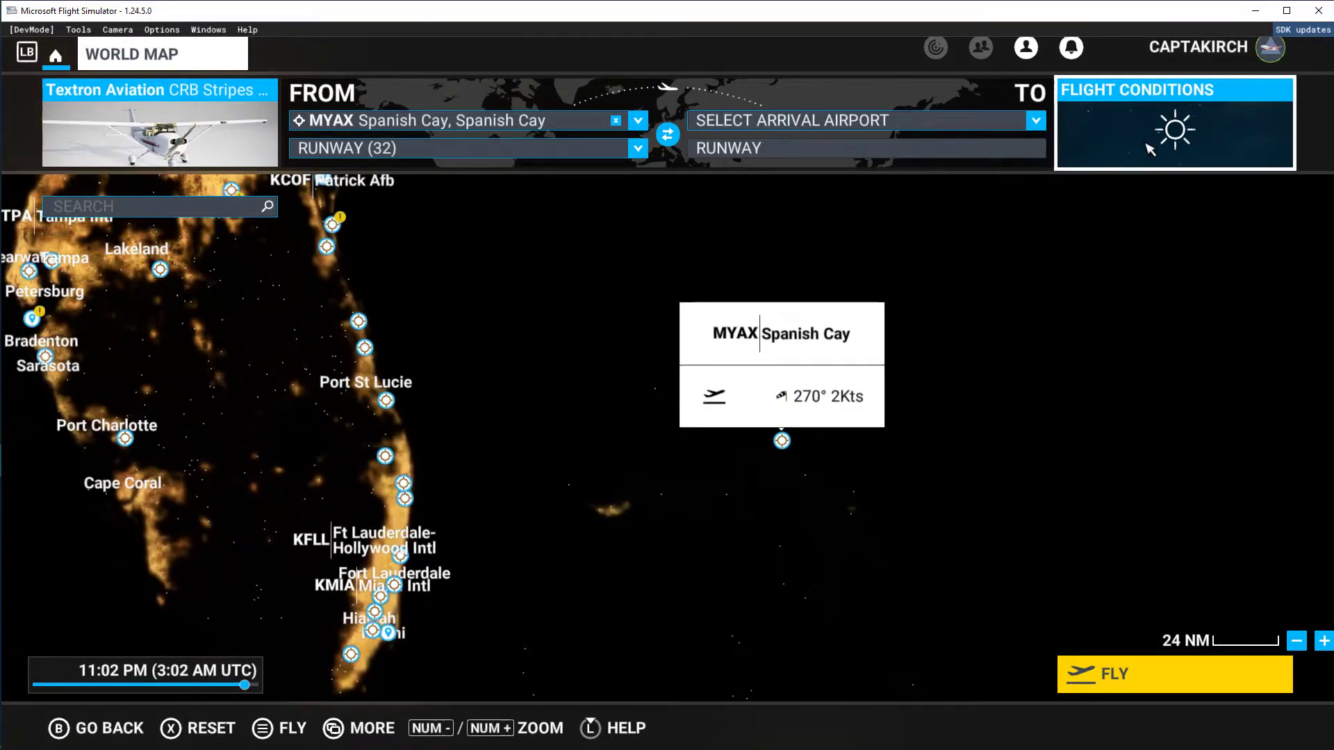
{"action": "left_click", "coordinate": [1150, 150]}
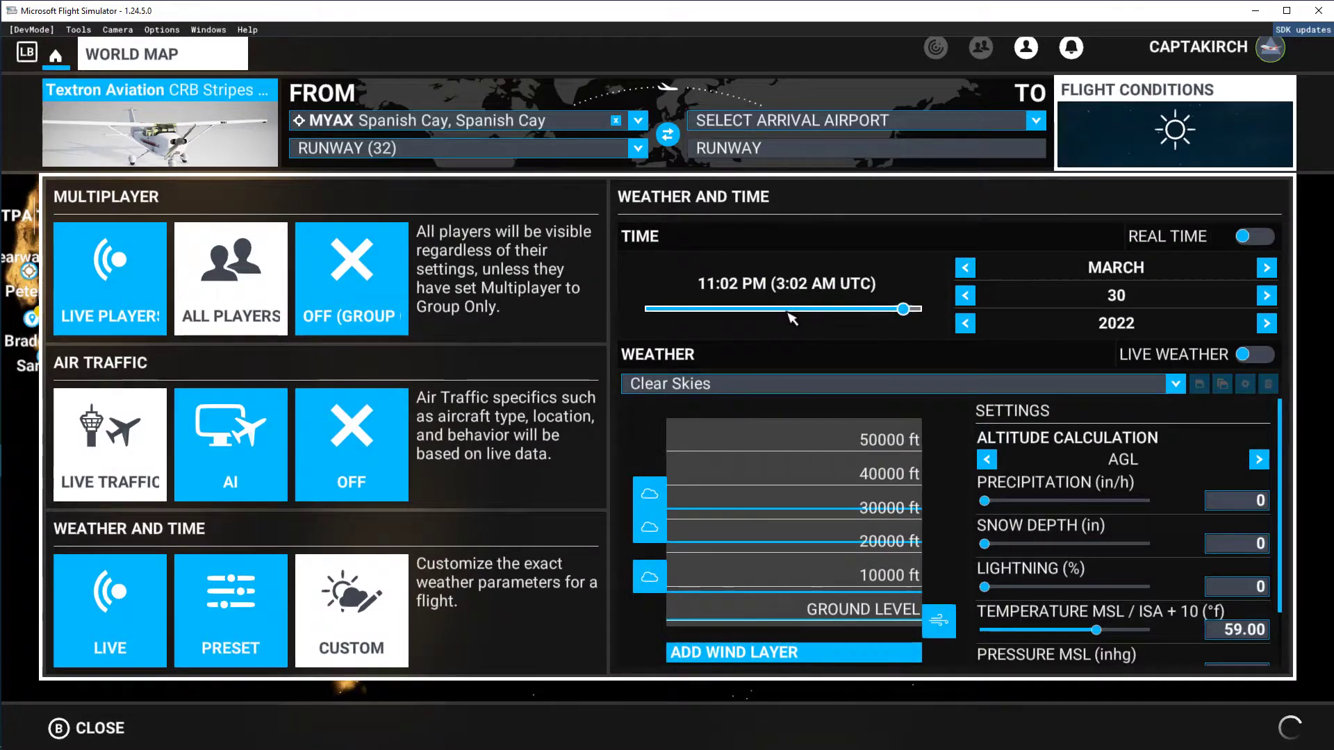
{"action": "left_click_drag", "start_coordinate": [904, 308], "coordinate": [816, 309]}
{"action": "left_click", "coordinate": [78, 737]}
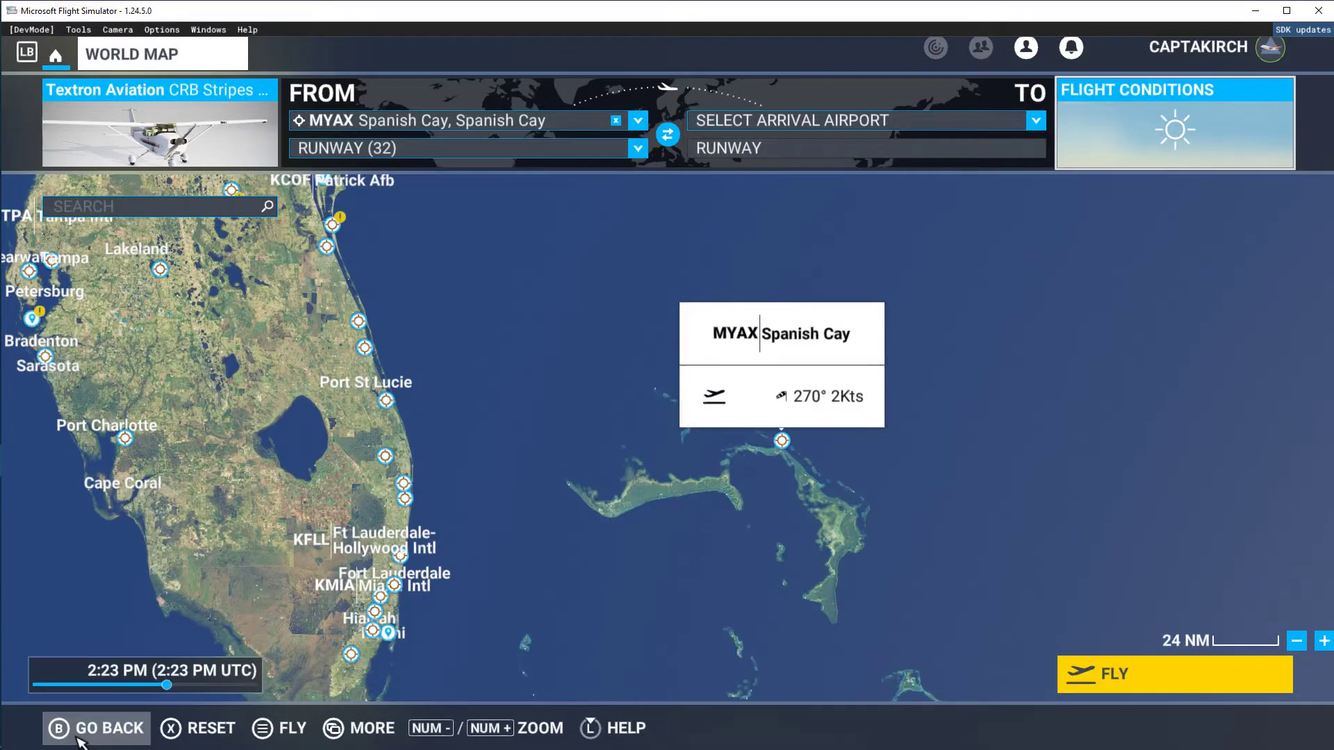
Set a custom point over the water beside Spanish Cay's runway 32 as the departure.
{"action": "scroll", "coordinate": [767, 486], "scroll_direction": "up", "scroll_amount": 3}
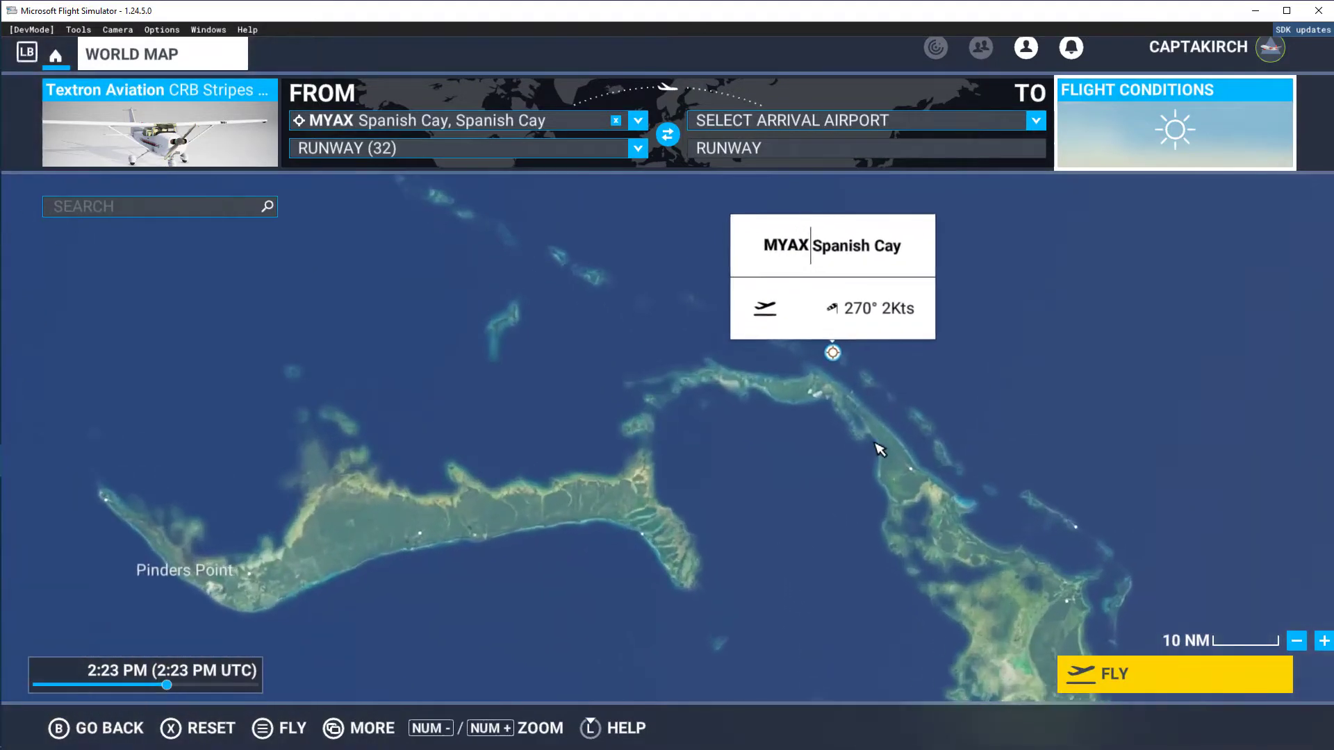
{"action": "scroll", "coordinate": [879, 450], "scroll_direction": "up", "scroll_amount": 1}
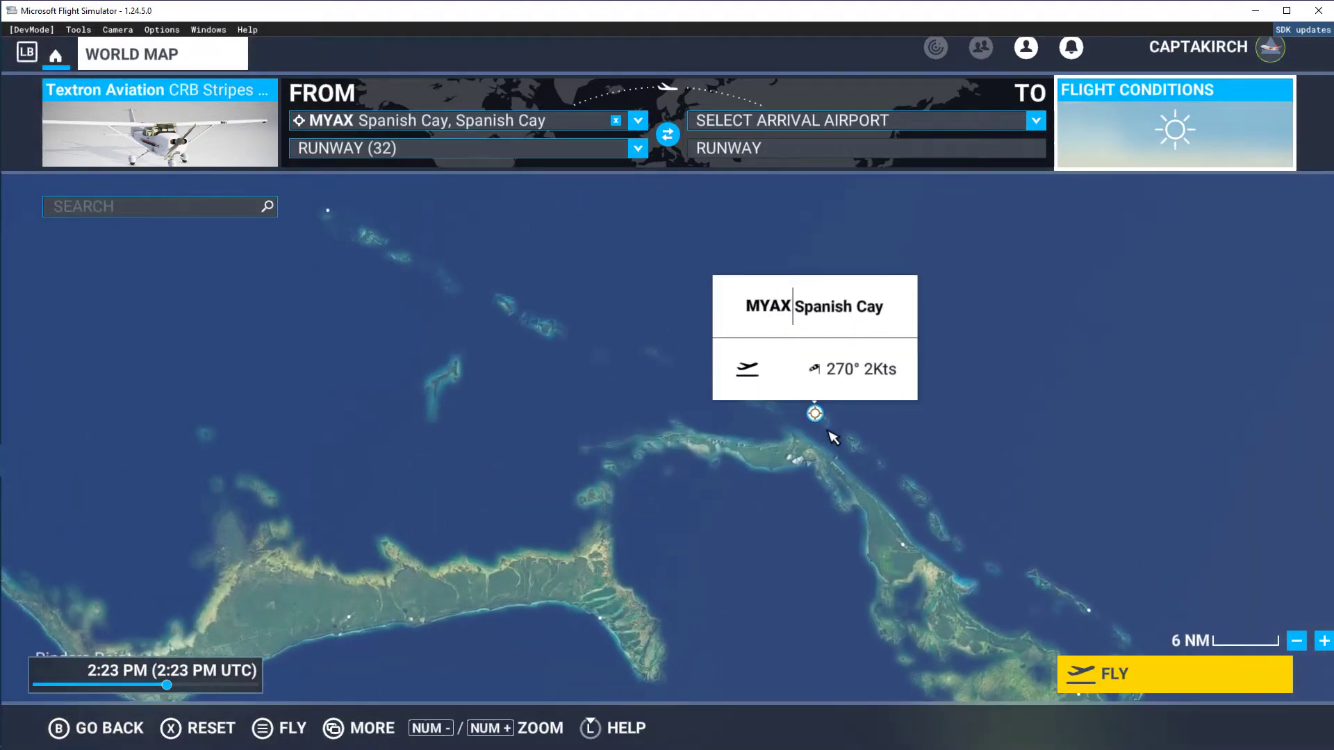
{"action": "scroll", "coordinate": [833, 438], "scroll_direction": "up", "scroll_amount": 3}
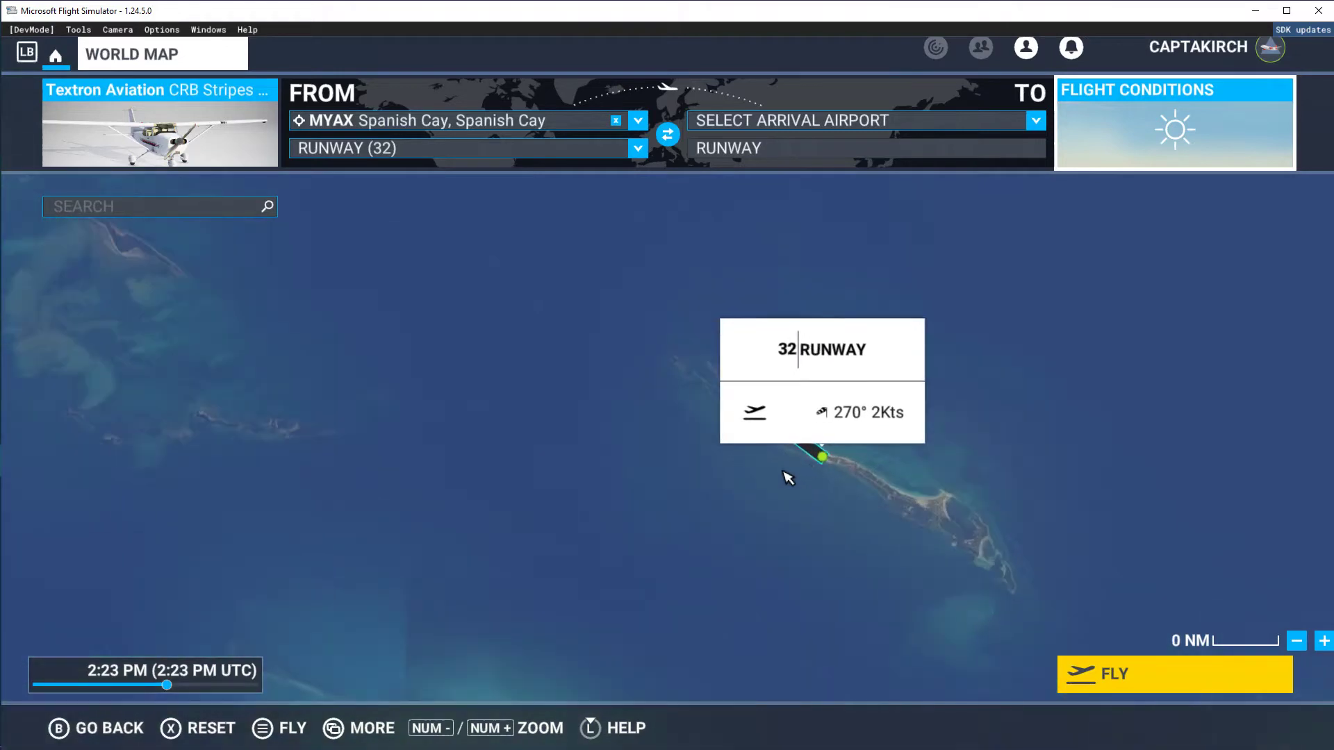
{"action": "right_click", "coordinate": [802, 472]}
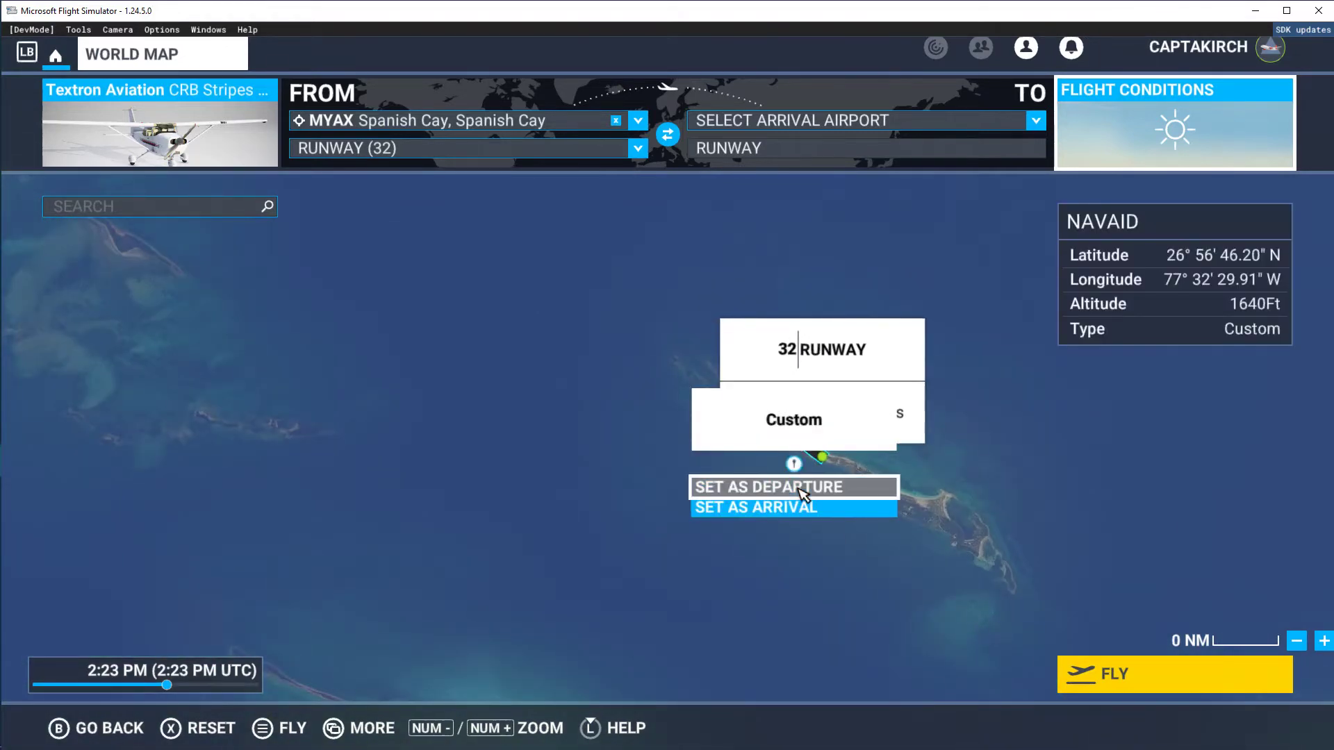
{"action": "left_click", "coordinate": [799, 486]}
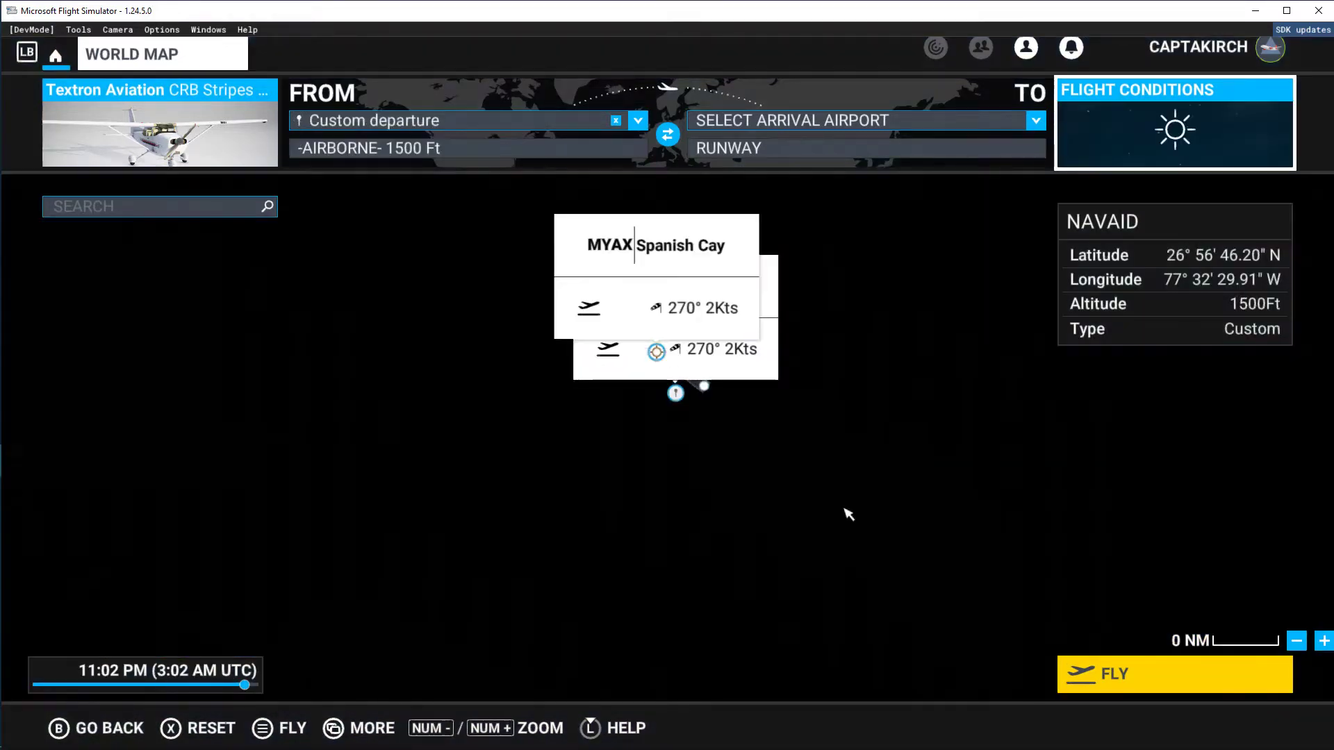
Set the flight's time of day to 1:37 PM and start the flight.
{"action": "left_click", "coordinate": [1104, 143]}
{"action": "left_click_drag", "start_coordinate": [905, 309], "coordinate": [801, 308]}
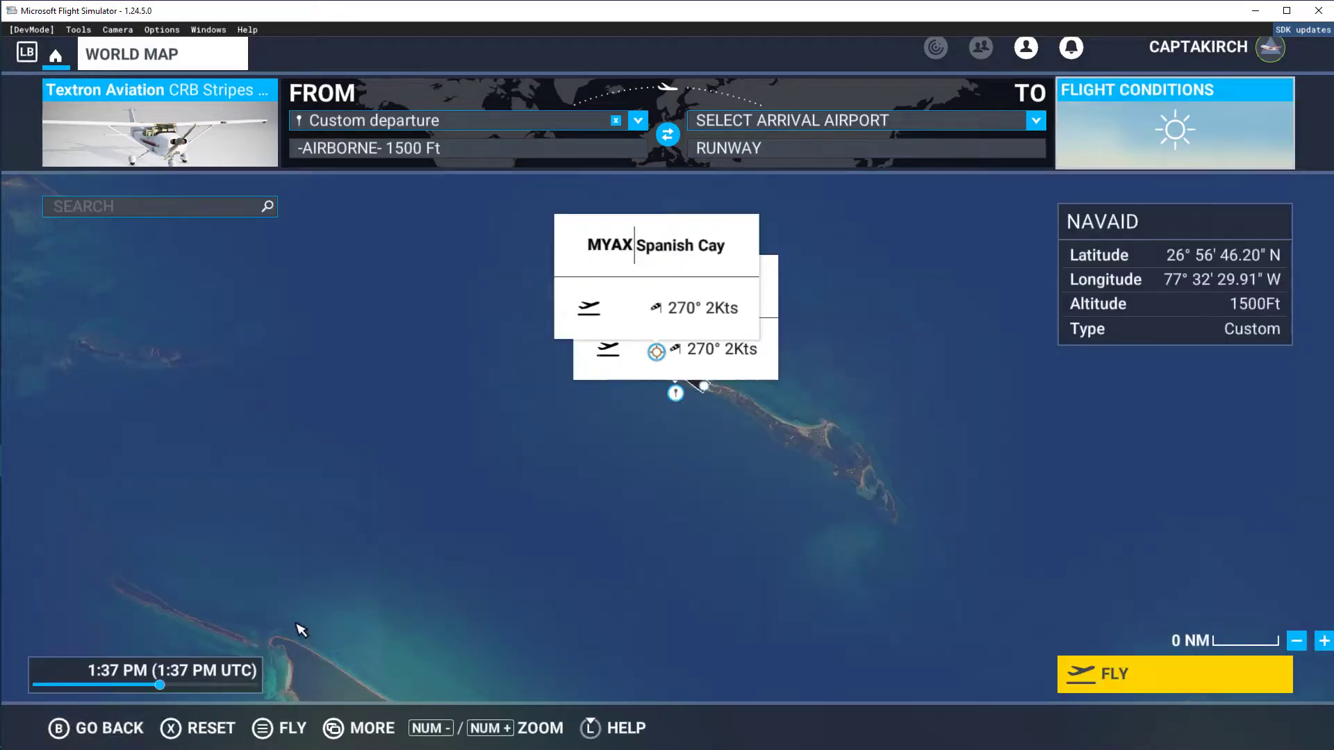
{"action": "left_click", "coordinate": [89, 729]}
{"action": "left_click", "coordinate": [1091, 678]}
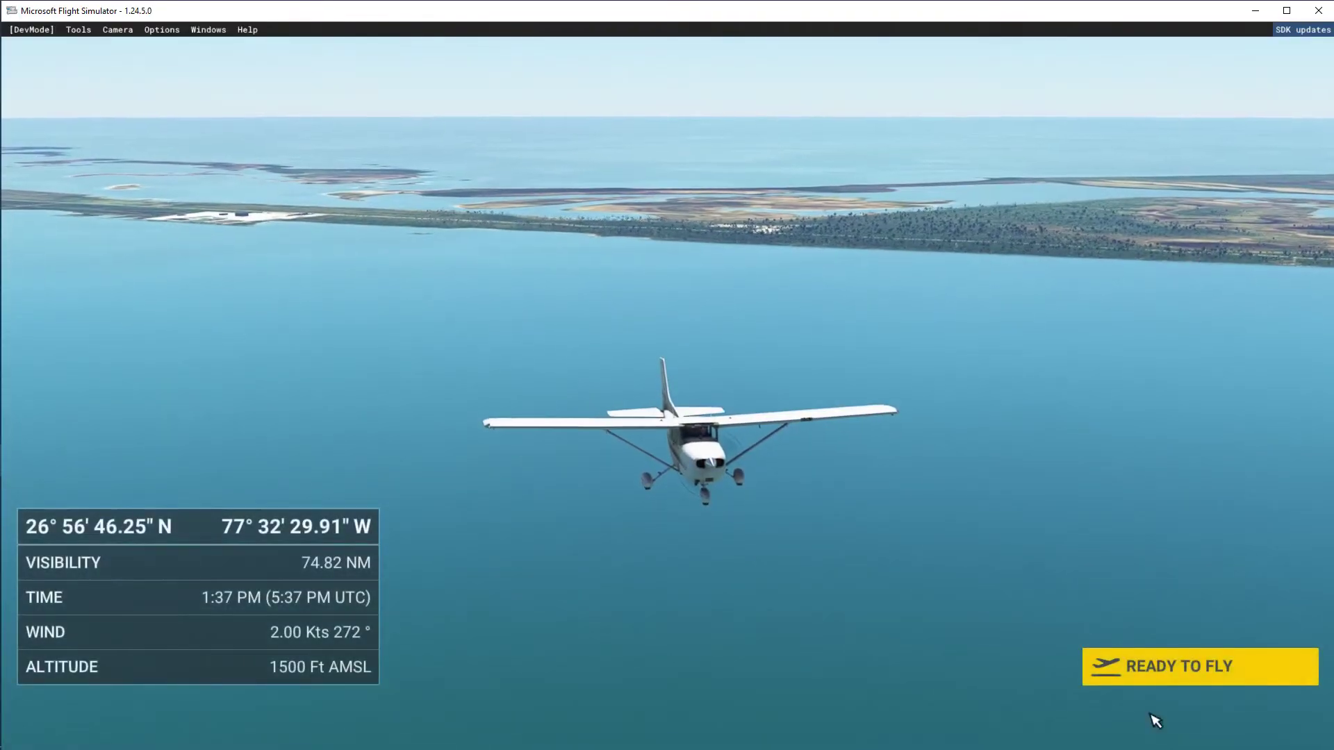
Pause the simulation, enter the cockpit from the ready-to-fly screen and close the Camera window.
{"action": "left_click", "coordinate": [170, 29]}
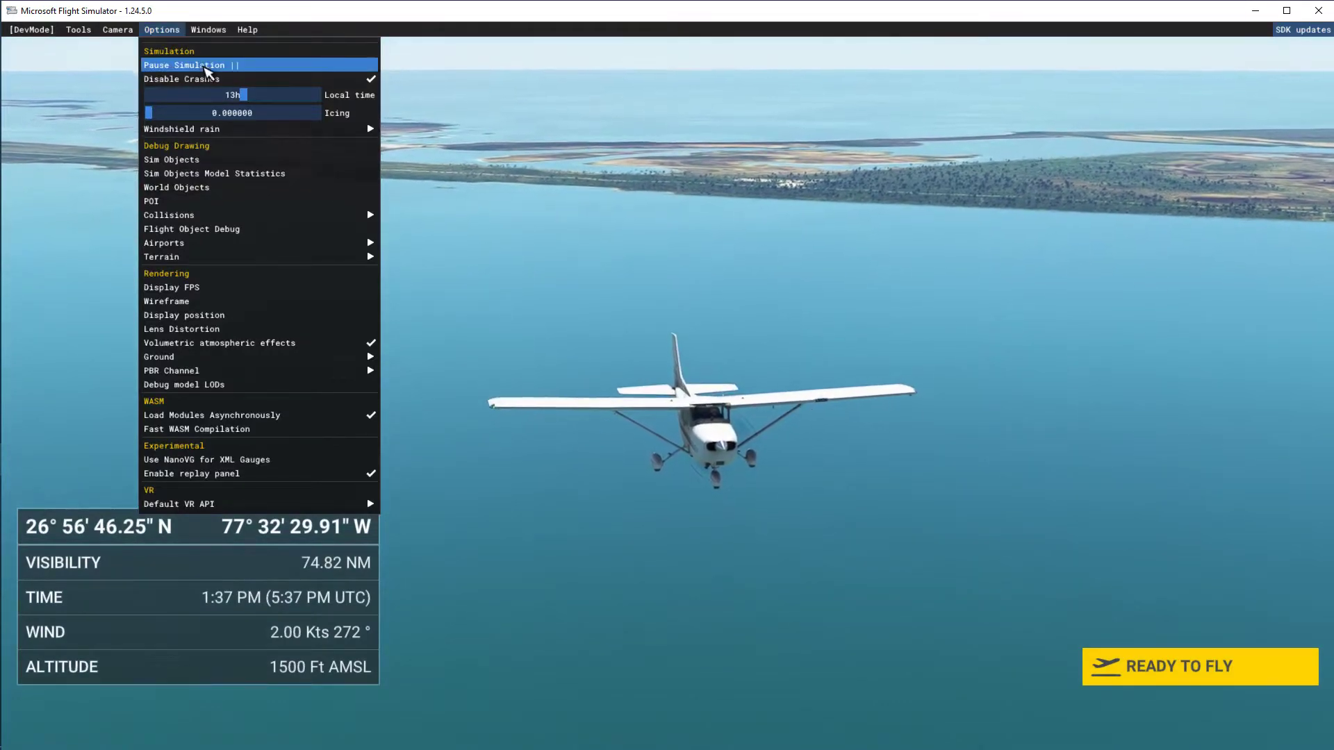
{"action": "left_click", "coordinate": [204, 66]}
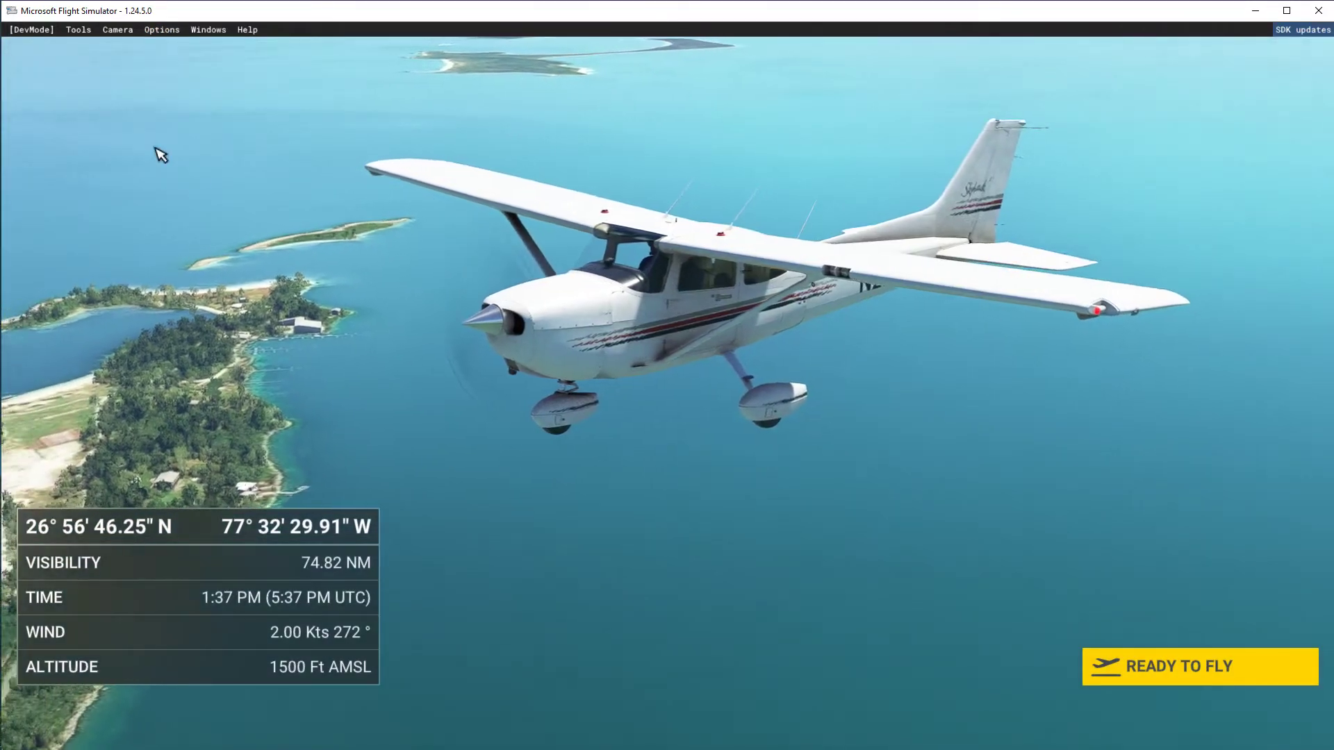
{"action": "left_click", "coordinate": [1187, 679]}
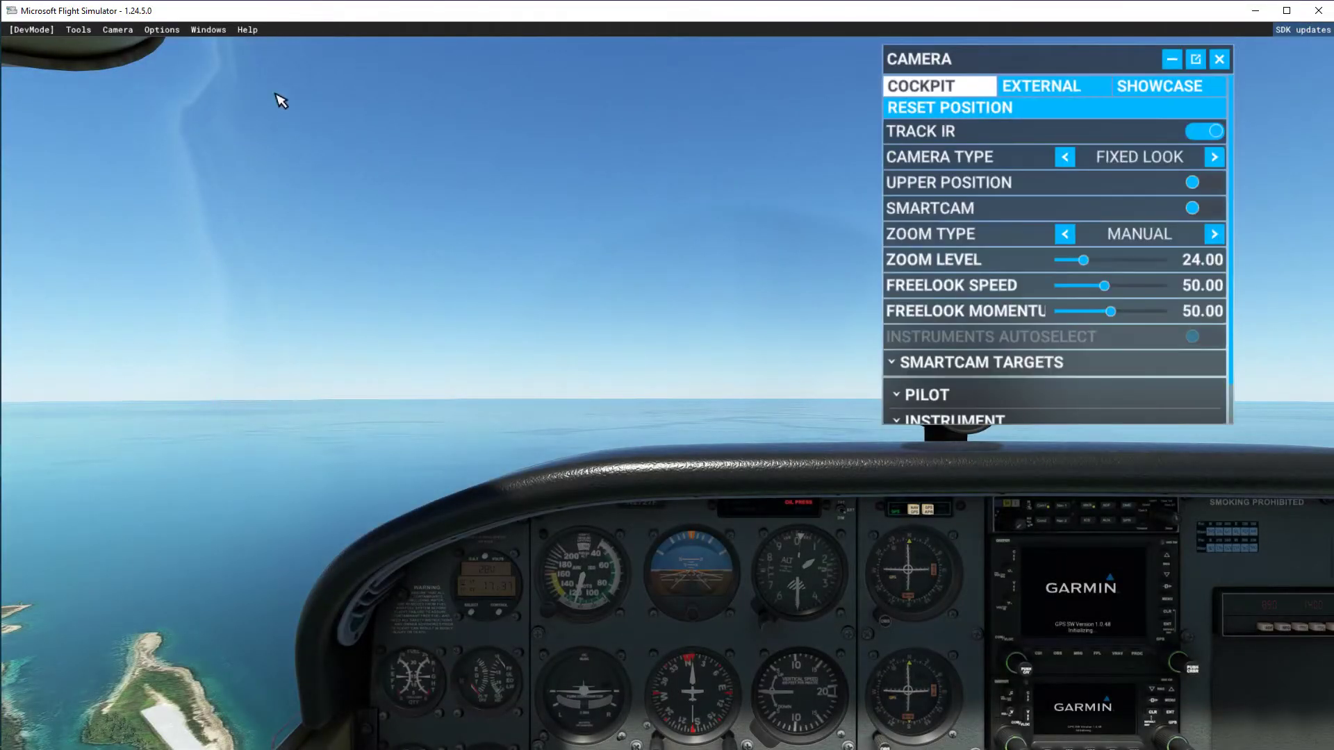
{"action": "left_click", "coordinate": [1220, 59]}
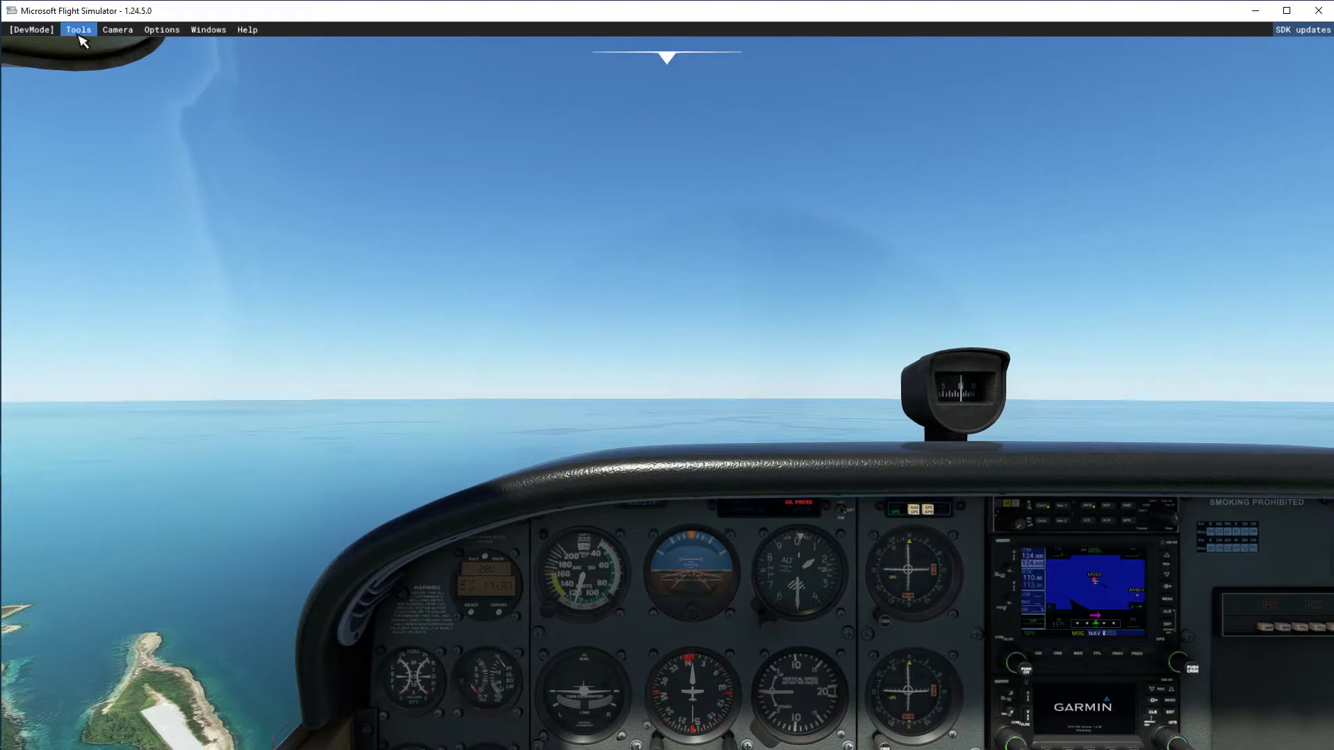
Create a new DevMode project named Spanish-Cay in the MyFSProjects folder.
{"action": "left_click", "coordinate": [39, 34]}
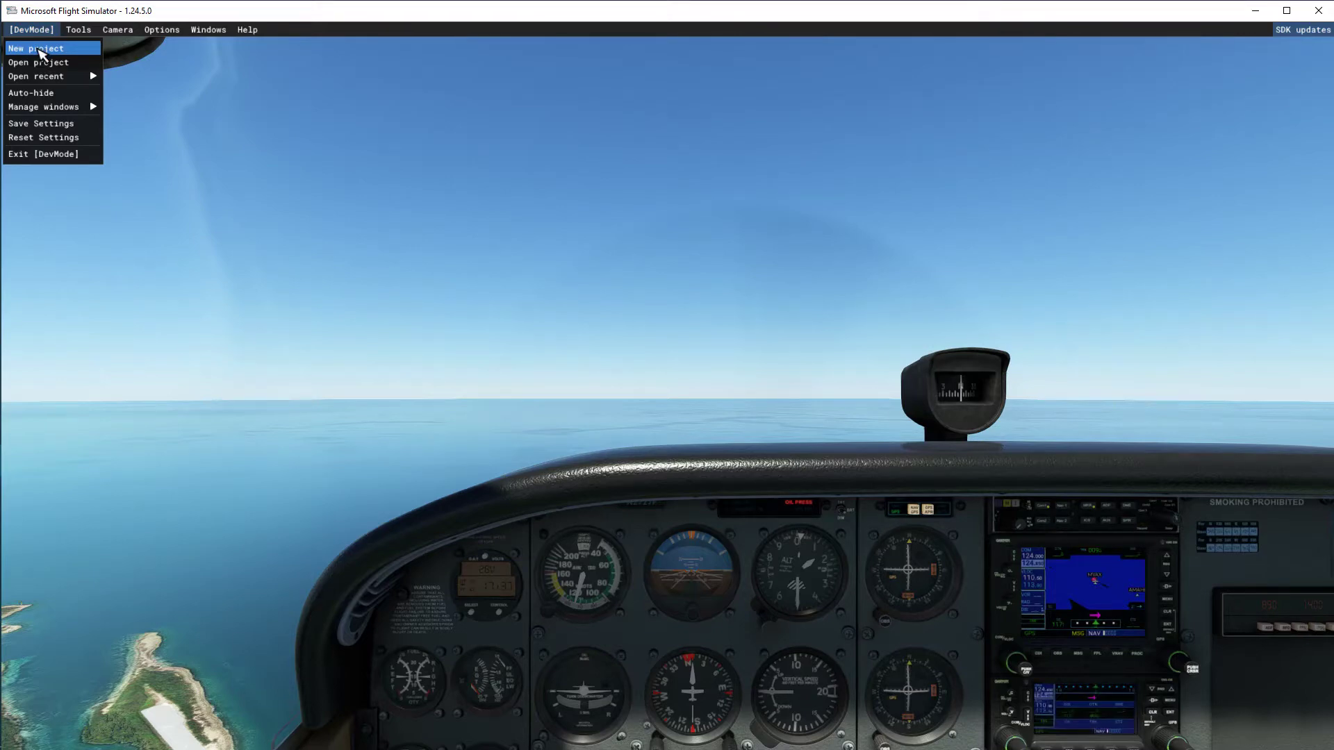
{"action": "left_click", "coordinate": [40, 50]}
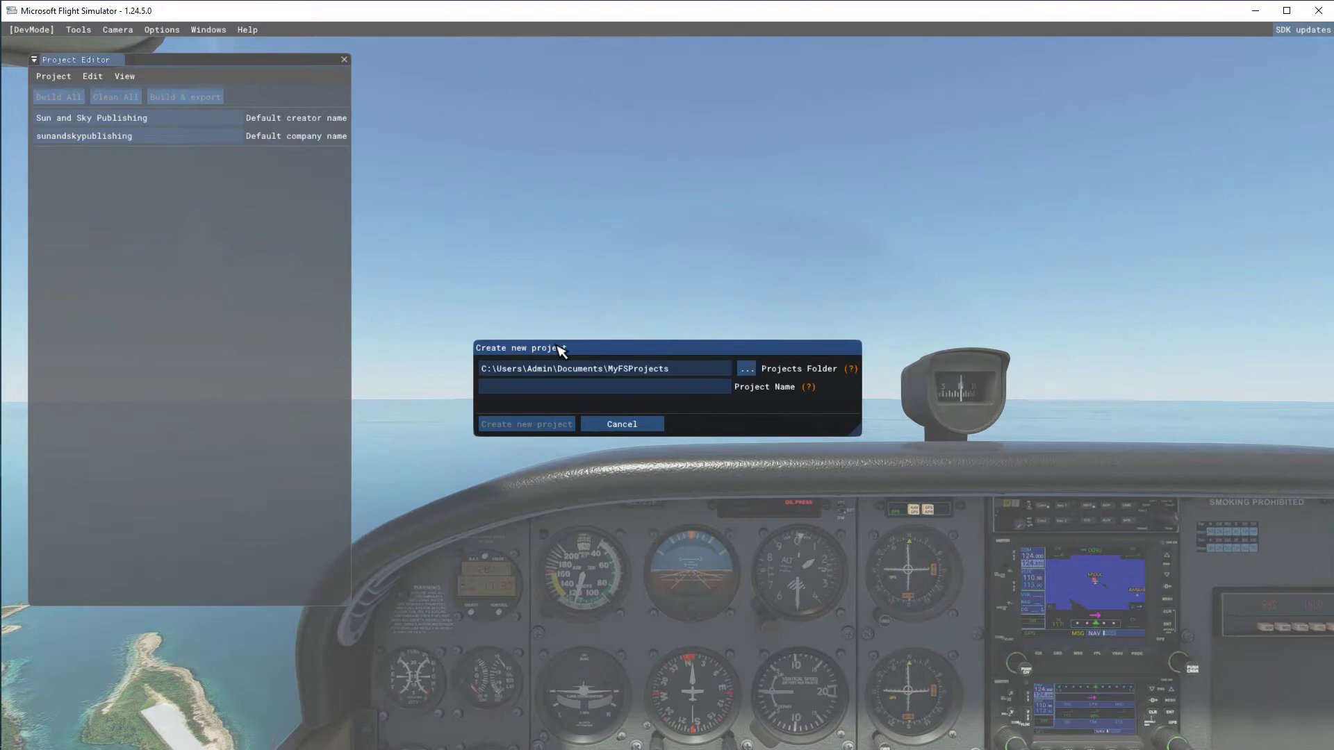
{"action": "left_click", "coordinate": [589, 397]}
{"action": "type", "text": "Spanish-Cay"}
{"action": "left_click", "coordinate": [545, 425]}
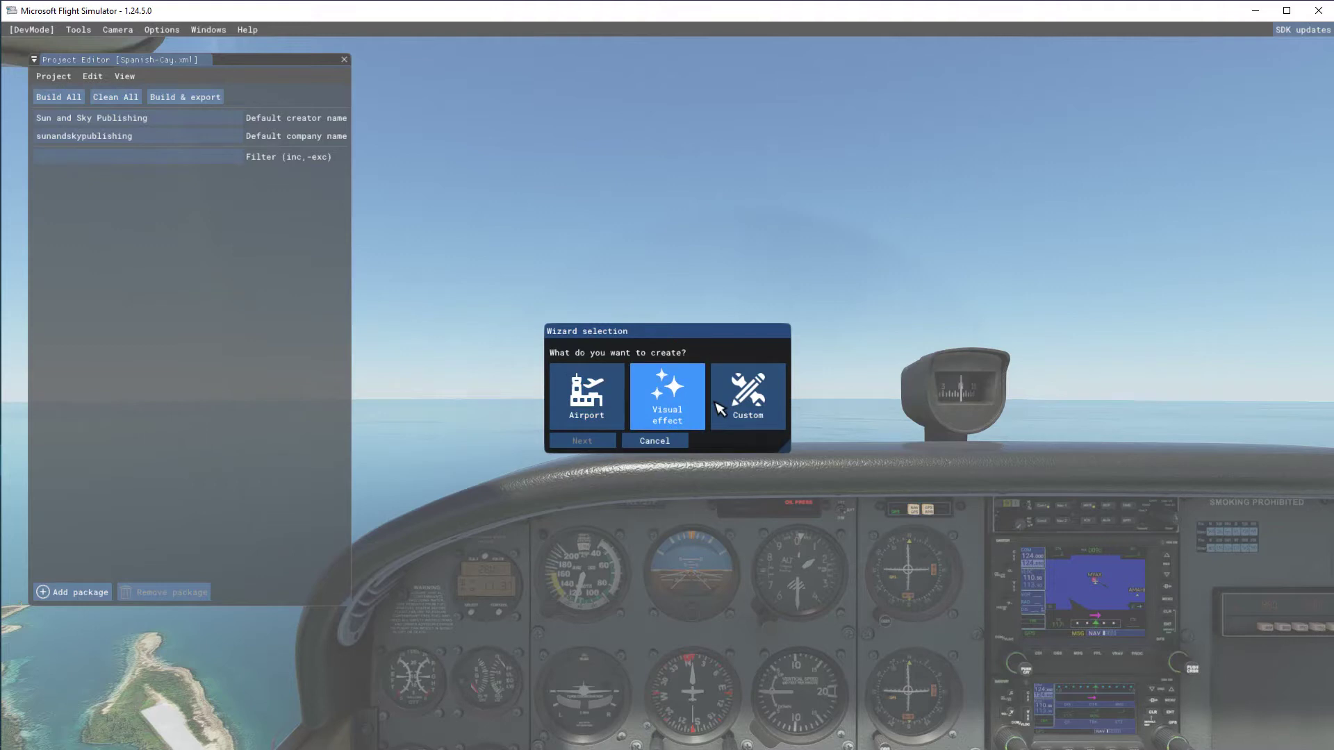
Create an airport package with the display title "Spaish Cay" that overrides the existing airport MYAX - Spanish Cay.
{"action": "left_click", "coordinate": [591, 418]}
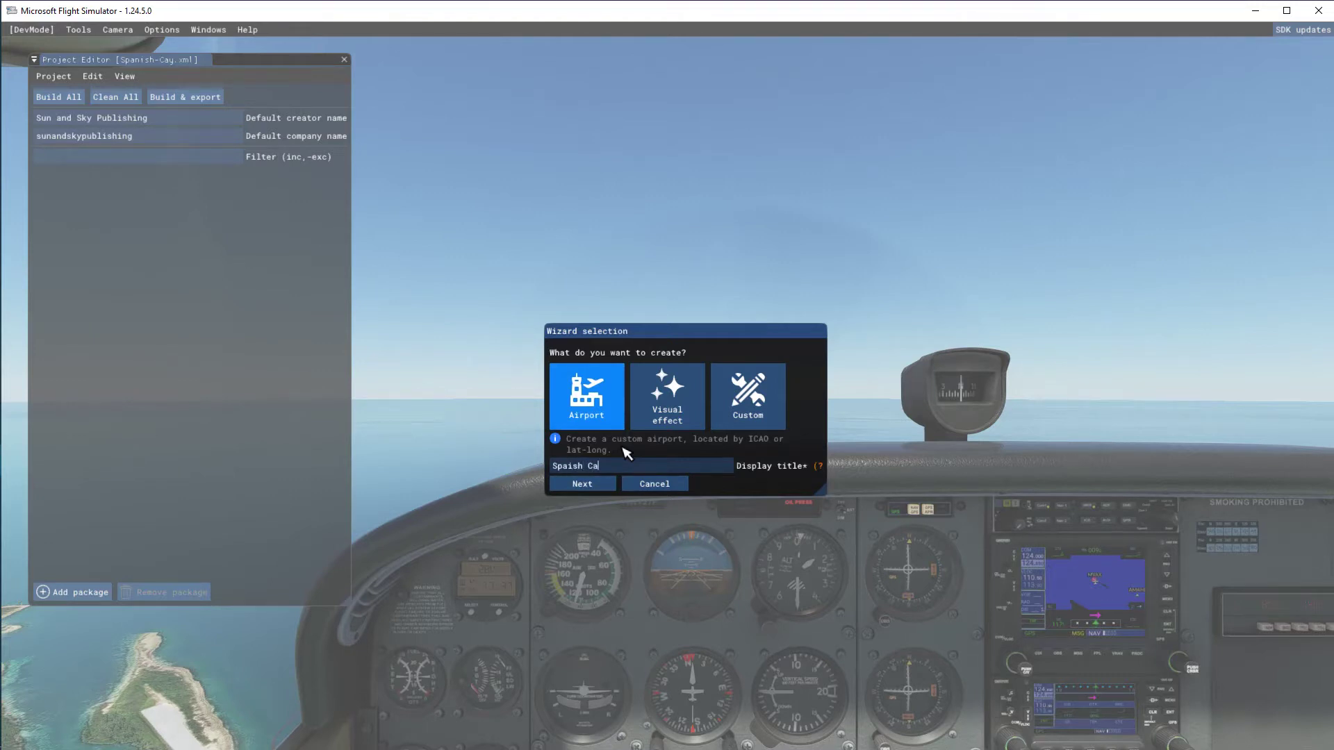
{"action": "left_click", "coordinate": [575, 487]}
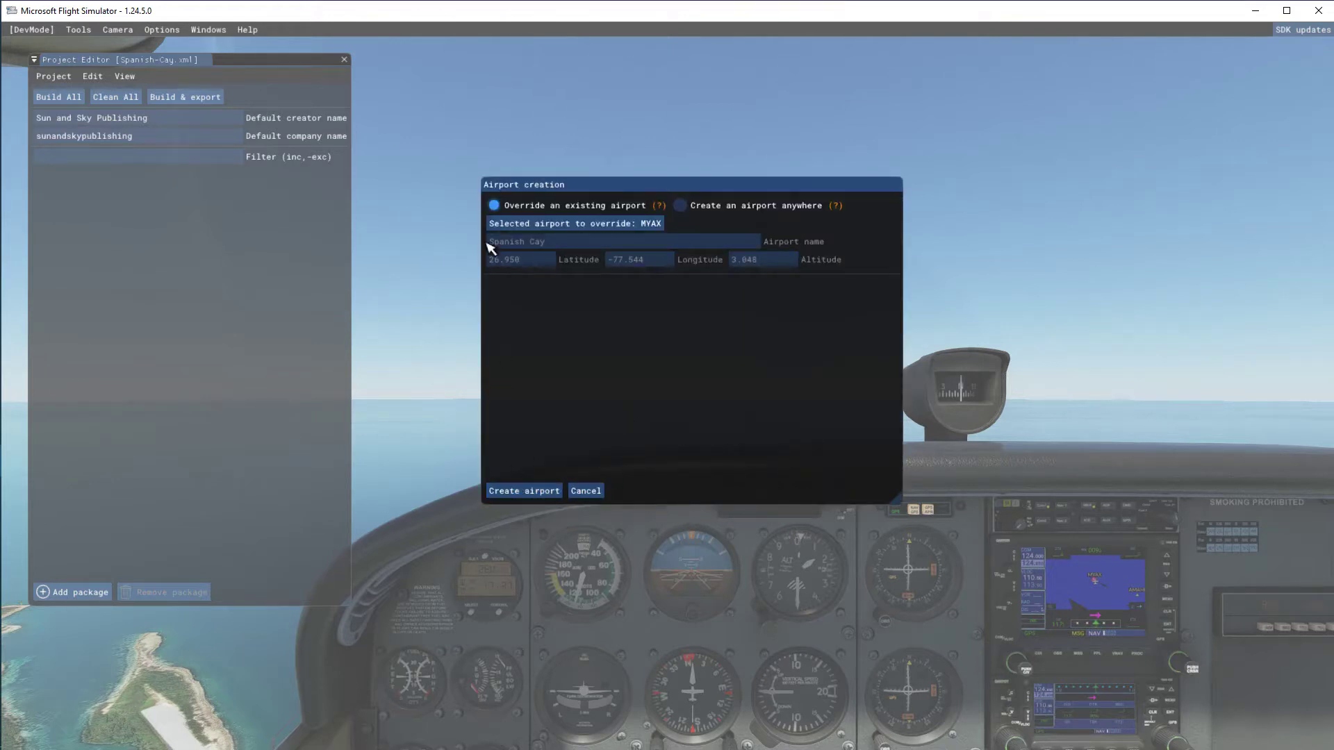
{"action": "left_click", "coordinate": [583, 227]}
{"action": "left_click", "coordinate": [622, 349]}
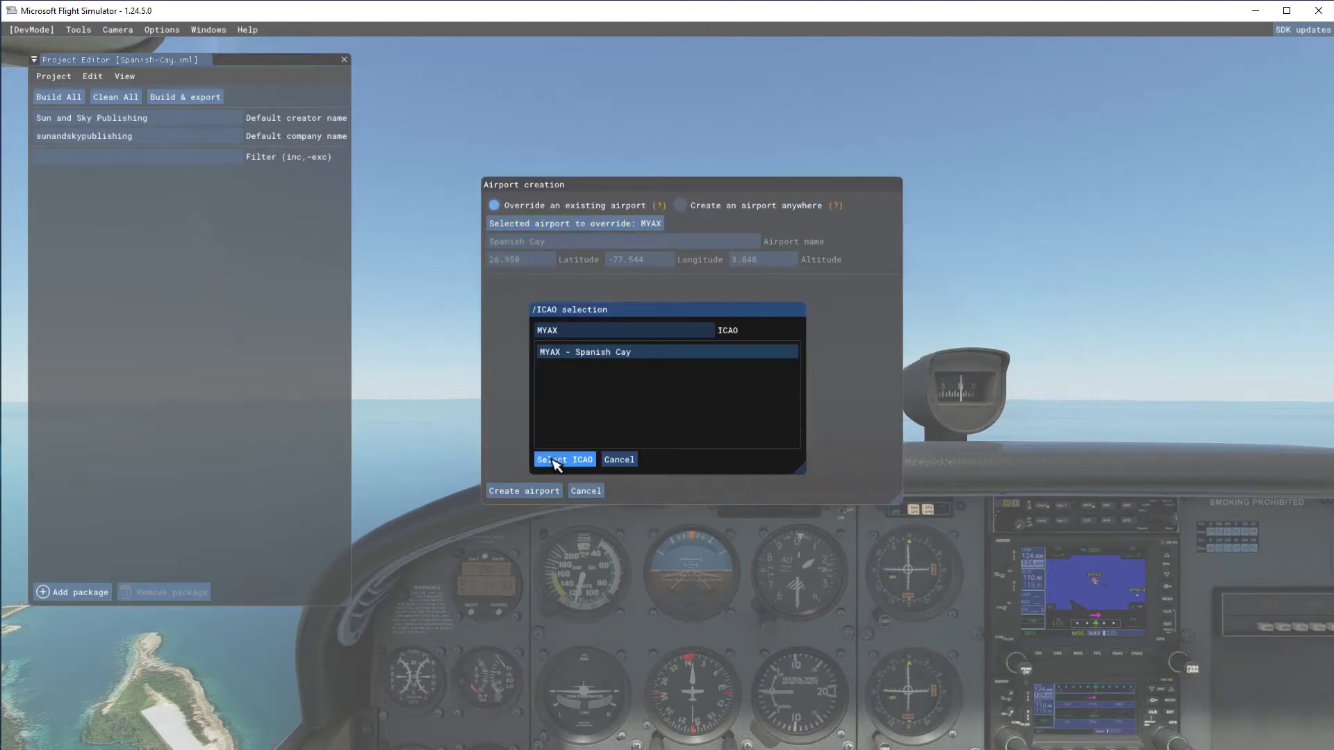
{"action": "left_click", "coordinate": [556, 460]}
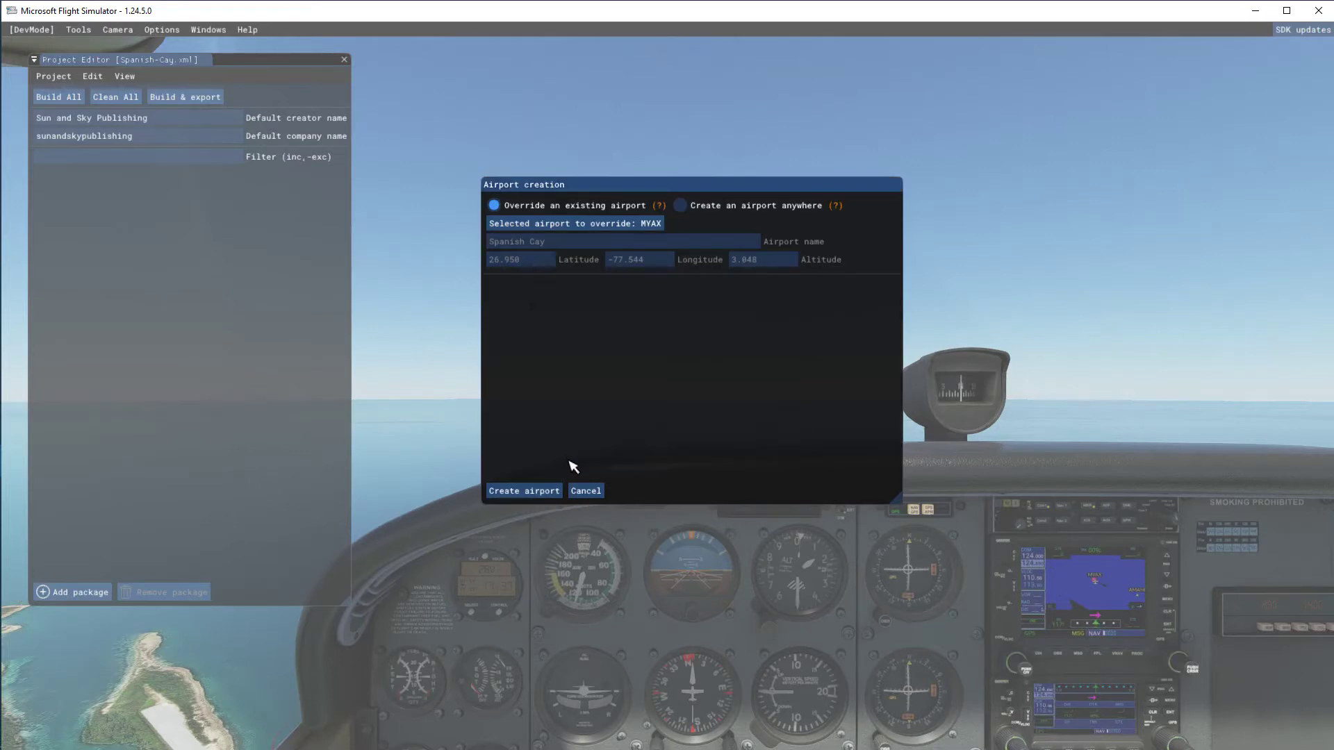
{"action": "left_click", "coordinate": [541, 492]}
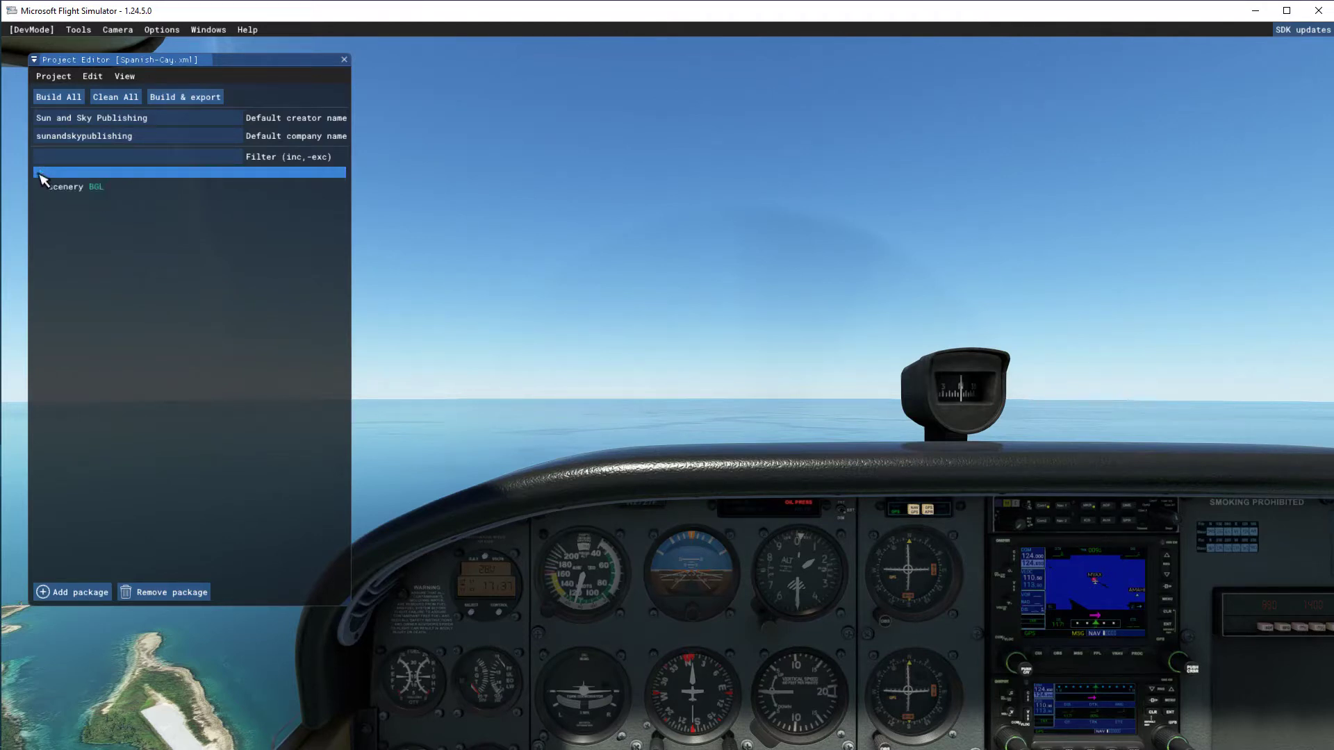
Look at the scenery entry of the new airport package and collapse the package in the Project Editor.
{"action": "left_click", "coordinate": [63, 188]}
{"action": "left_click", "coordinate": [48, 172]}
{"action": "left_click", "coordinate": [45, 175]}
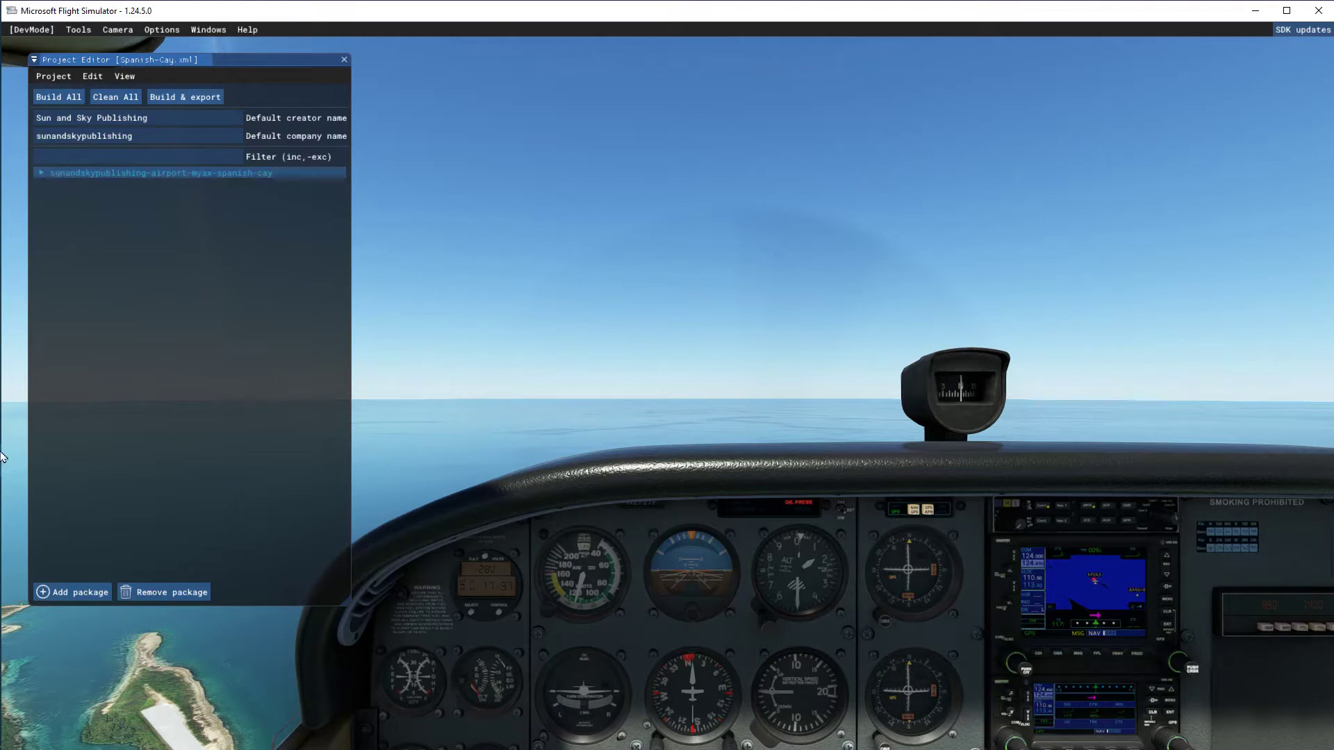
Switch to File Explorer, open the Spanish-Cay project folder in Documents\MyFSProjects and look at its XML file and PackageSources folder.
{"action": "mouse_move", "coordinate": [1, 528]}
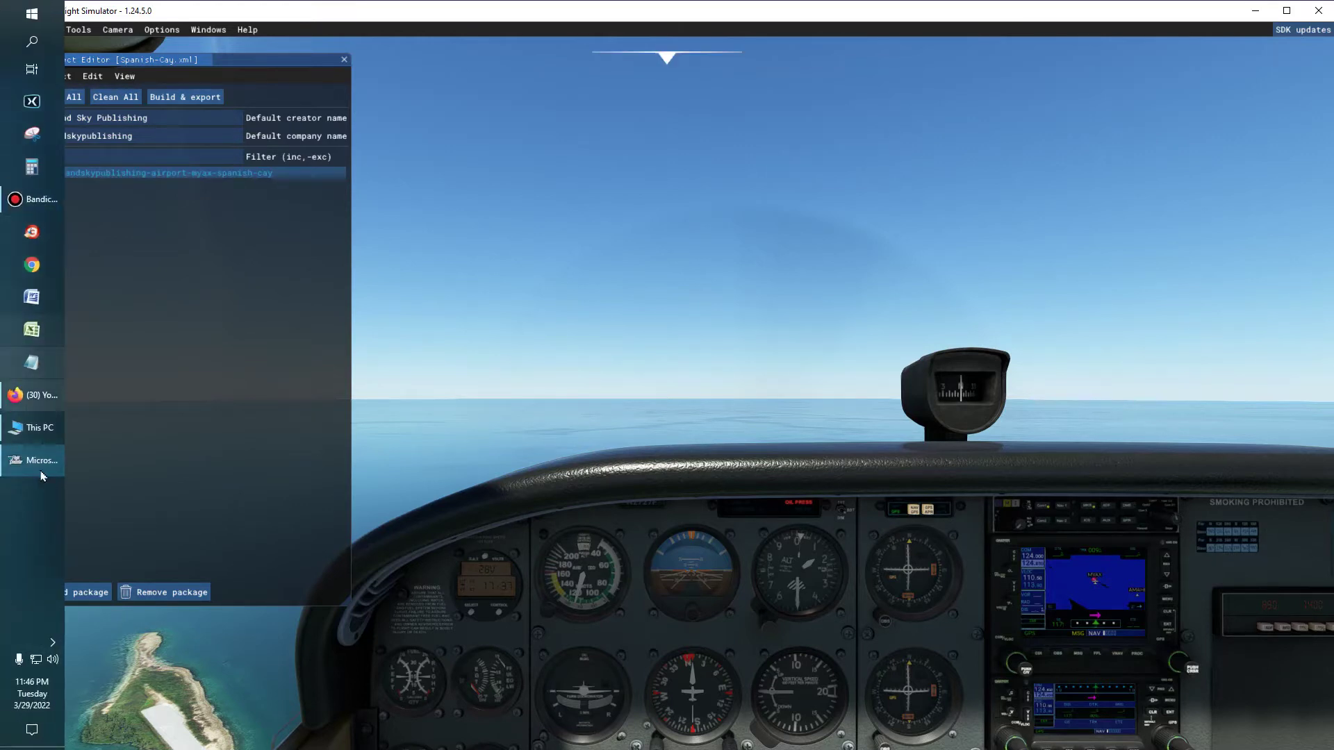
{"action": "left_click", "coordinate": [19, 428]}
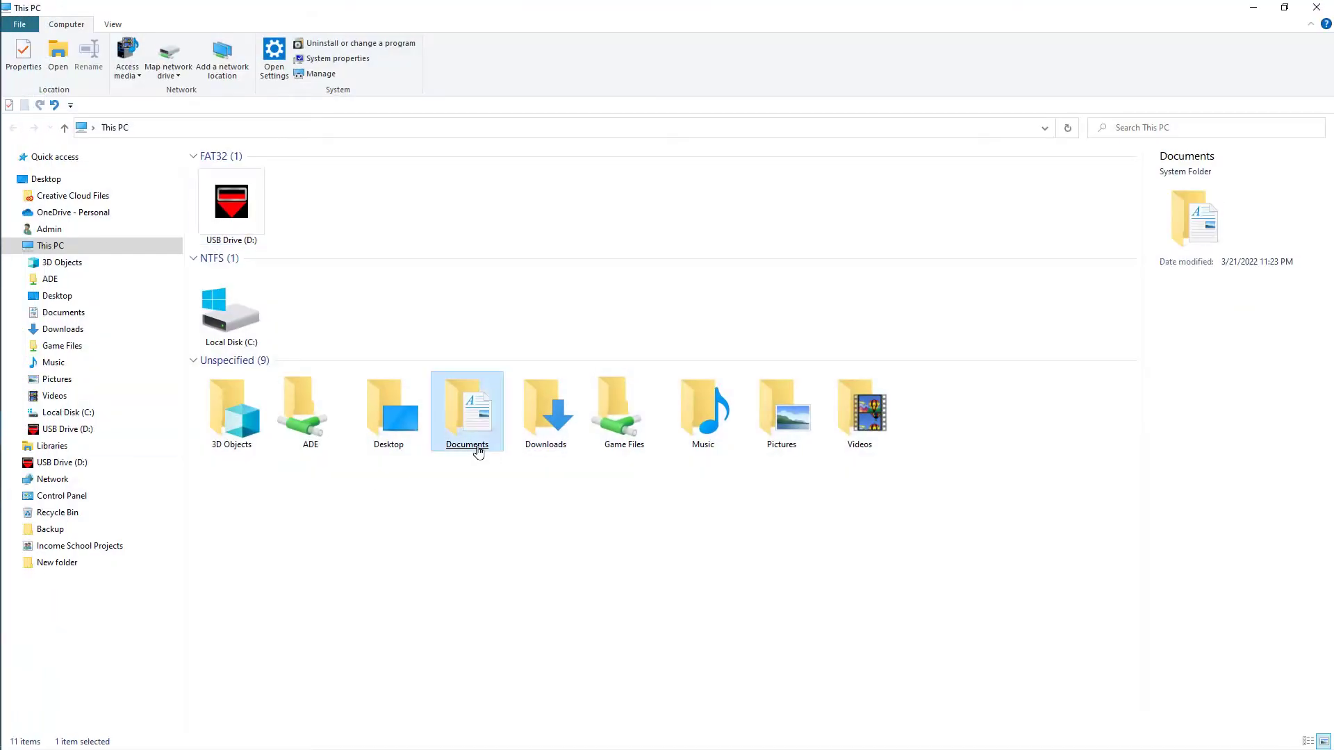
{"action": "double_click", "coordinate": [476, 451]}
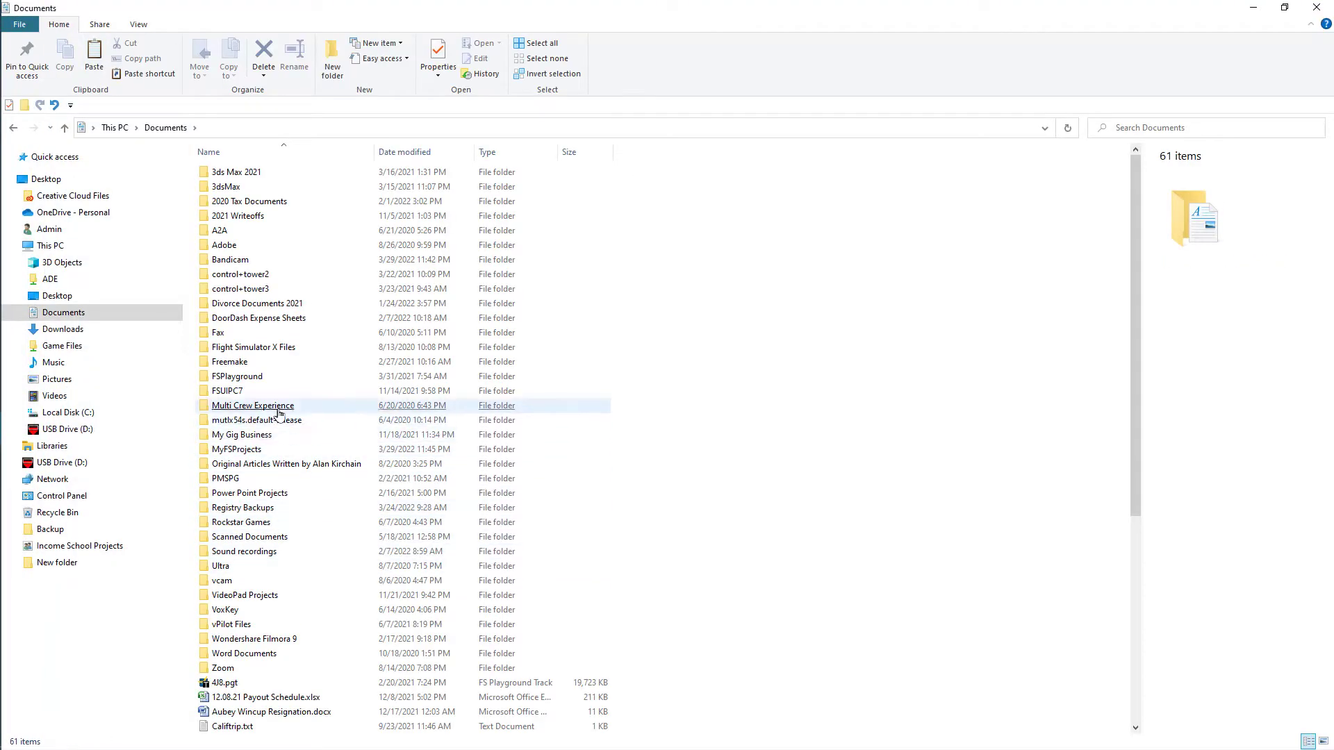
{"action": "double_click", "coordinate": [417, 449]}
{"action": "left_click", "coordinate": [452, 522]}
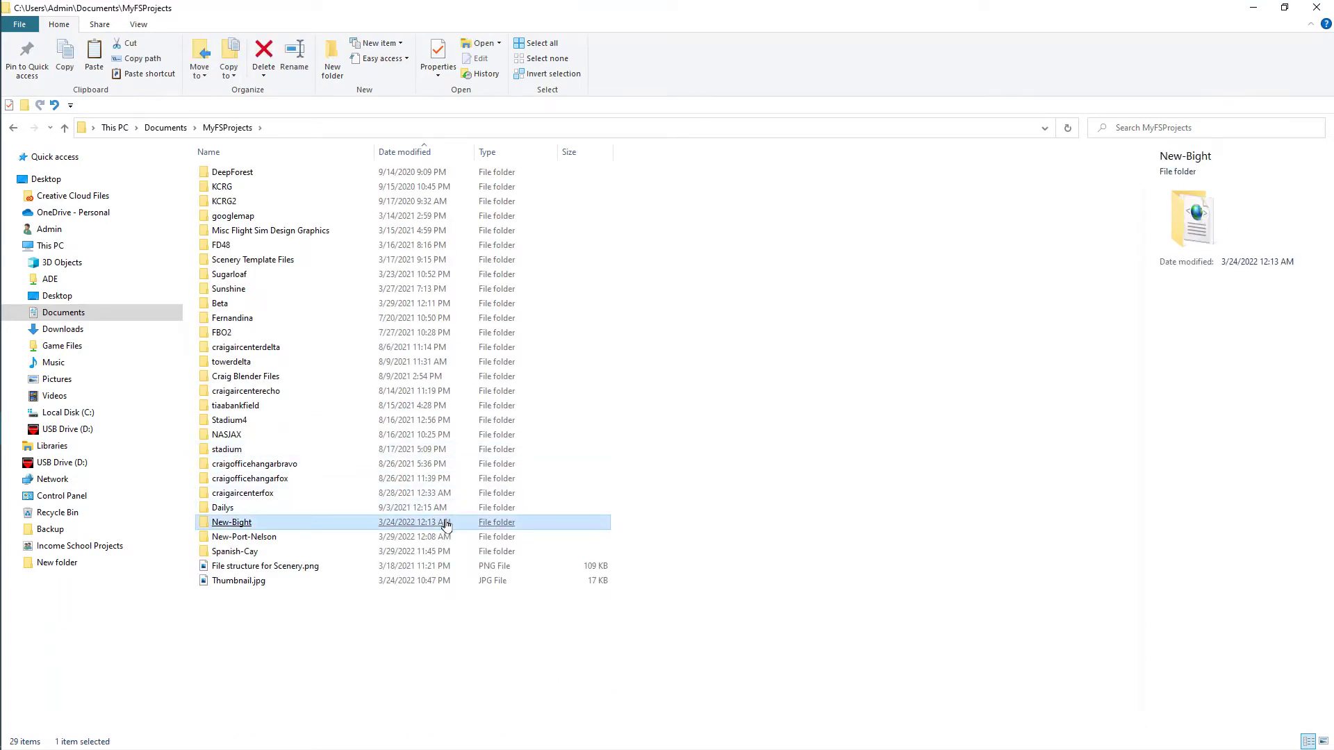
{"action": "double_click", "coordinate": [256, 552]}
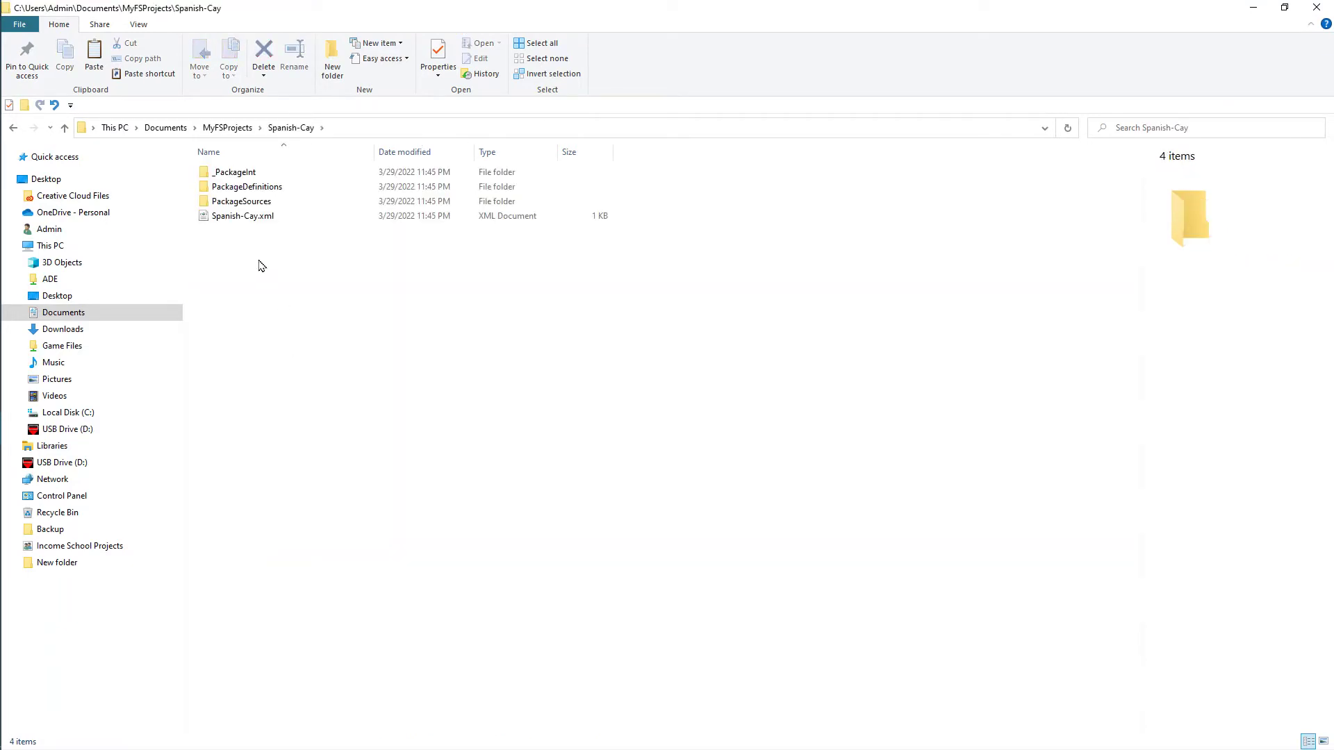
{"action": "left_click", "coordinate": [244, 223]}
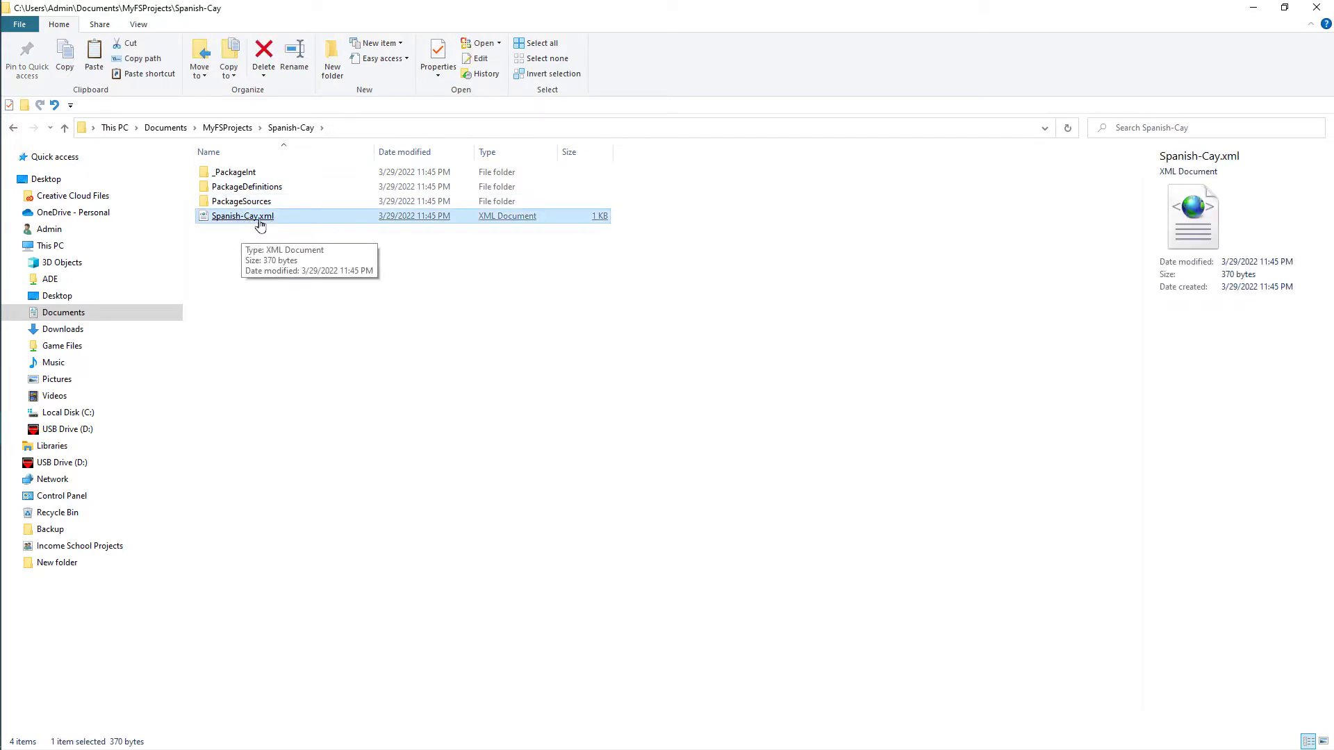
{"action": "left_click", "coordinate": [228, 207]}
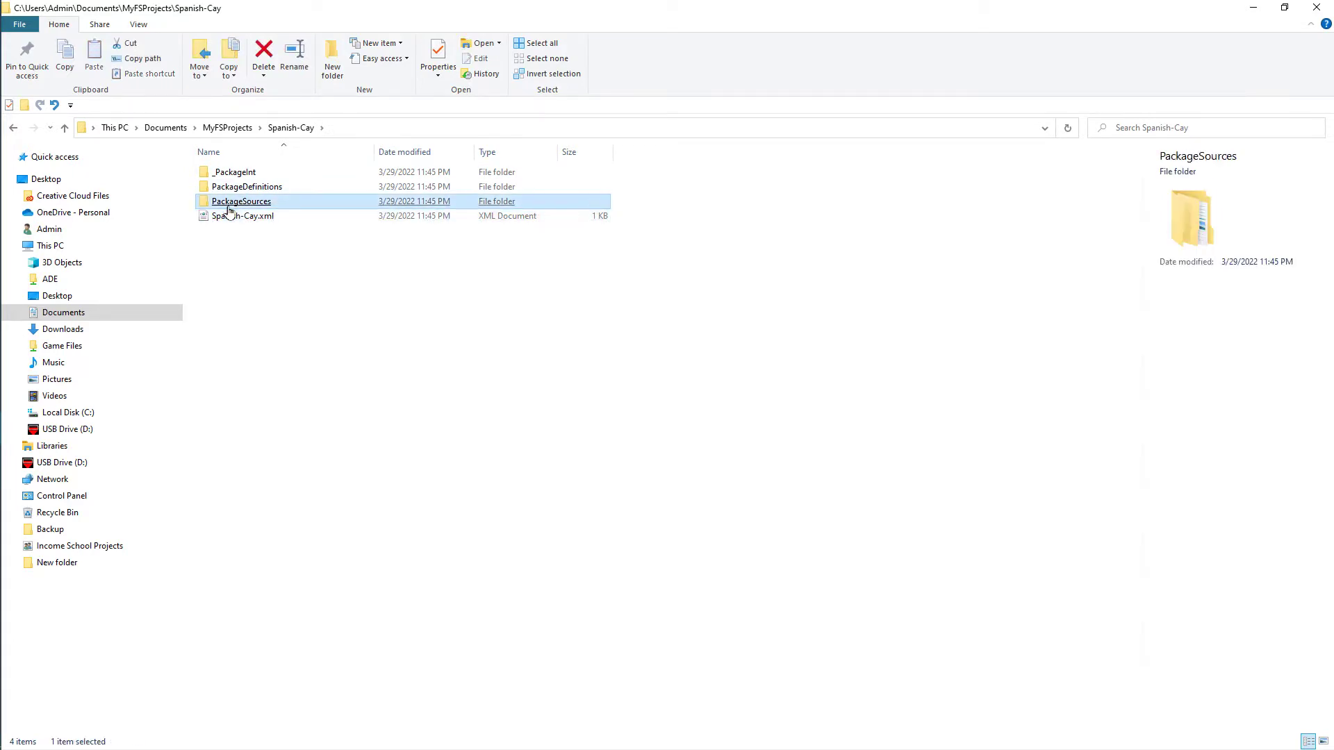
Create a new folder inside the Spanish-Cay project folder.
{"action": "right_click", "coordinate": [241, 258]}
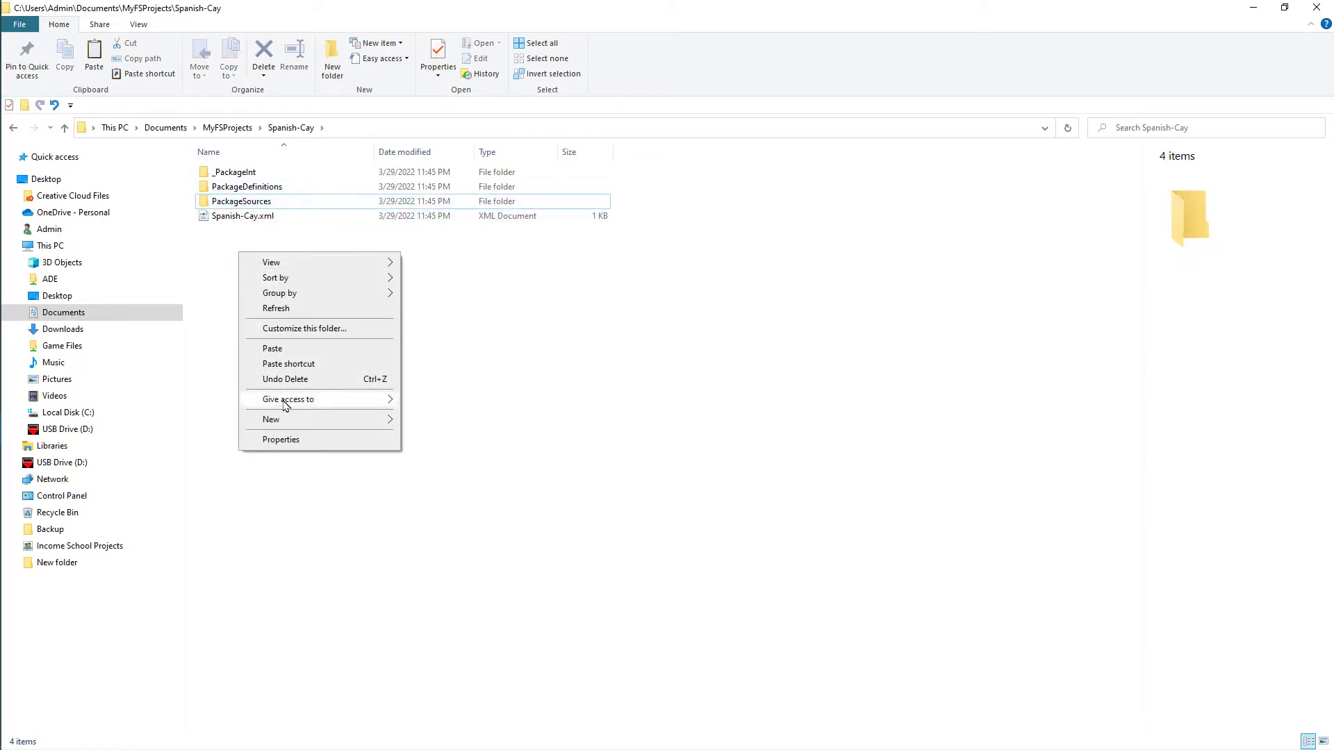
{"action": "mouse_move", "coordinate": [285, 421]}
{"action": "left_click", "coordinate": [430, 421]}
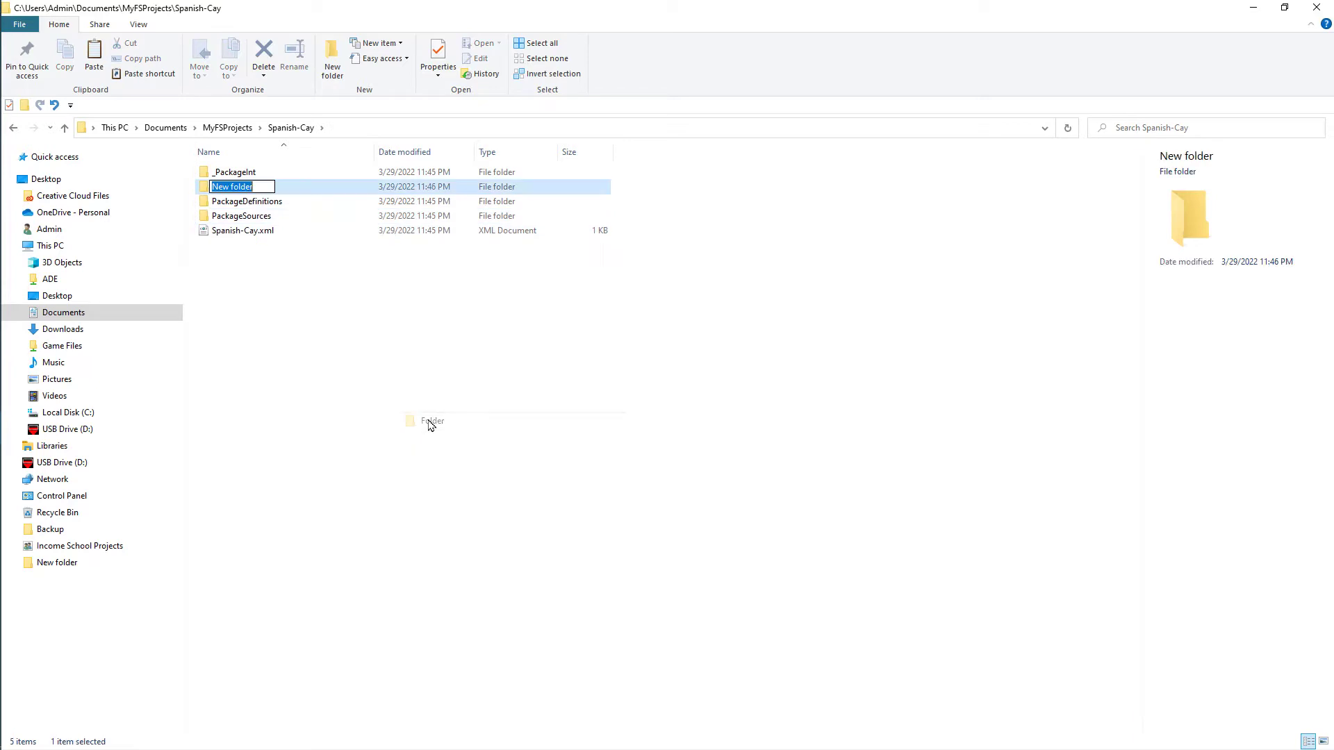
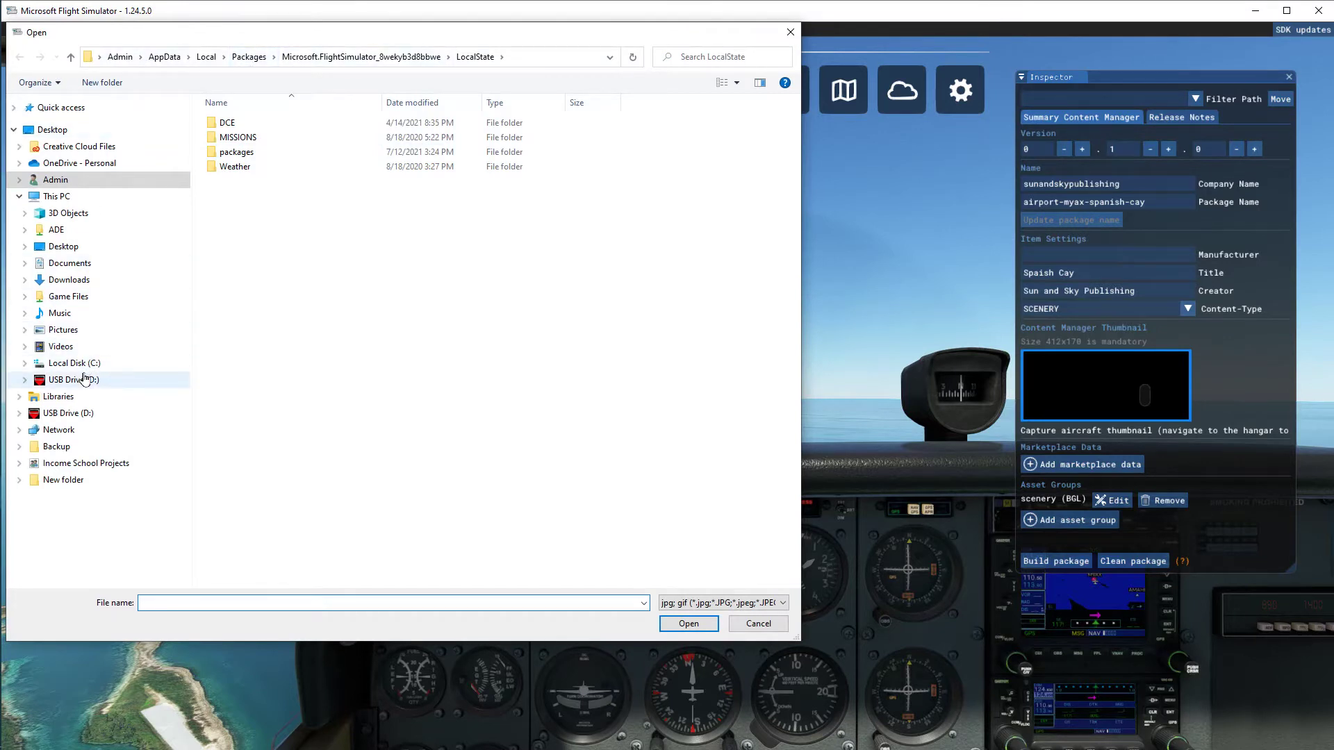
Set the package's Content Manager thumbnail to Thumbnail.jpg from Documents\MyFSProjects\Misc Flight Sim Design Graphics.
{"action": "left_click", "coordinate": [78, 264]}
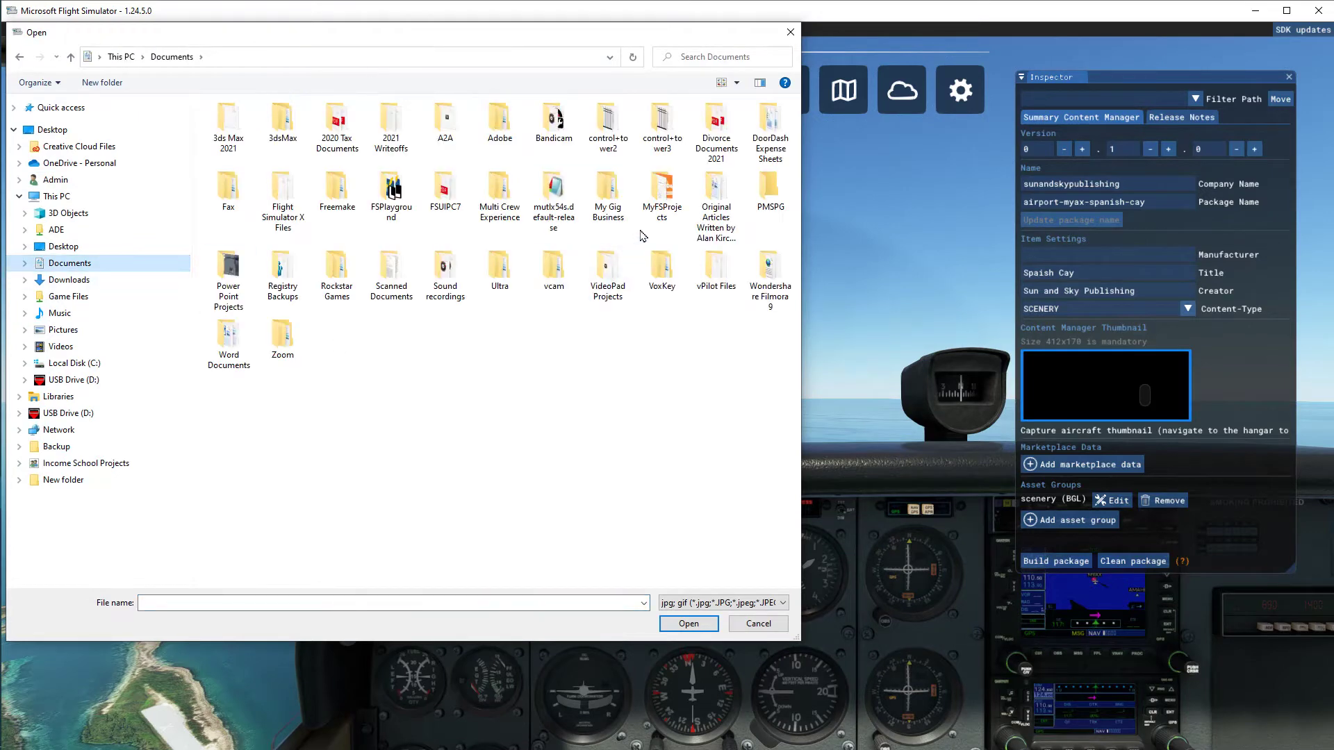
{"action": "left_click", "coordinate": [670, 221]}
{"action": "double_click", "coordinate": [669, 221]}
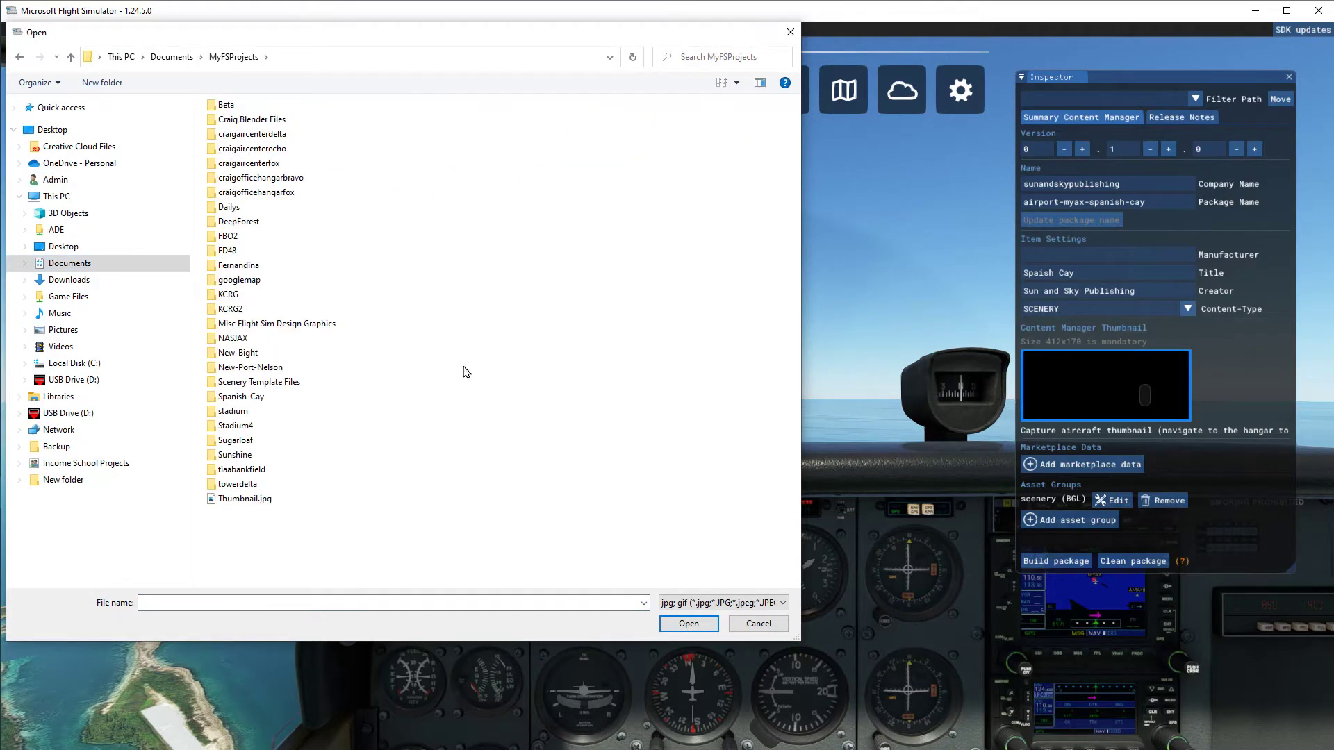
{"action": "double_click", "coordinate": [332, 319]}
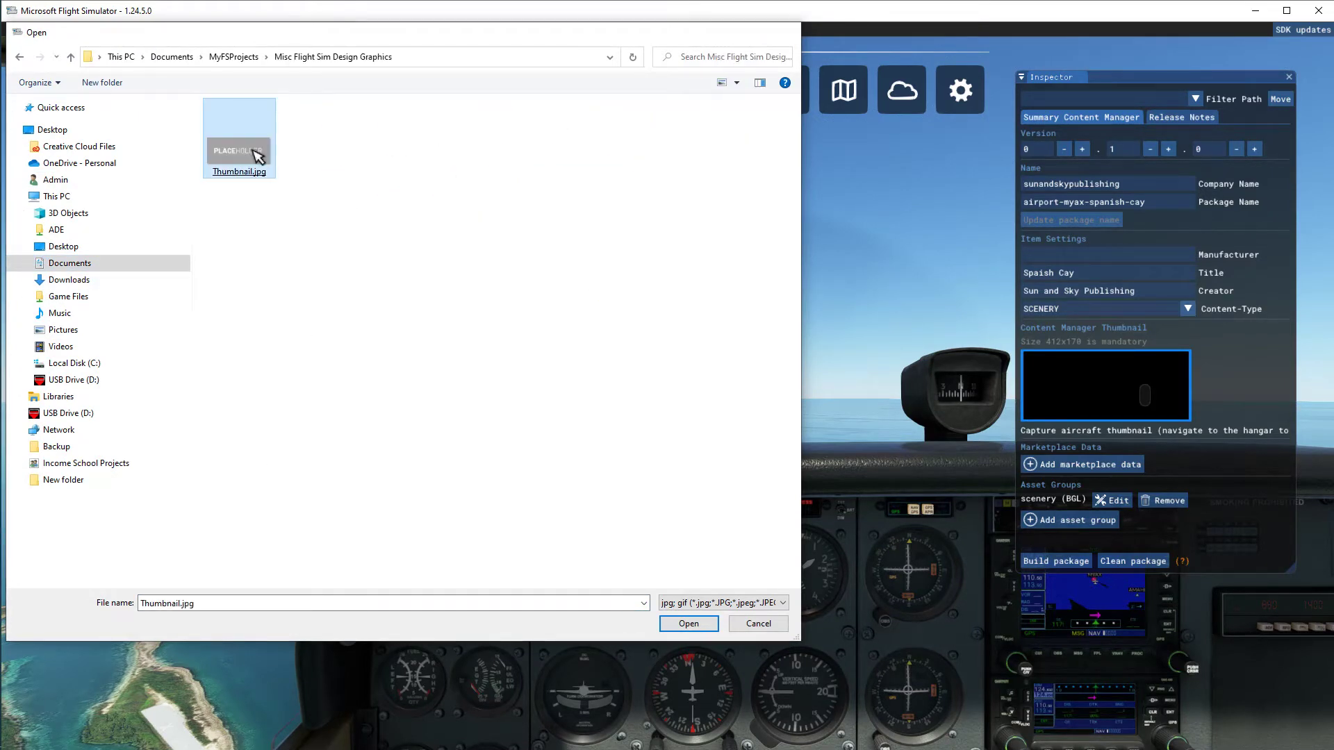
{"action": "double_click", "coordinate": [261, 150]}
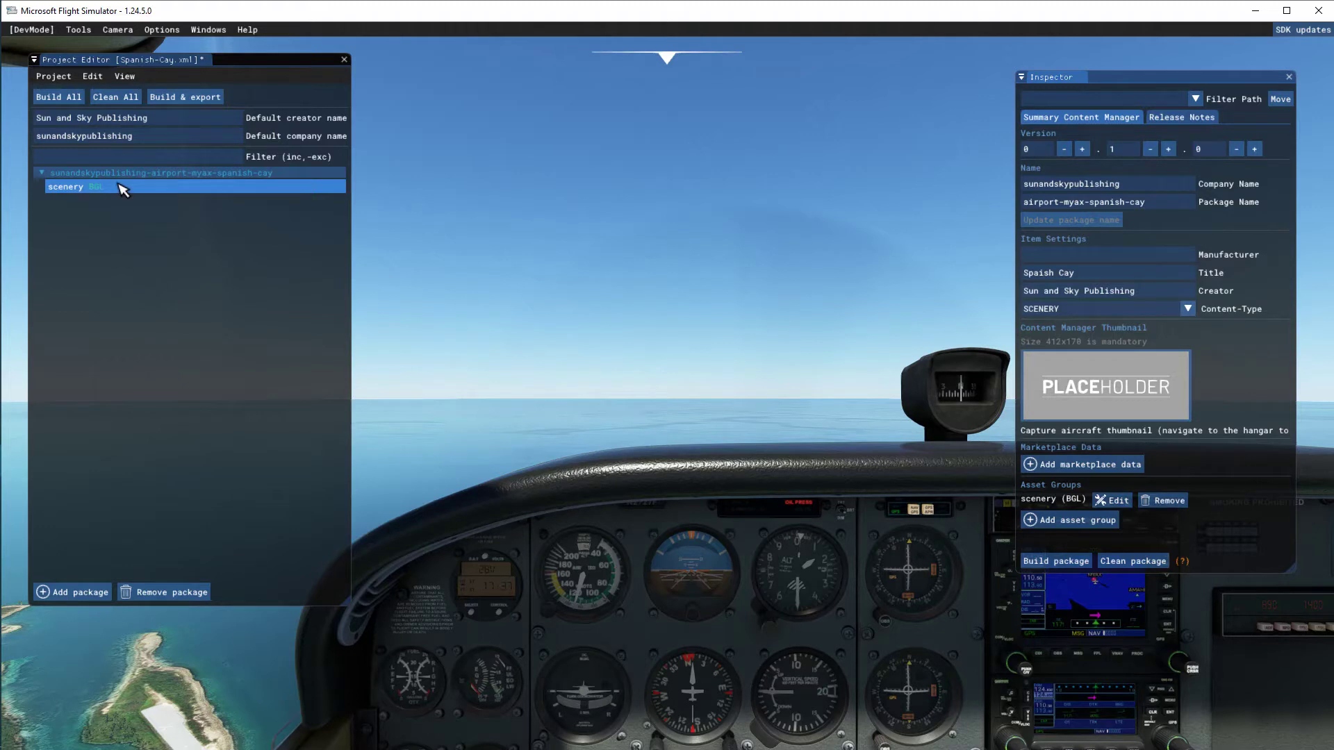
Set the scenery asset group's AssetDir to the scene folder inside the Spanish-Cay project folder.
{"action": "left_click", "coordinate": [108, 188]}
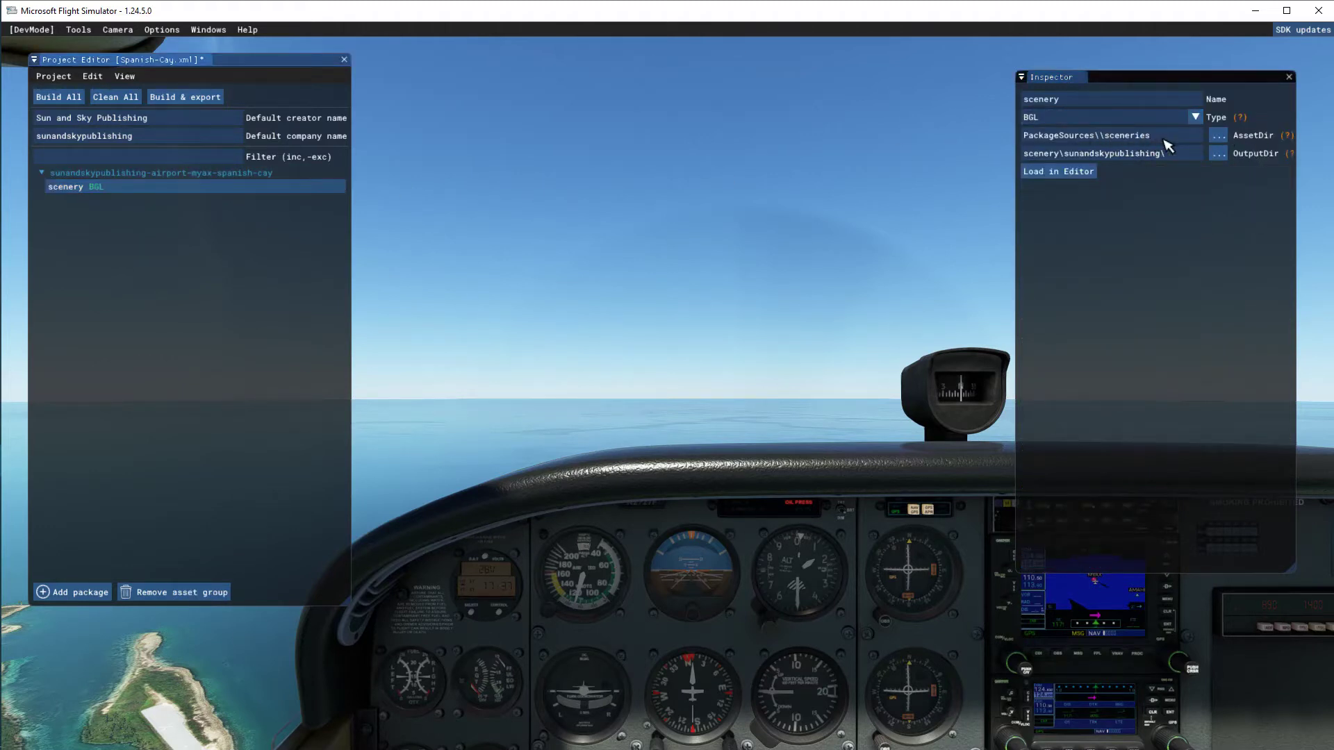
{"action": "left_click", "coordinate": [1226, 140]}
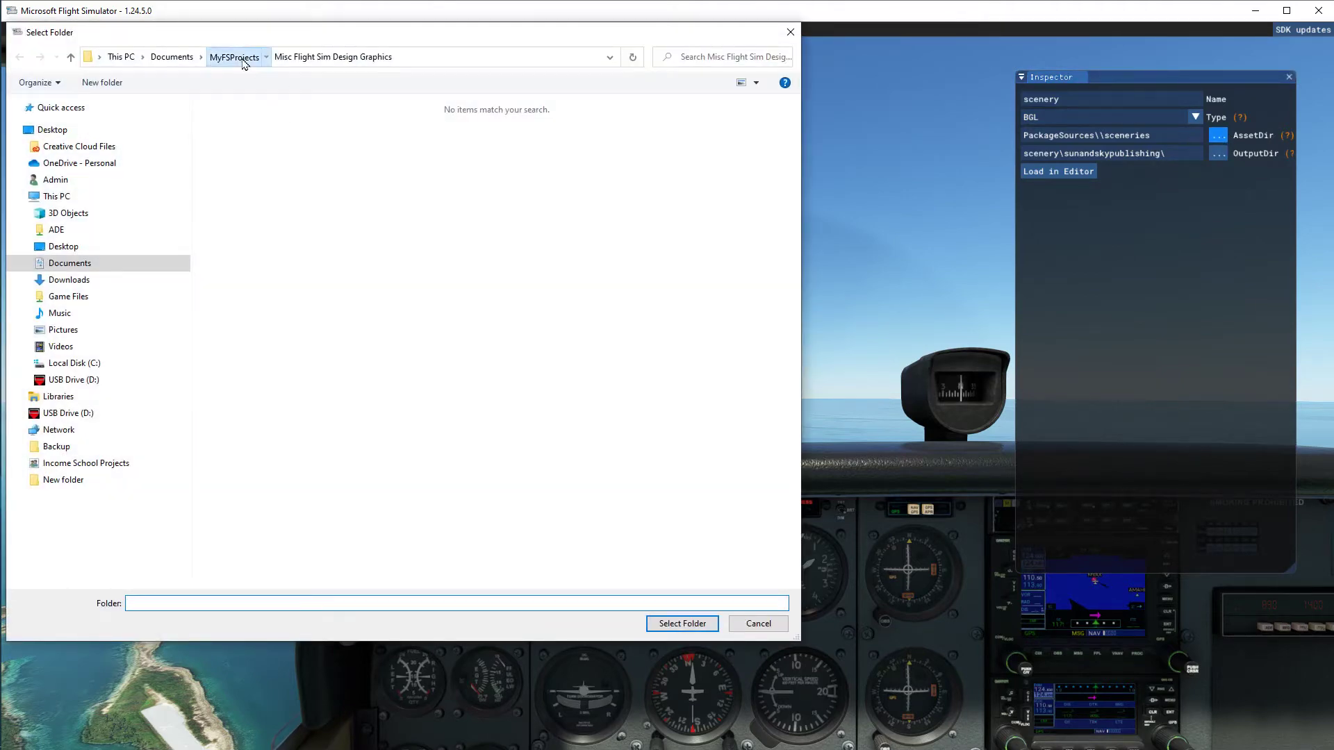
{"action": "left_click", "coordinate": [245, 56]}
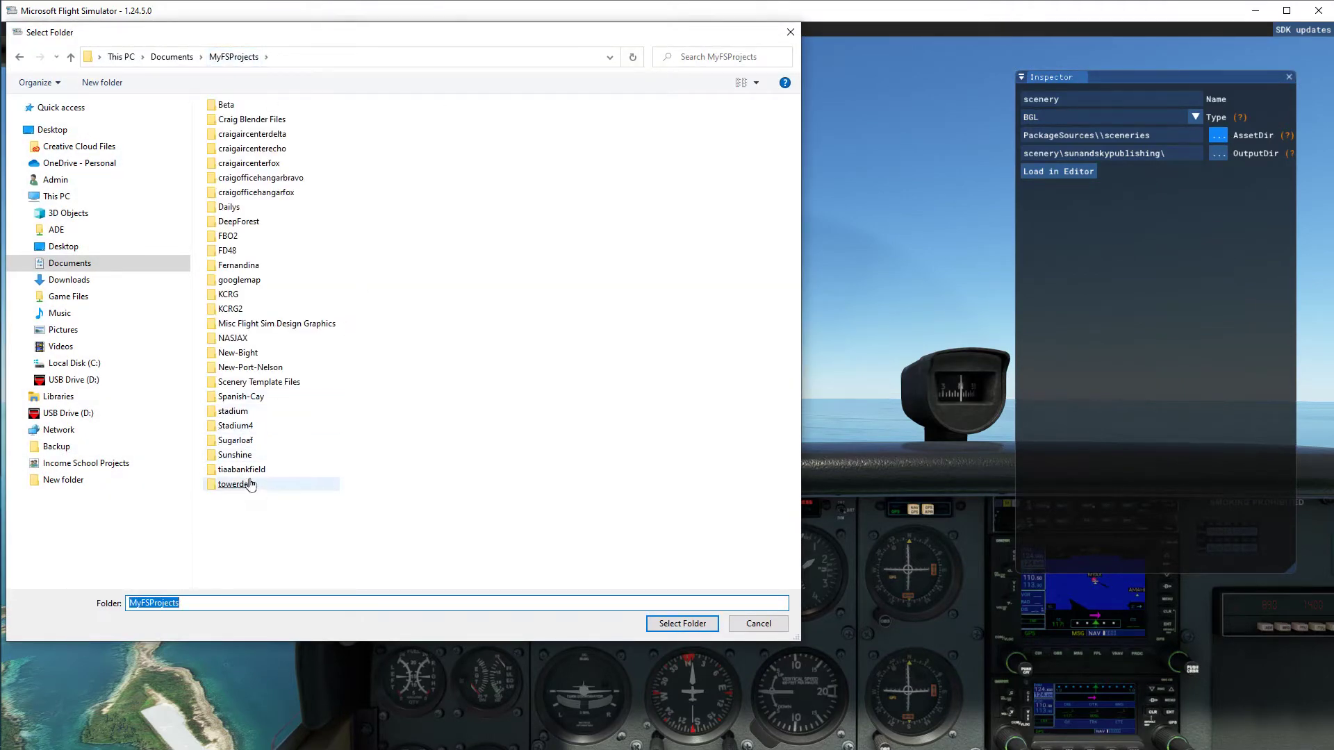
{"action": "double_click", "coordinate": [281, 397]}
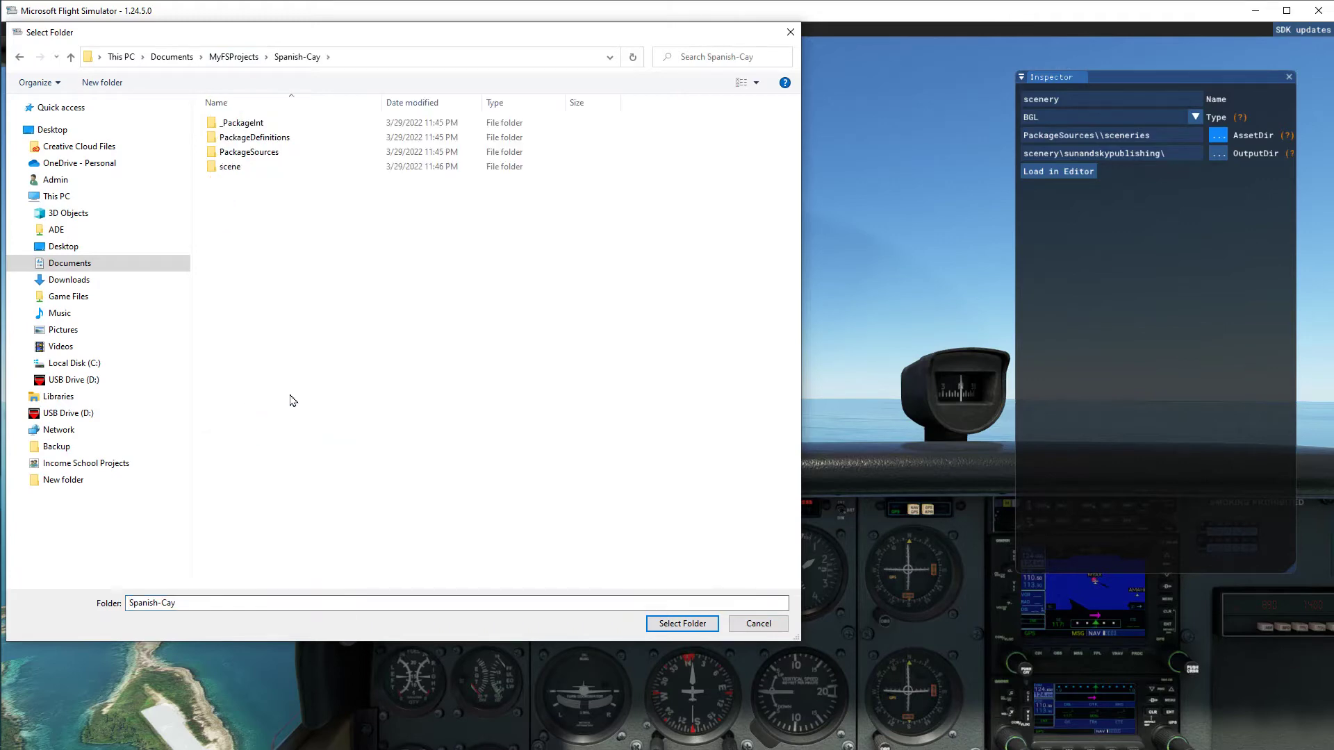
{"action": "double_click", "coordinate": [235, 169]}
{"action": "left_click", "coordinate": [681, 624]}
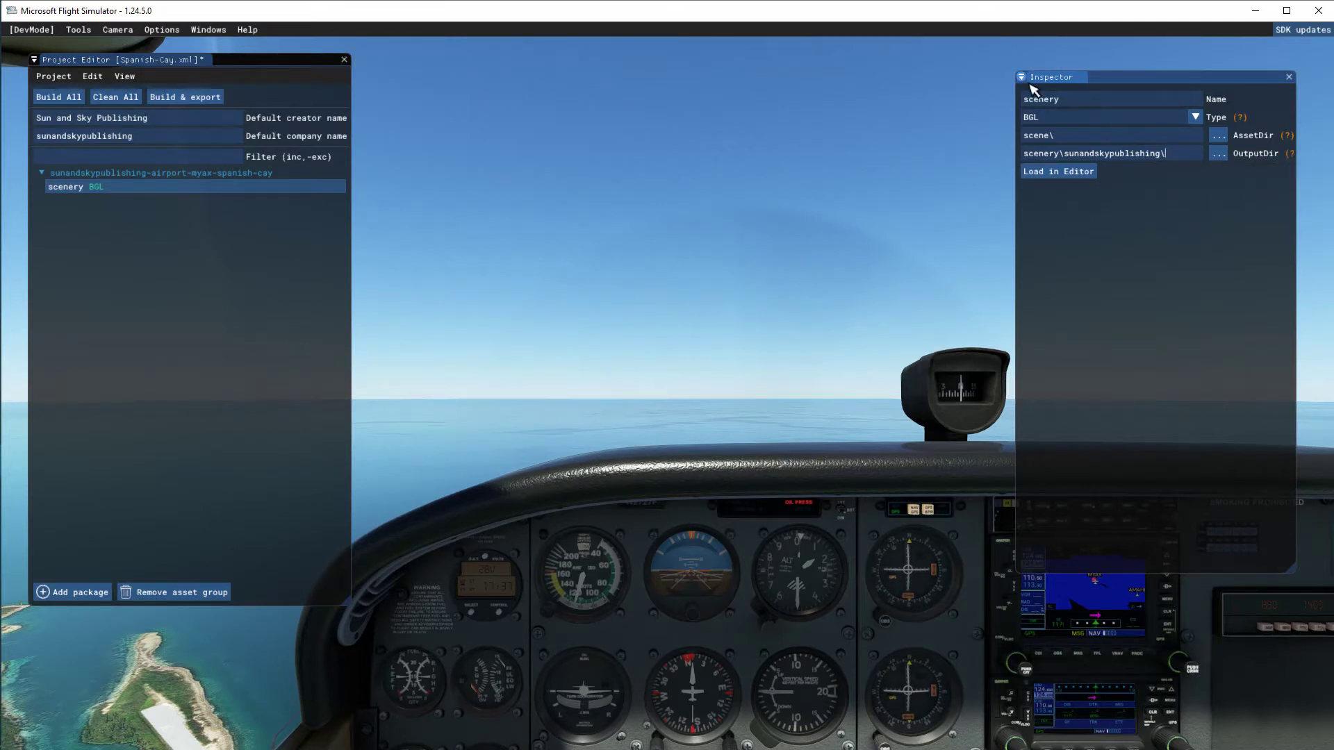
Shorten the scenery asset group's OutputDir to scenery\ and load the group in the editor.
{"action": "key", "text": "BackSpace"}
{"action": "key", "text": "BackSpace"}
{"action": "key", "text": "BackSpace"}
{"action": "key", "text": "BackSpace"}
{"action": "key", "text": "BackSpace"}
{"action": "key", "text": "BackSpace"}
{"action": "left_click", "coordinate": [1059, 178]}
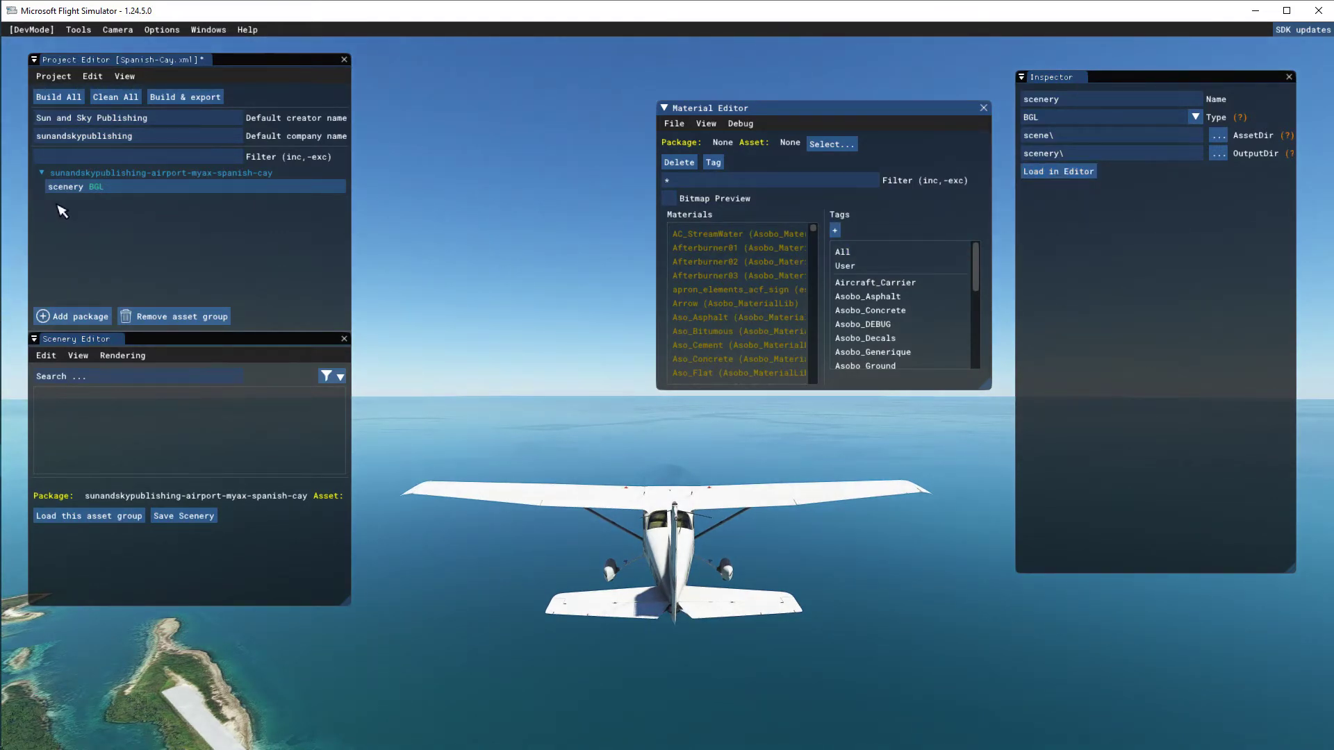
Save the Spanish-Cay project and reselect its scenery asset group.
{"action": "left_click", "coordinate": [67, 175]}
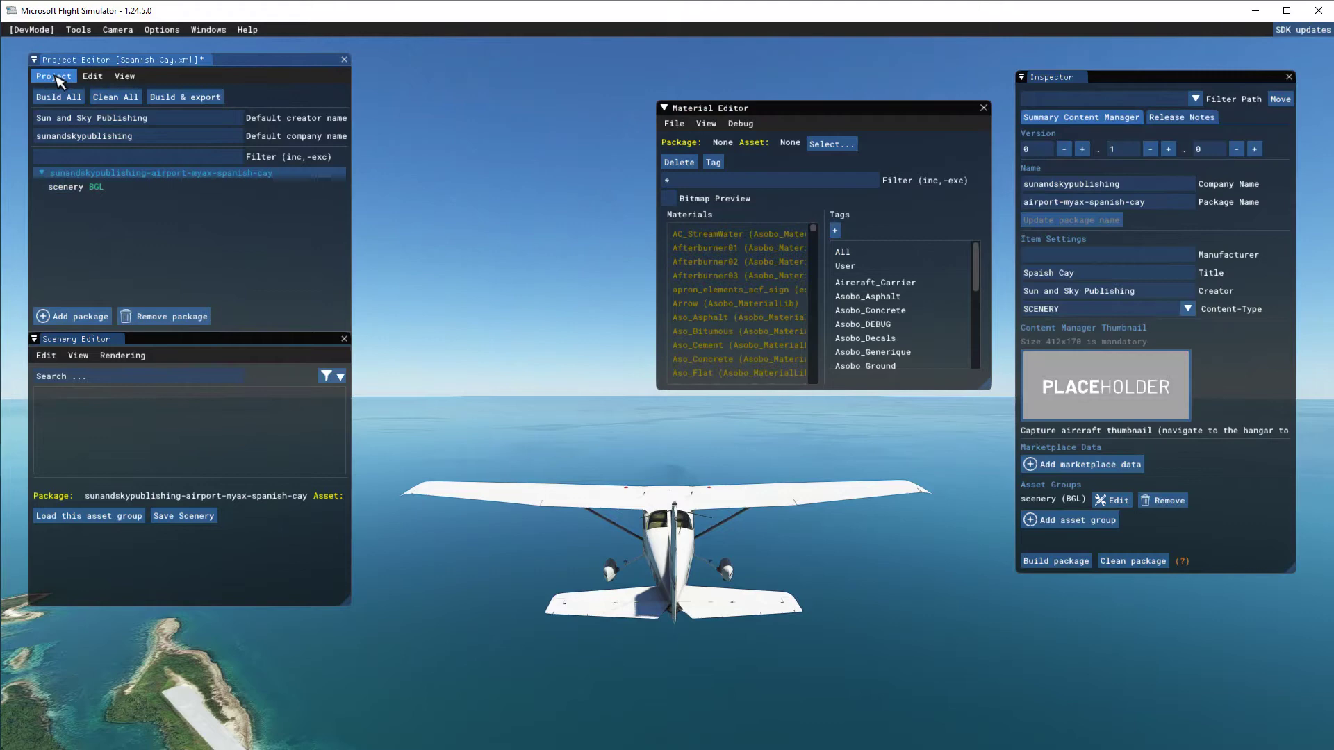
{"action": "left_click", "coordinate": [53, 76]}
{"action": "left_click", "coordinate": [61, 138]}
{"action": "left_click", "coordinate": [86, 187]}
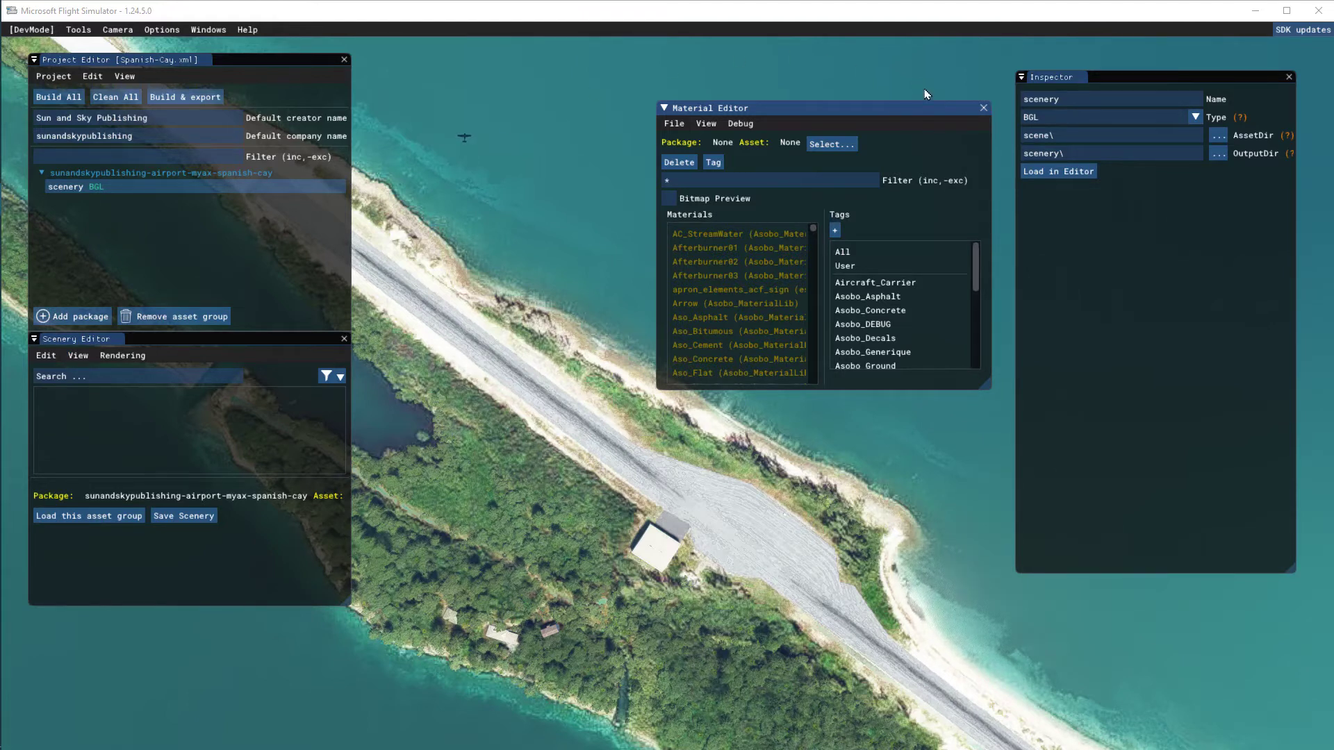
Close the Material Editor and open the Scenery Editor's Objects window with the object type set to Airport.
{"action": "left_click", "coordinate": [982, 109]}
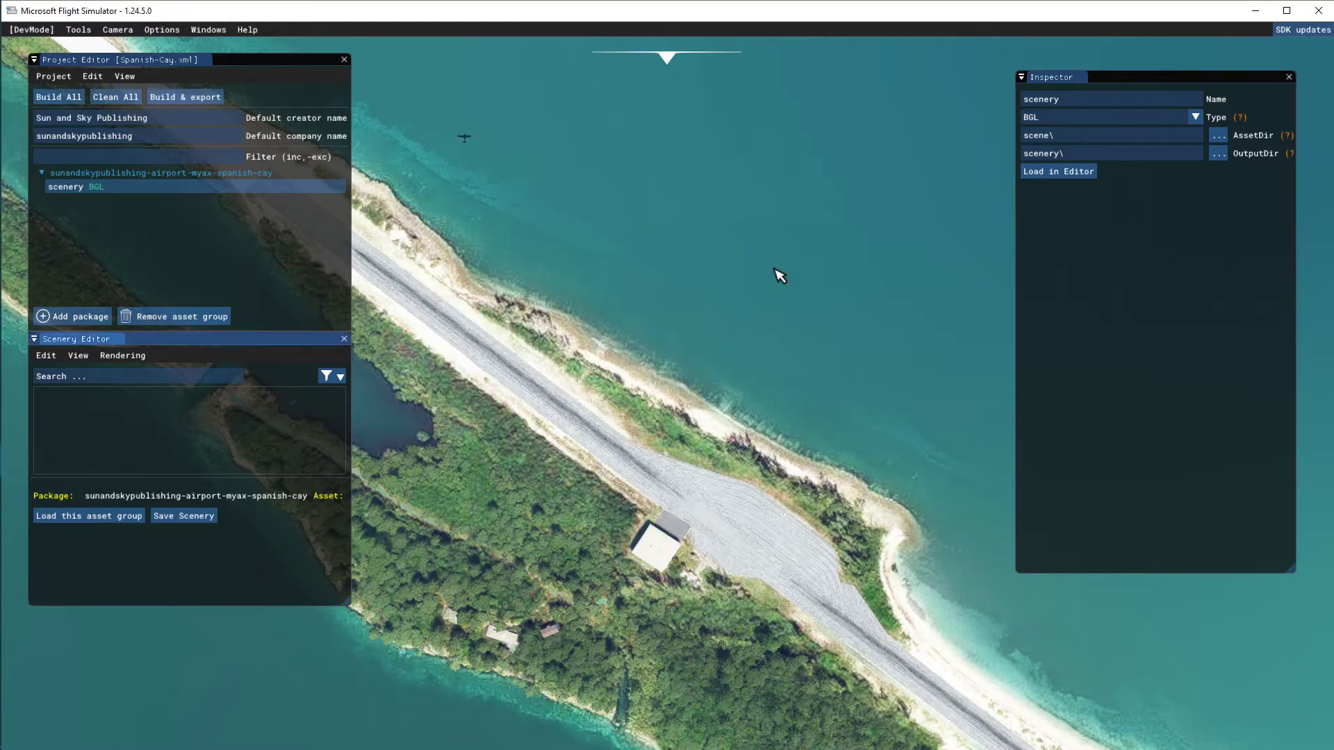
{"action": "left_click", "coordinate": [88, 357]}
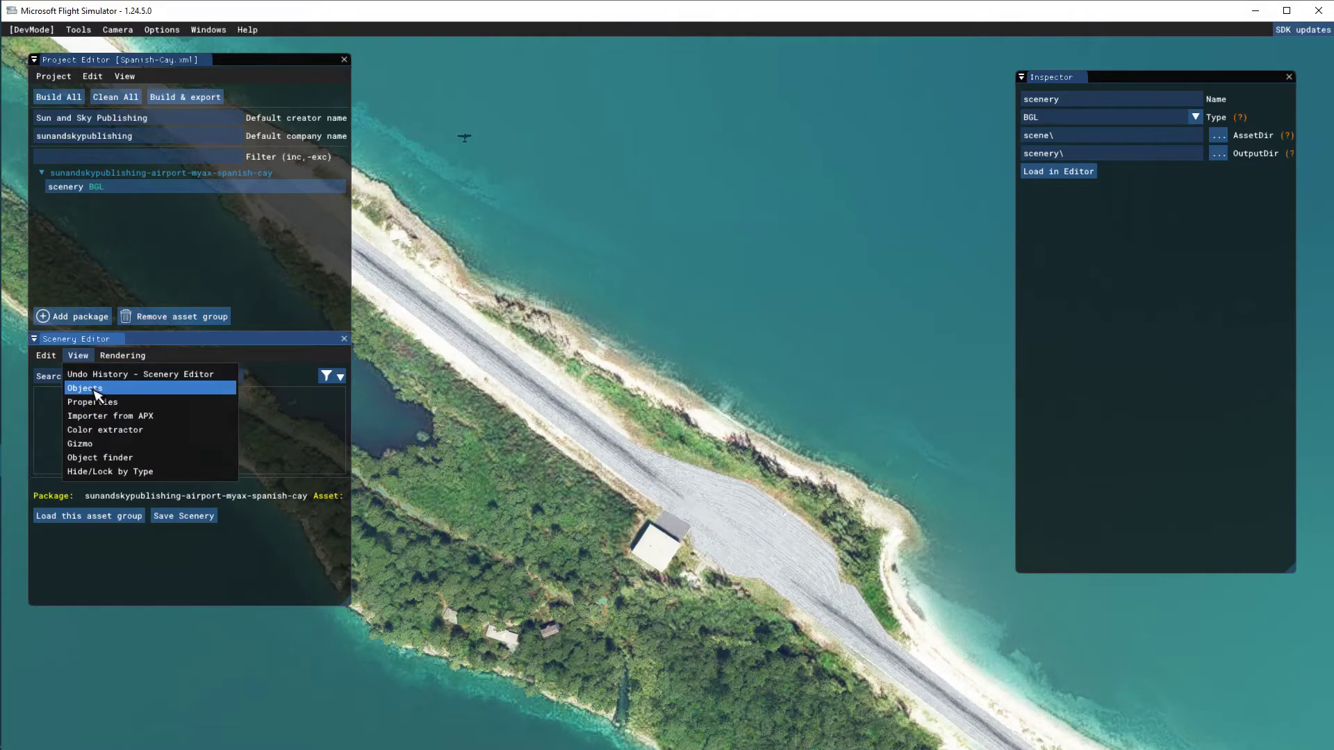
{"action": "left_click", "coordinate": [95, 391]}
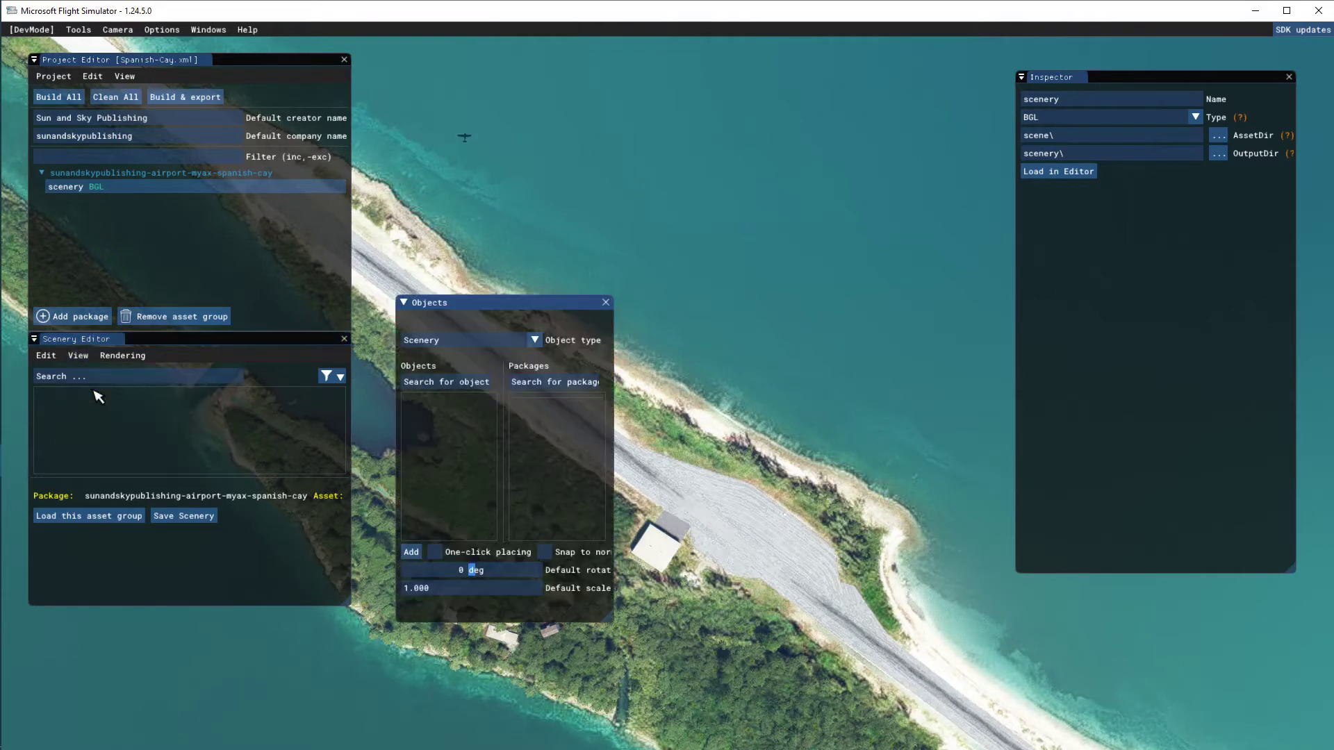
{"action": "left_click", "coordinate": [534, 341]}
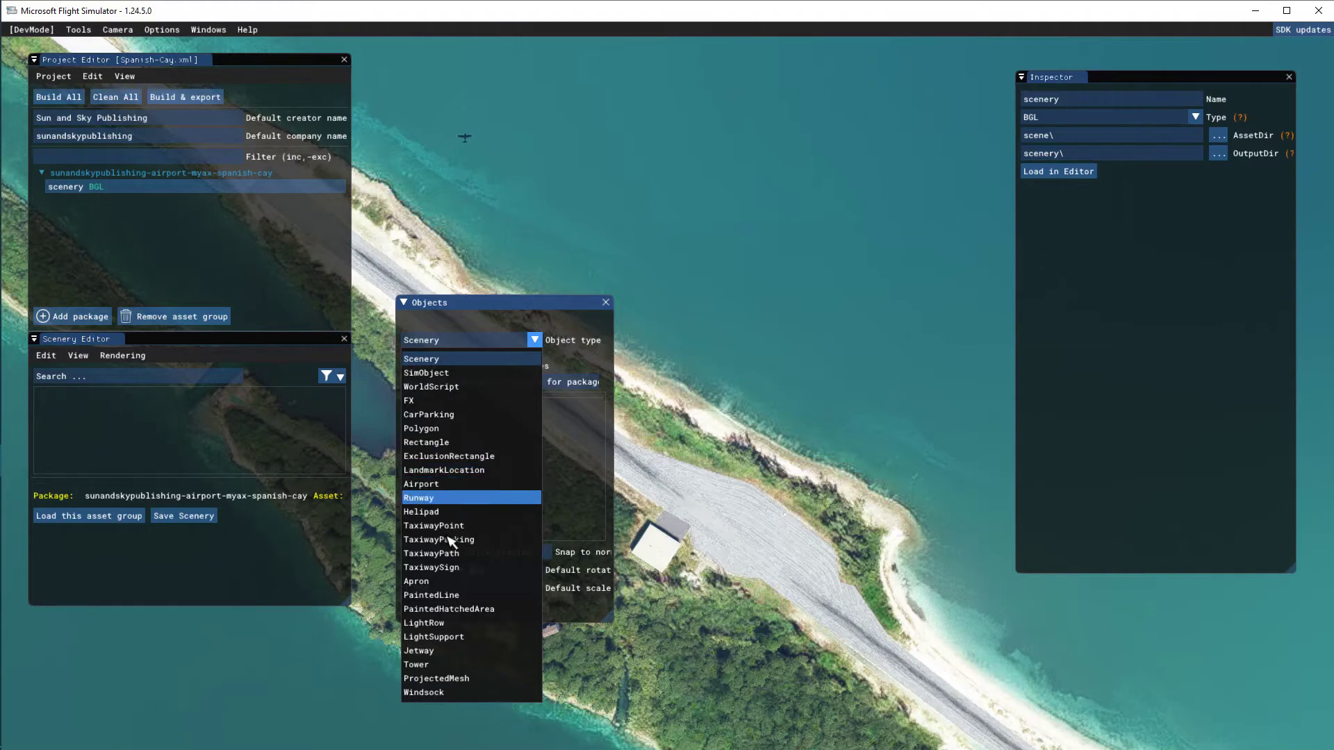
{"action": "left_click", "coordinate": [427, 484]}
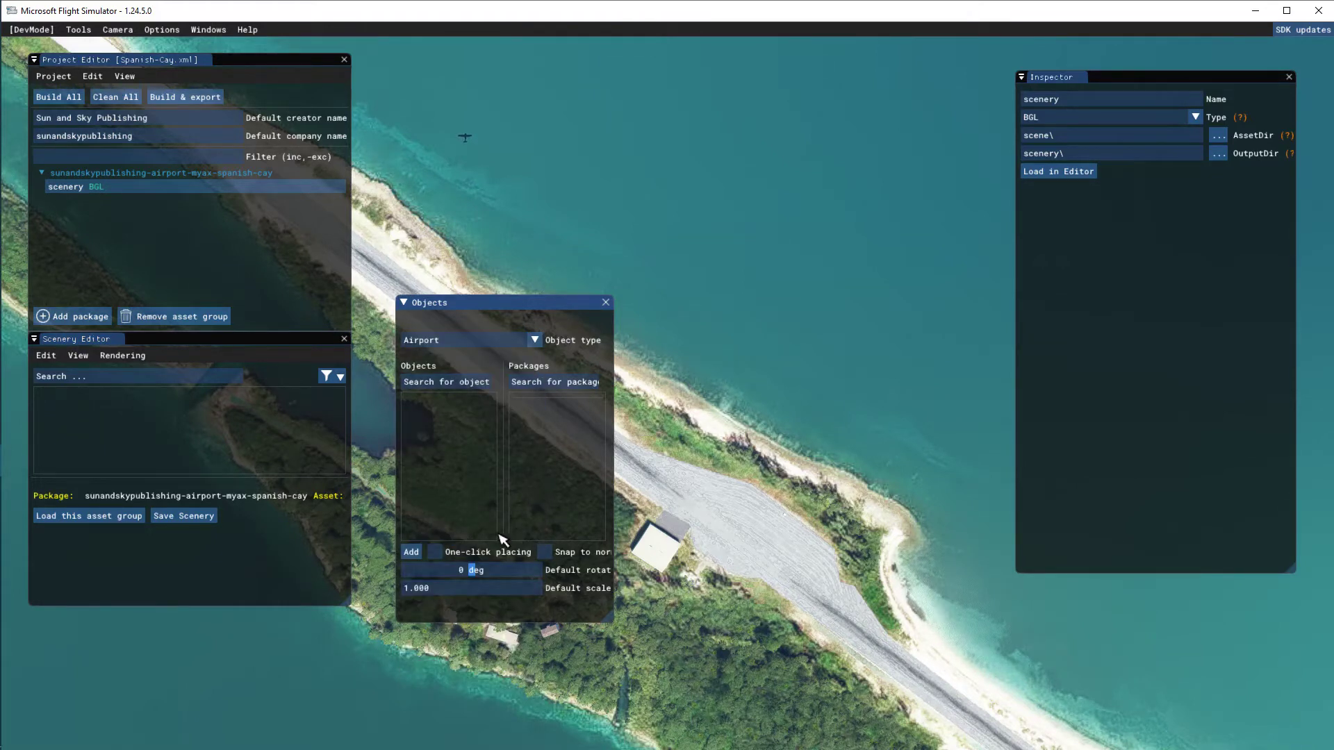
Place an airport object on the island's runway apron using one-click placing, and turn one-click placing off again.
{"action": "scroll", "coordinate": [720, 526], "scroll_direction": "down", "scroll_amount": 2}
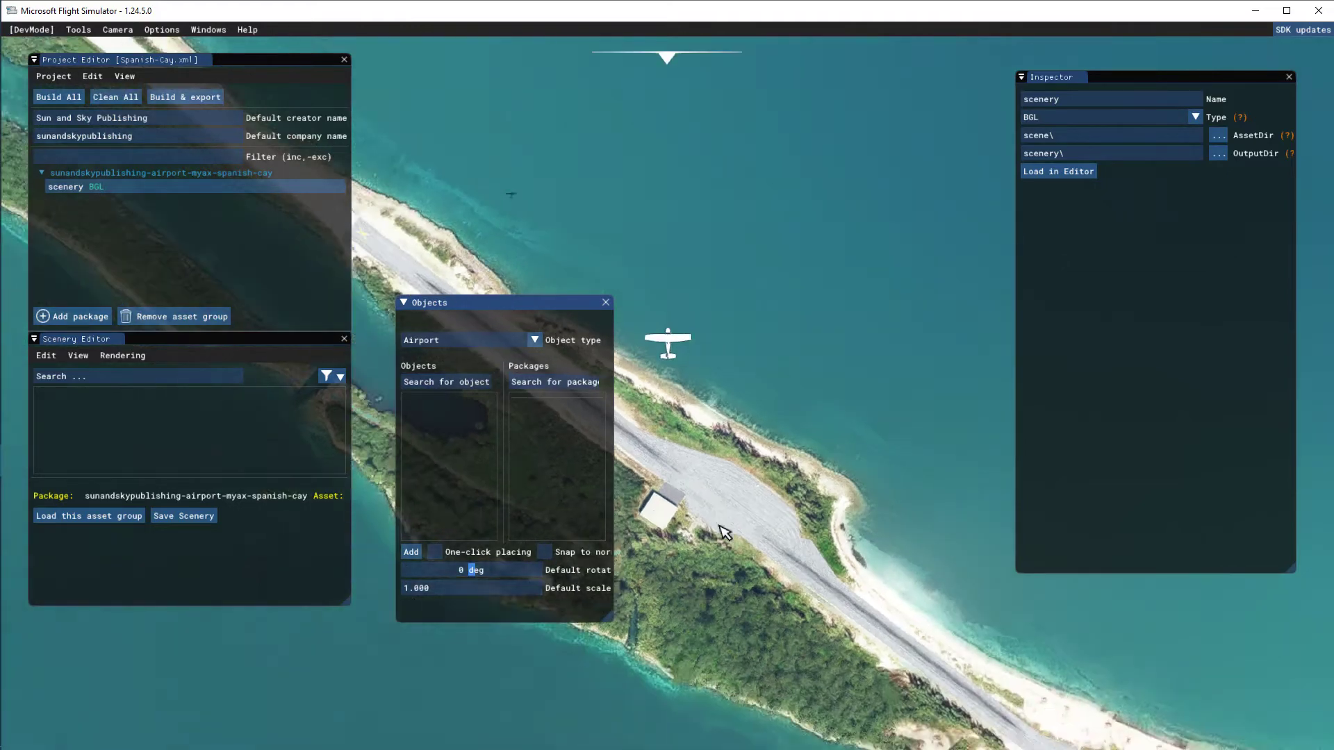
{"action": "scroll", "coordinate": [720, 526], "scroll_direction": "down", "scroll_amount": 6}
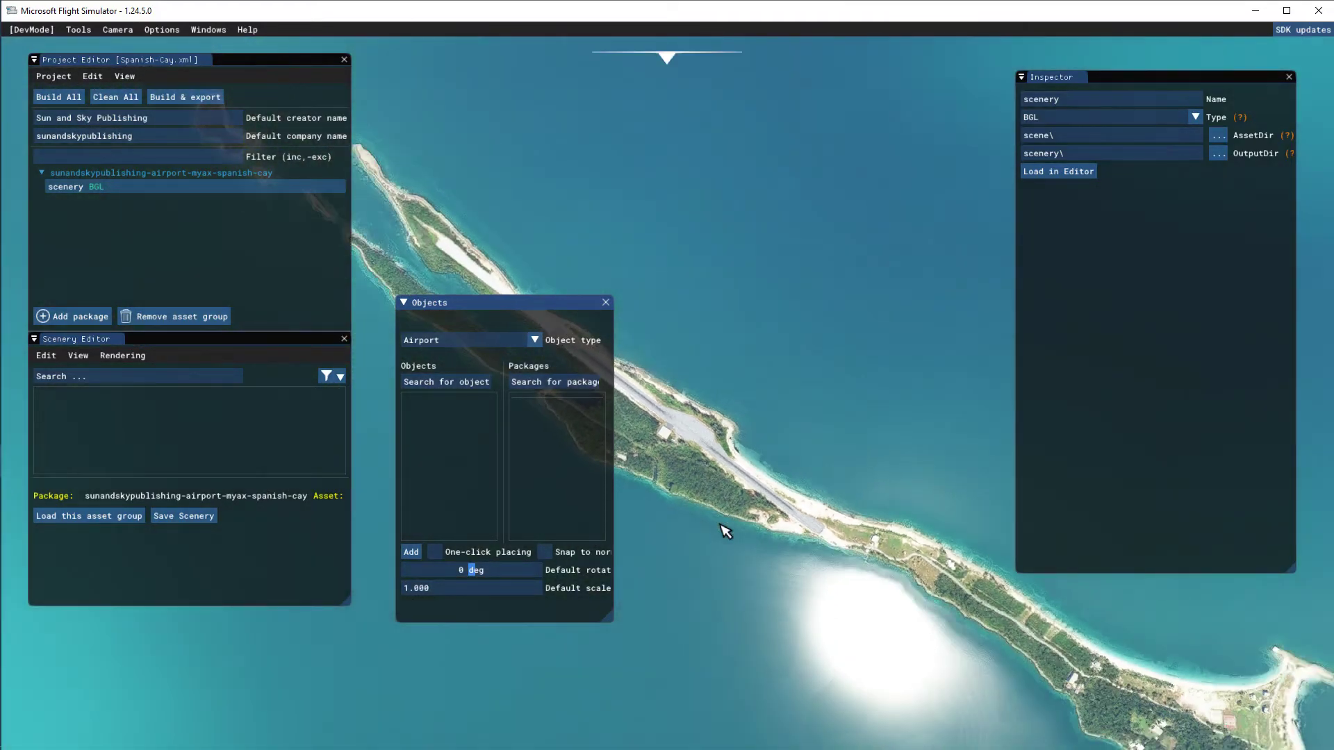
{"action": "left_click", "coordinate": [434, 553]}
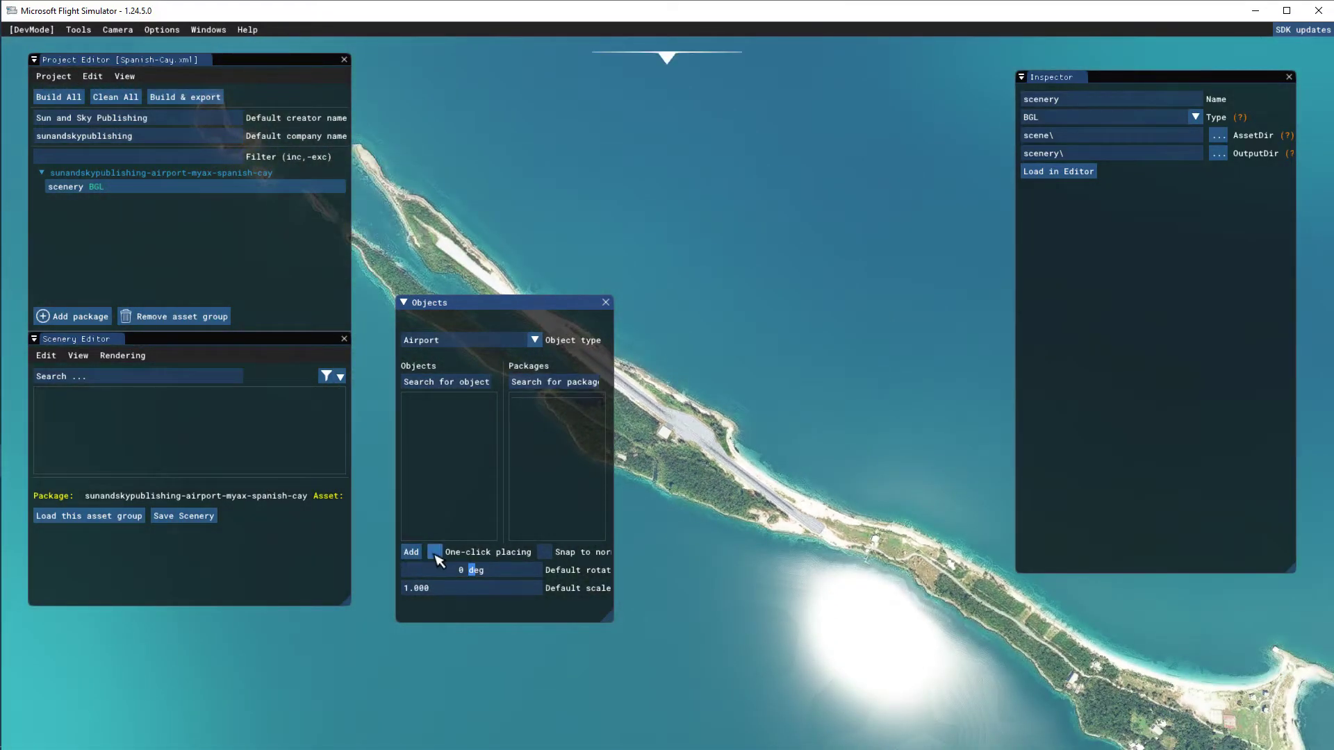
{"action": "left_click", "coordinate": [435, 554]}
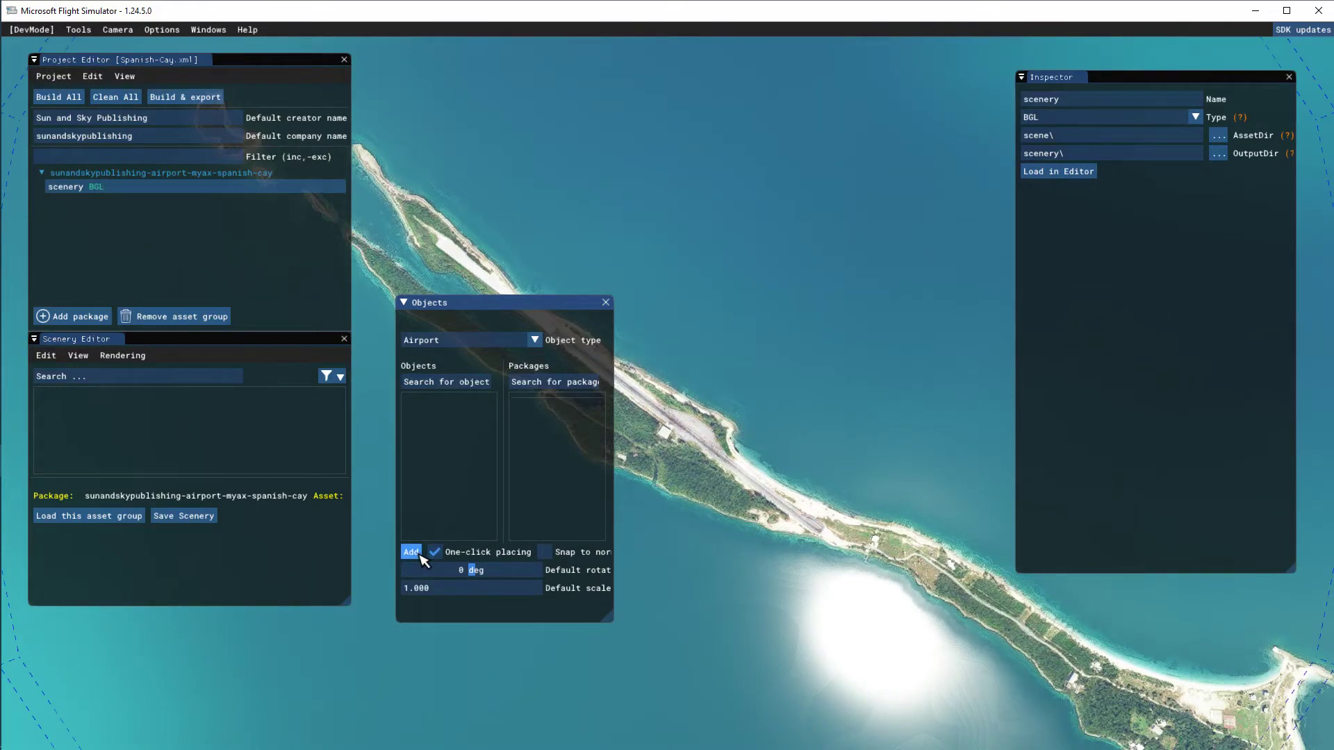
{"action": "scroll", "coordinate": [685, 557], "scroll_direction": "down", "scroll_amount": 3}
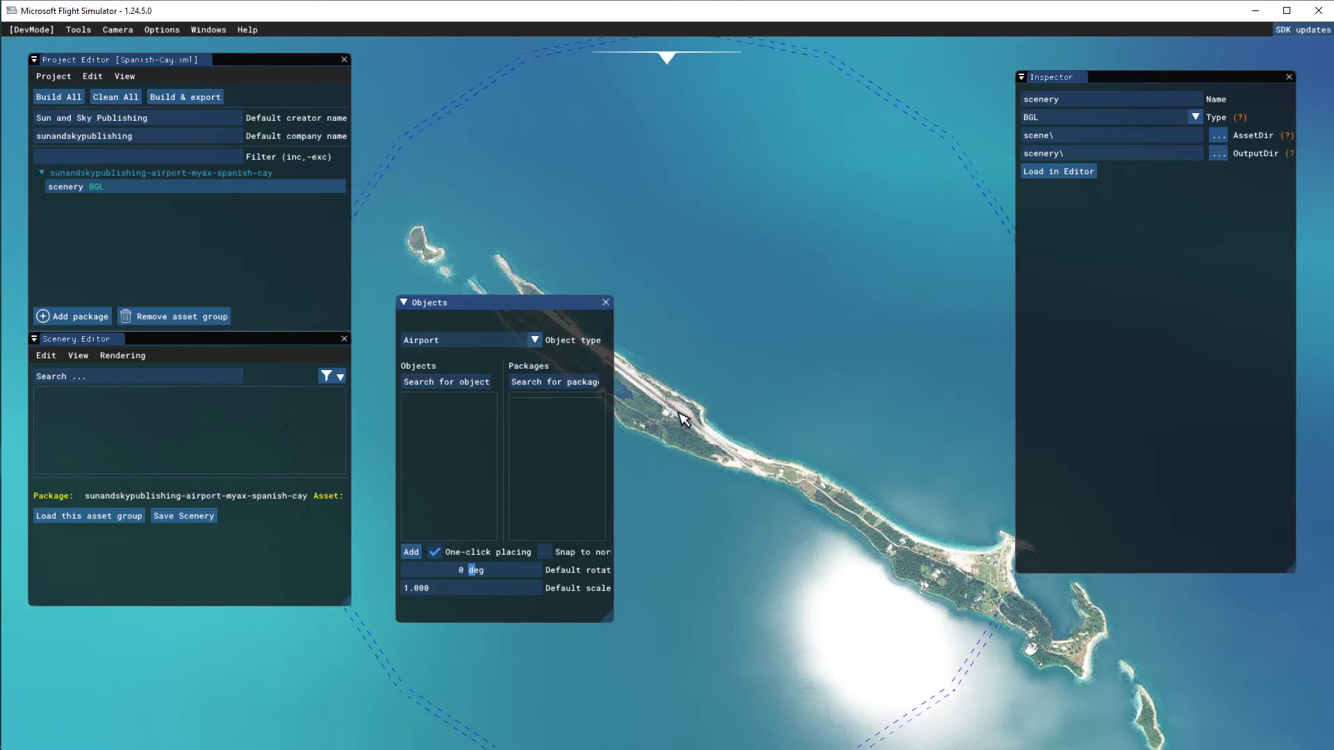
{"action": "left_click", "coordinate": [677, 415]}
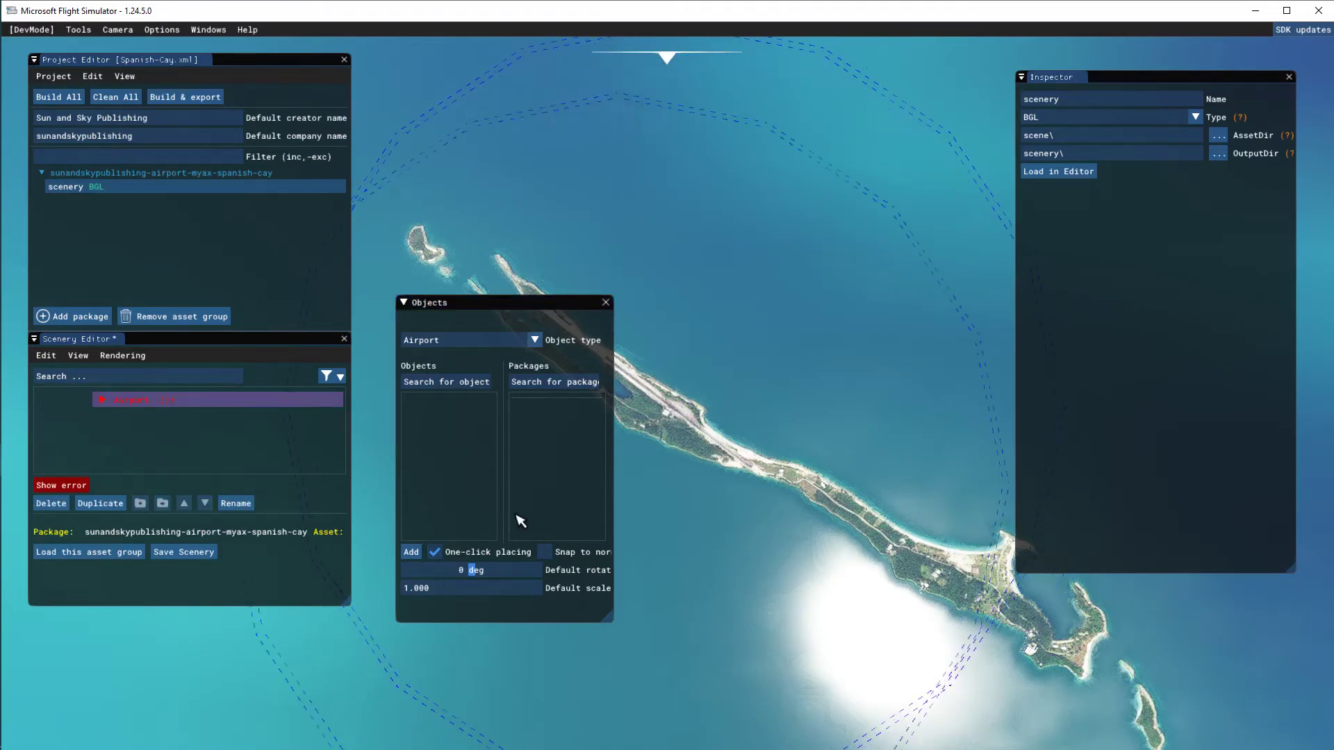
{"action": "left_click", "coordinate": [434, 553]}
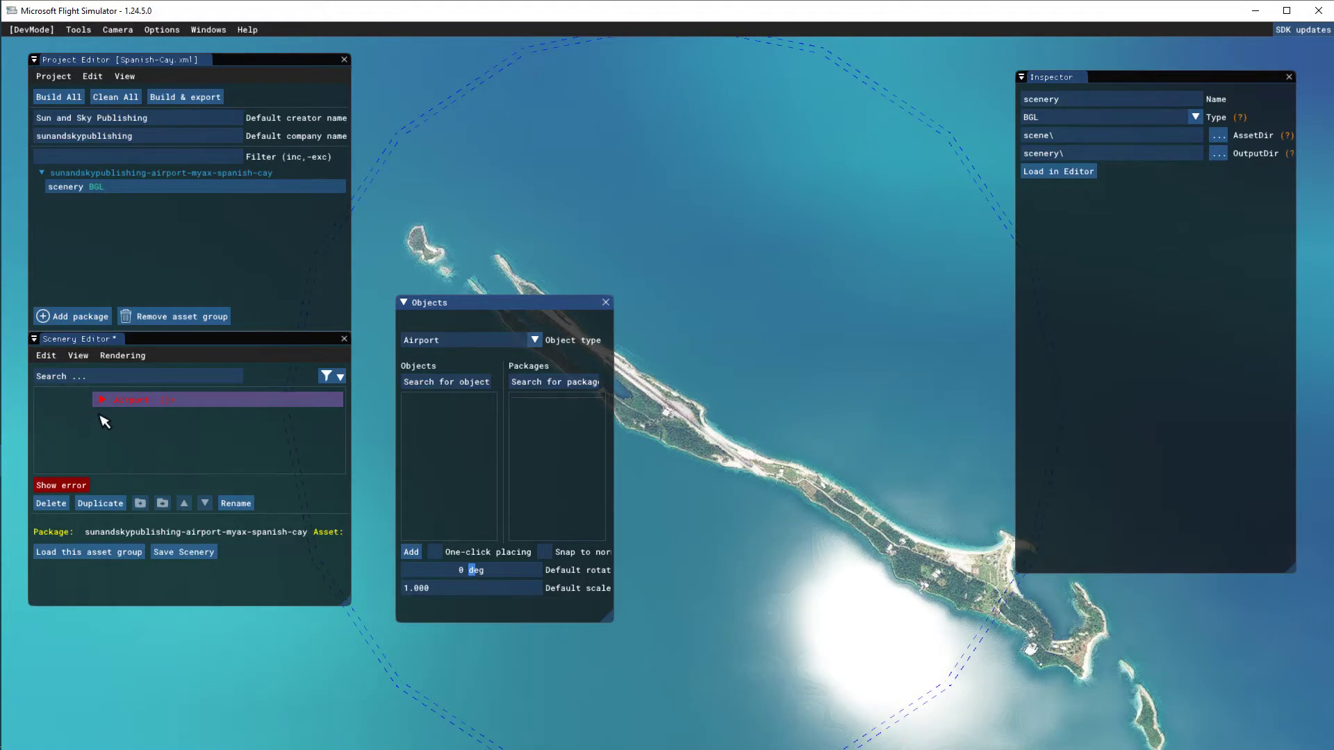
In the airport object's properties, enter ICAO MYAX, region name Bahamas and airport name Spanish Cay.
{"action": "right_click", "coordinate": [139, 408]}
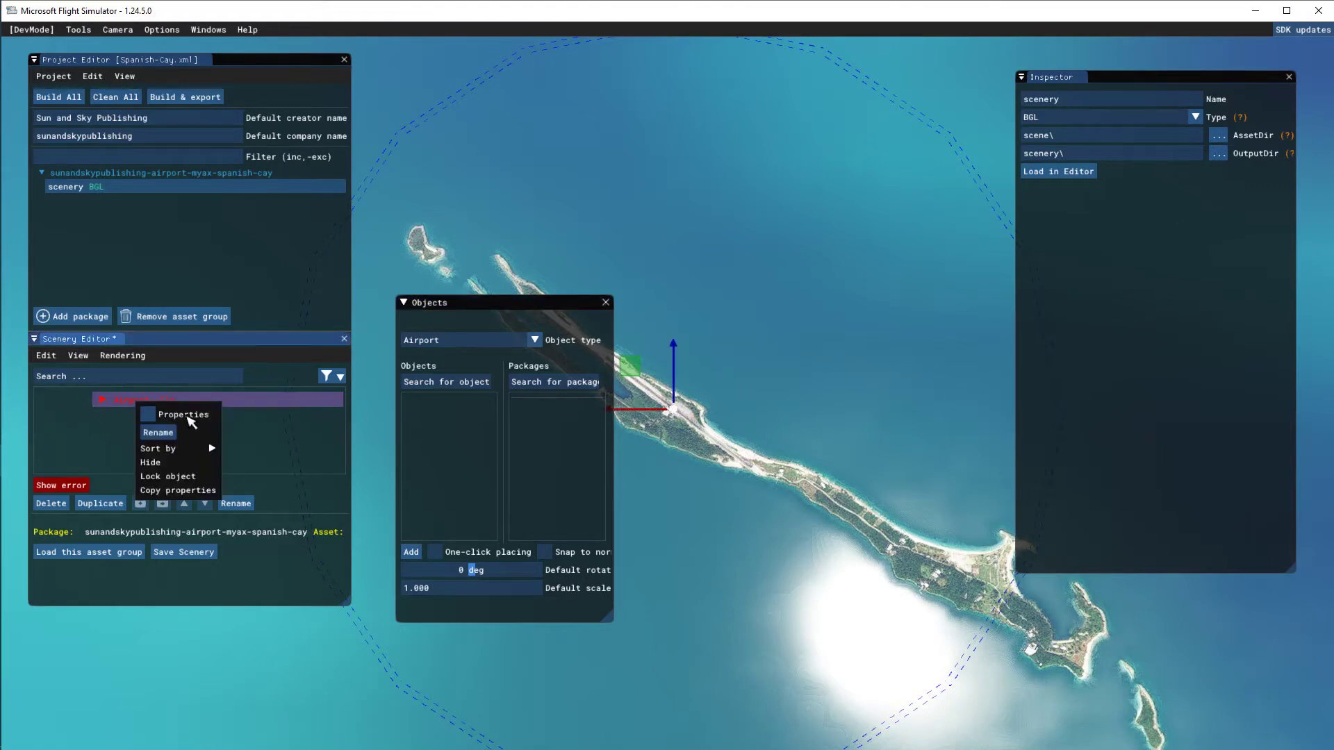
{"action": "left_click", "coordinate": [184, 415]}
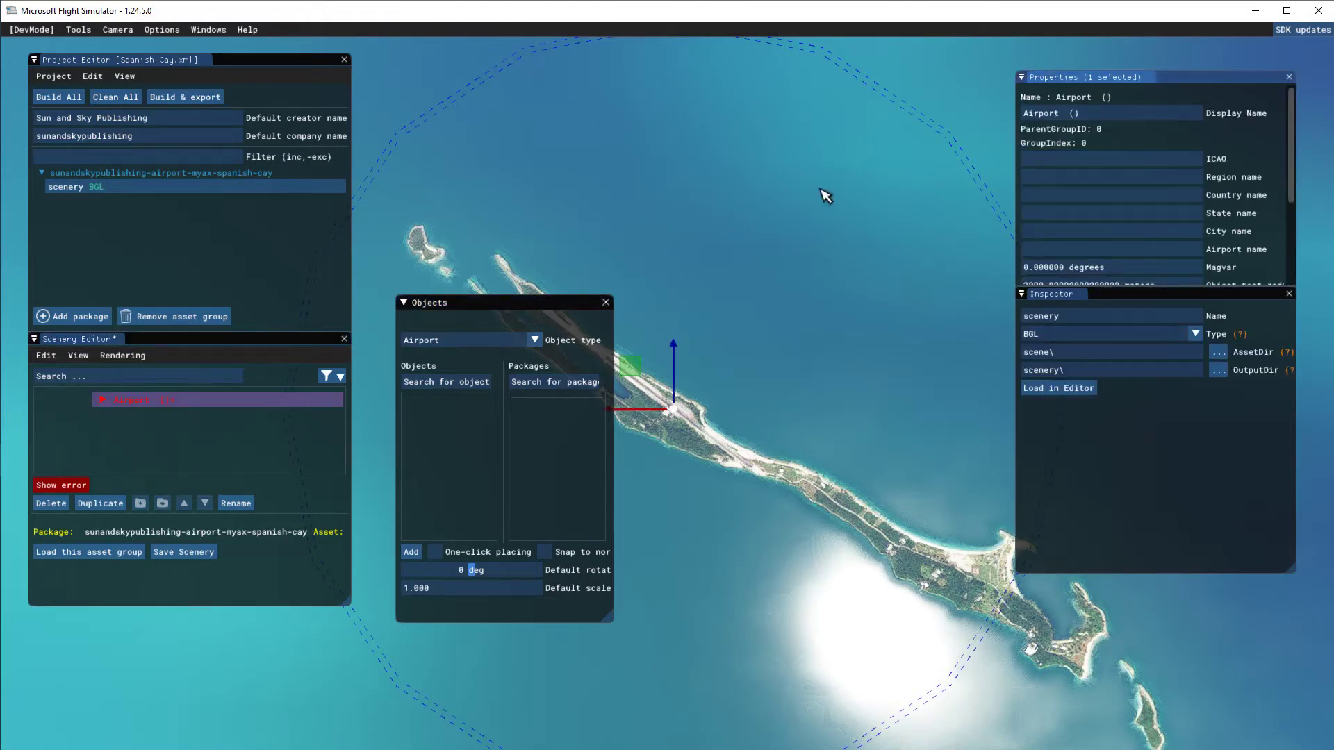
{"action": "left_click", "coordinate": [1105, 160]}
{"action": "key", "text": "Tab"}
{"action": "left_click", "coordinate": [1081, 158]}
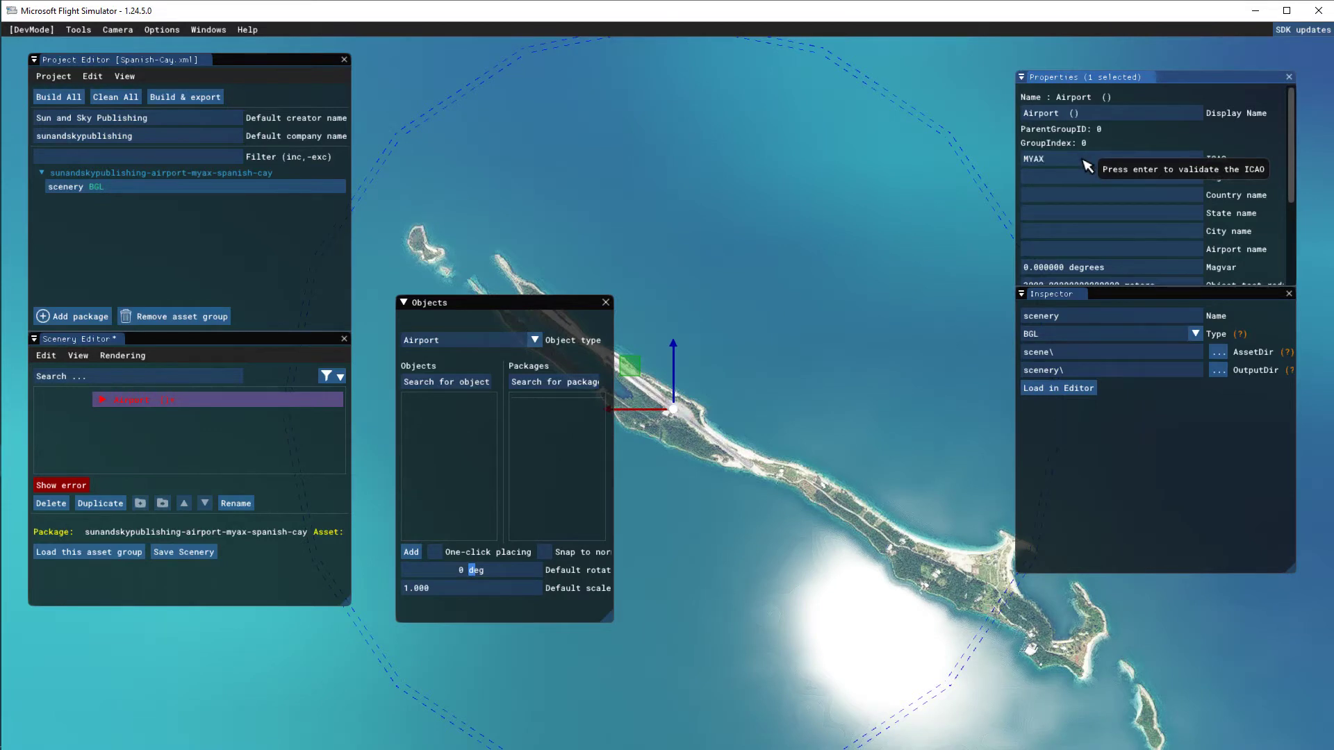
{"action": "left_click", "coordinate": [1088, 179]}
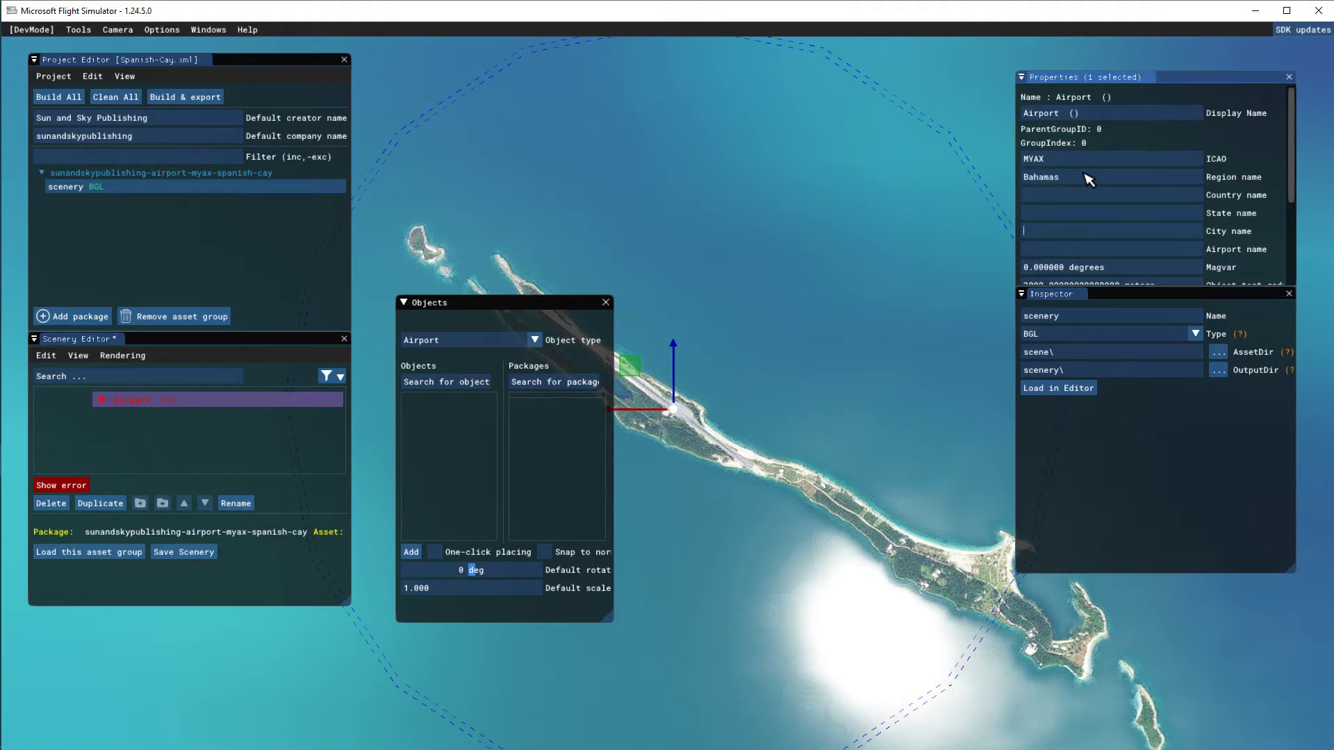
{"action": "type", "text": "Spanish Cay"}
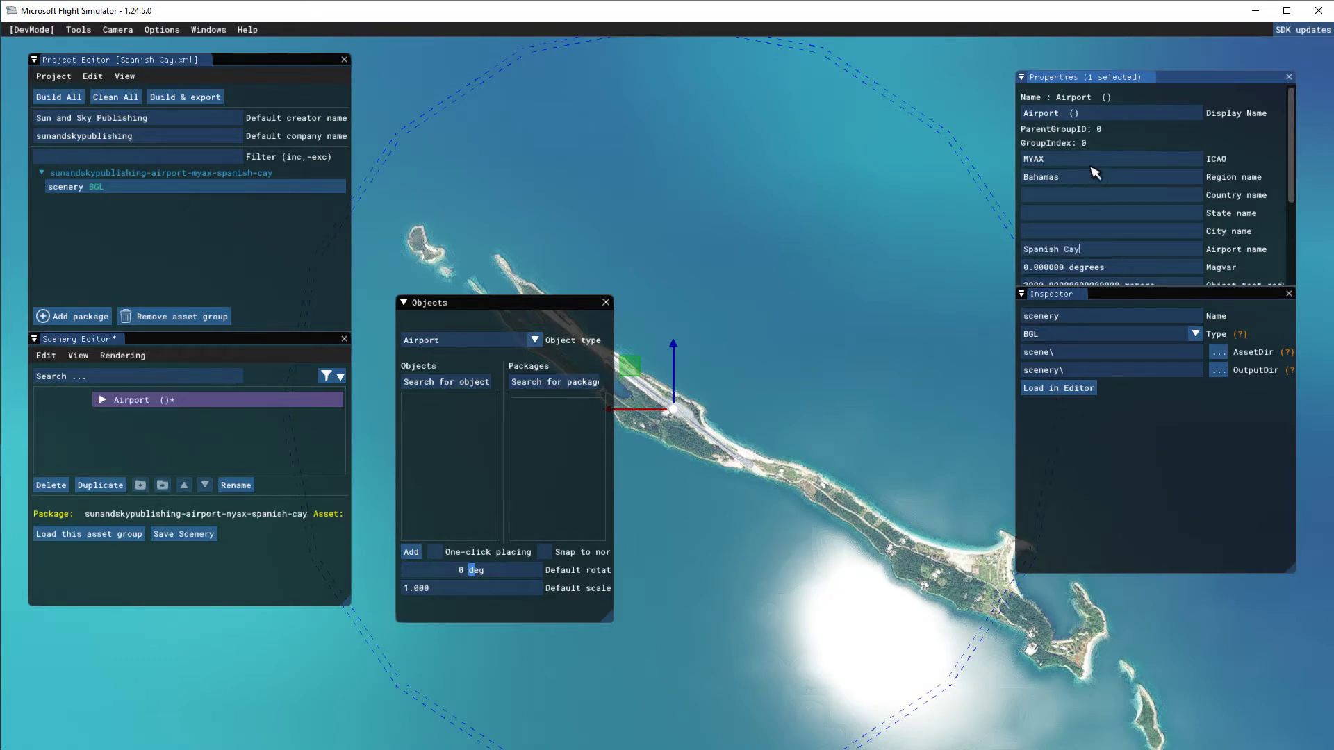
Set the airport's object test radius to 1000 meters.
{"action": "scroll", "coordinate": [1128, 221], "scroll_direction": "down", "scroll_amount": 1}
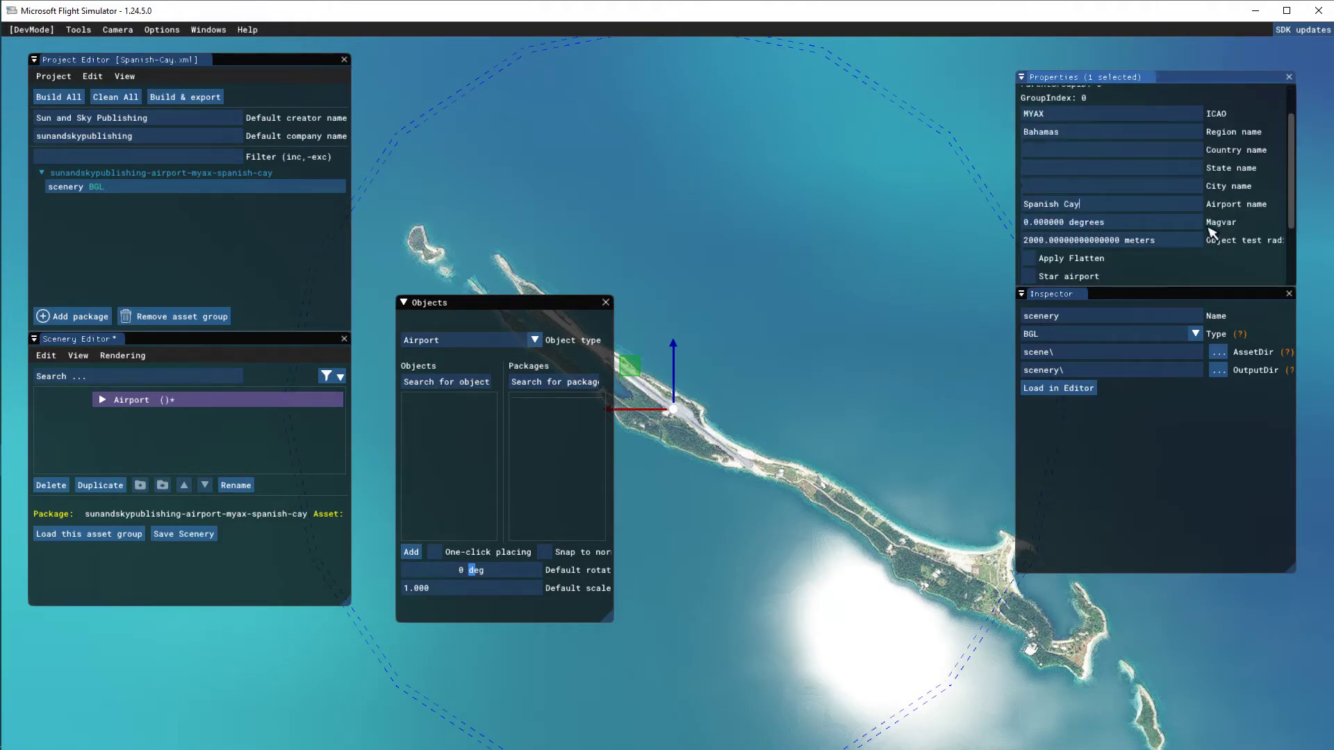
{"action": "left_click", "coordinate": [1027, 243]}
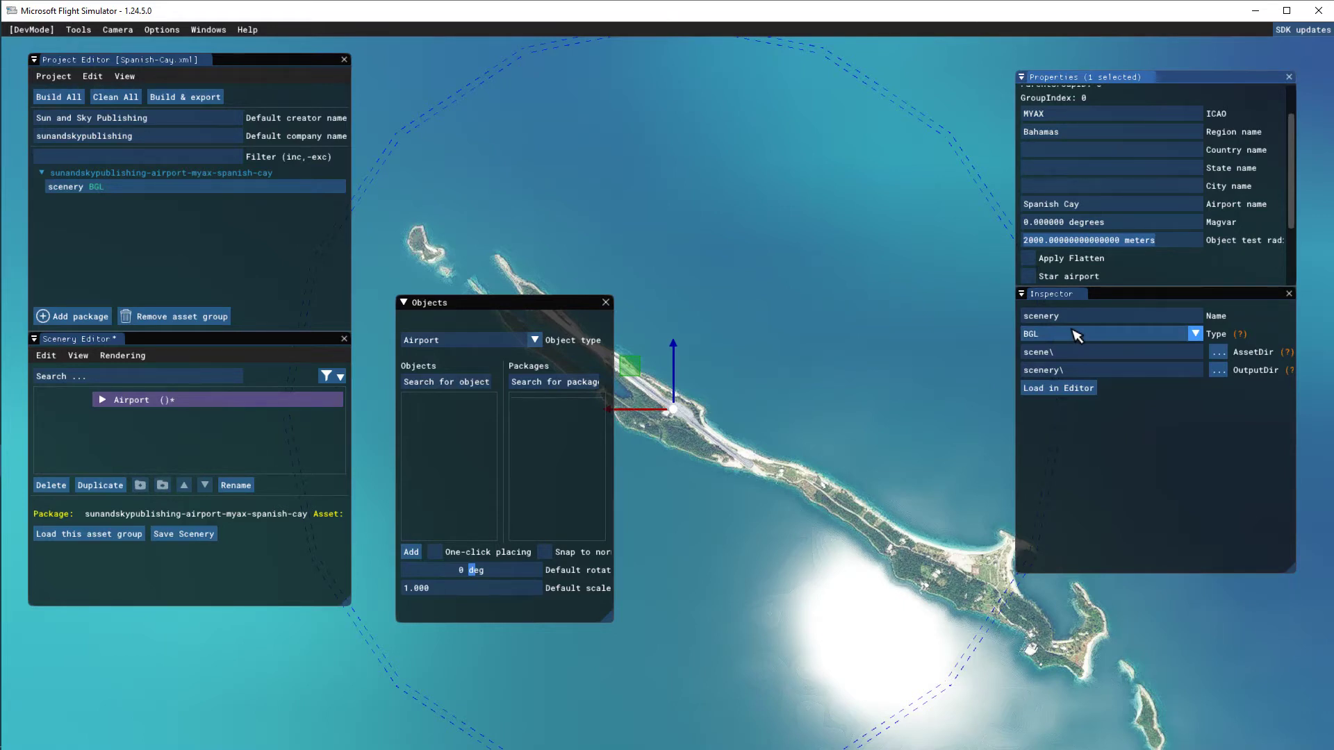
{"action": "type", "text": "1000"}
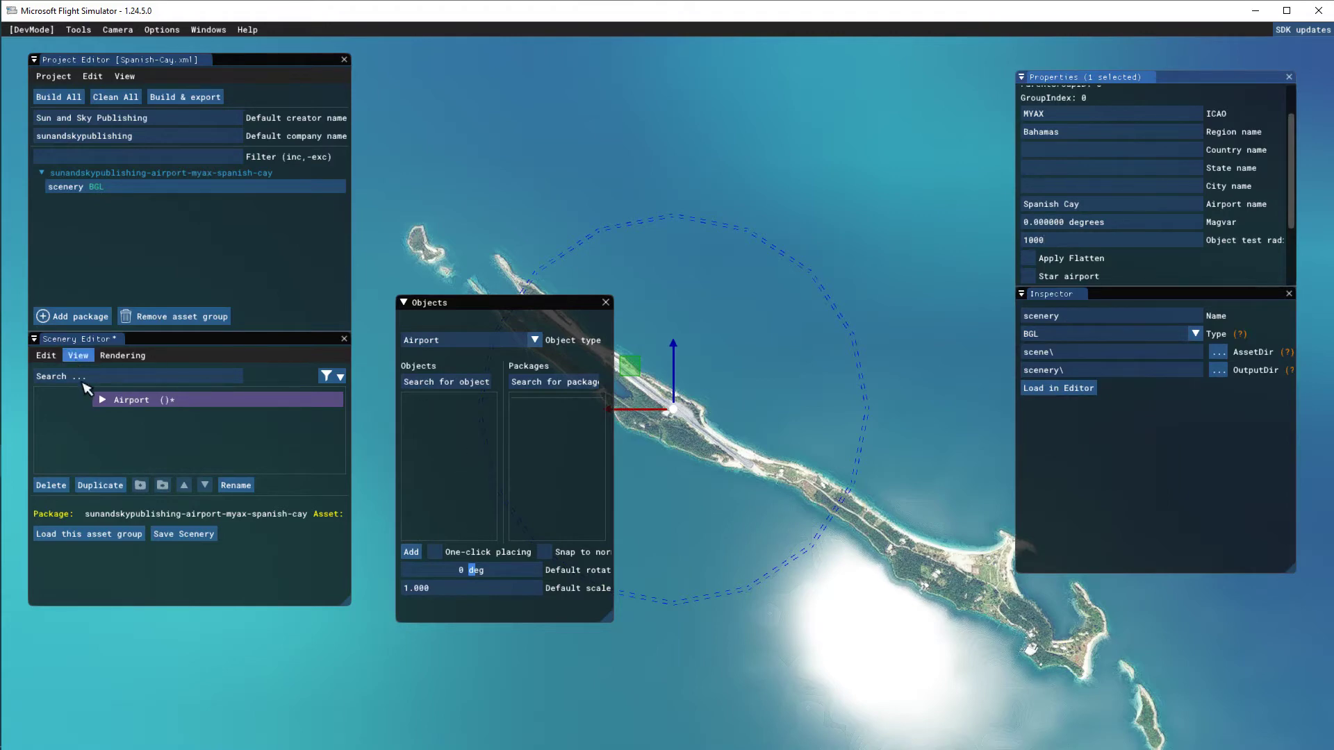
Save the scenery as spanishcay in the scene folder of the Spanish-Cay project under Documents\MyFSProjects.
{"action": "left_click", "coordinate": [182, 536]}
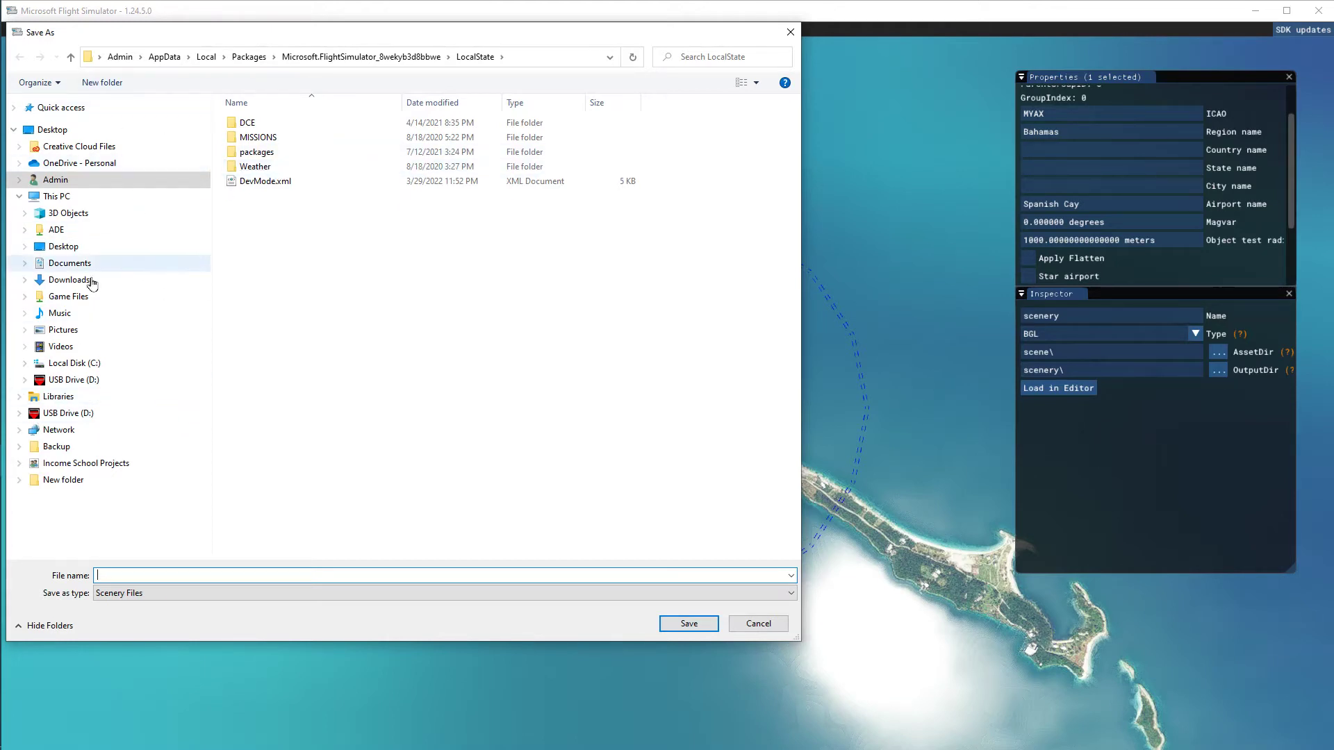
{"action": "left_click", "coordinate": [83, 364]}
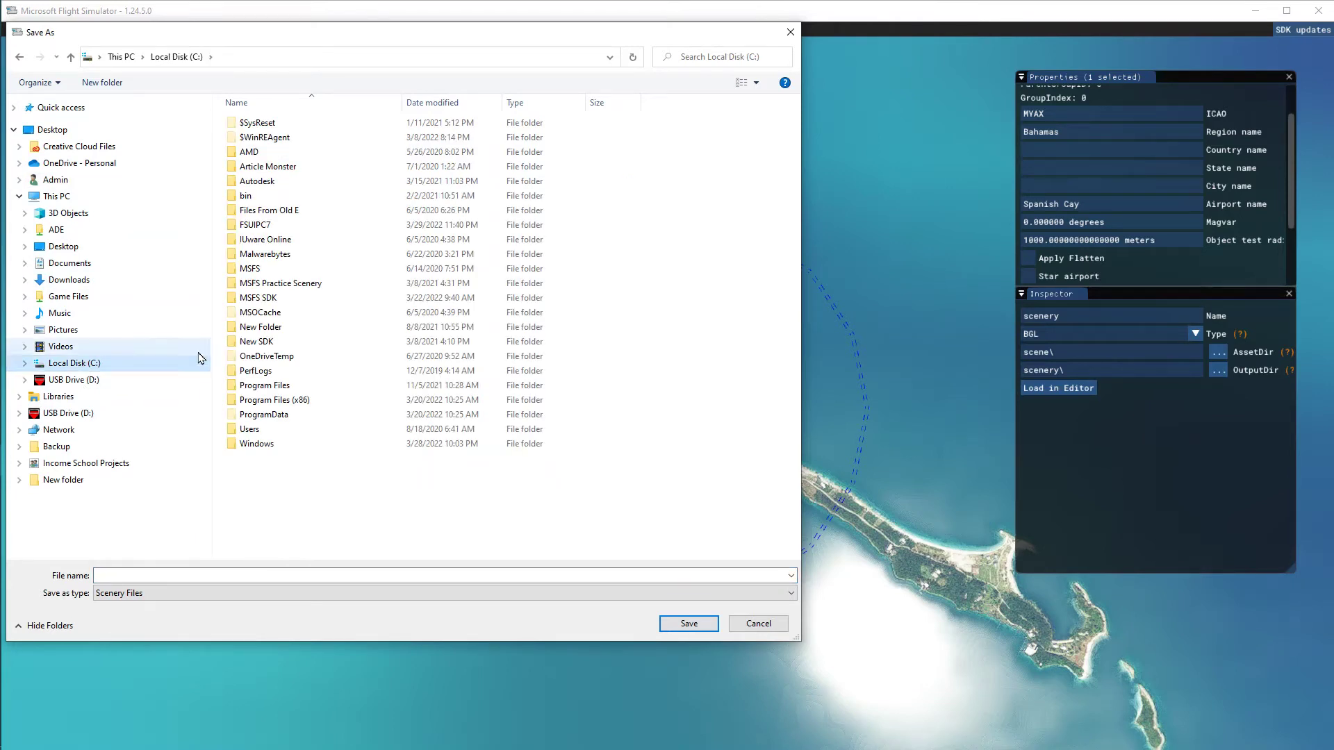
{"action": "left_click", "coordinate": [298, 358]}
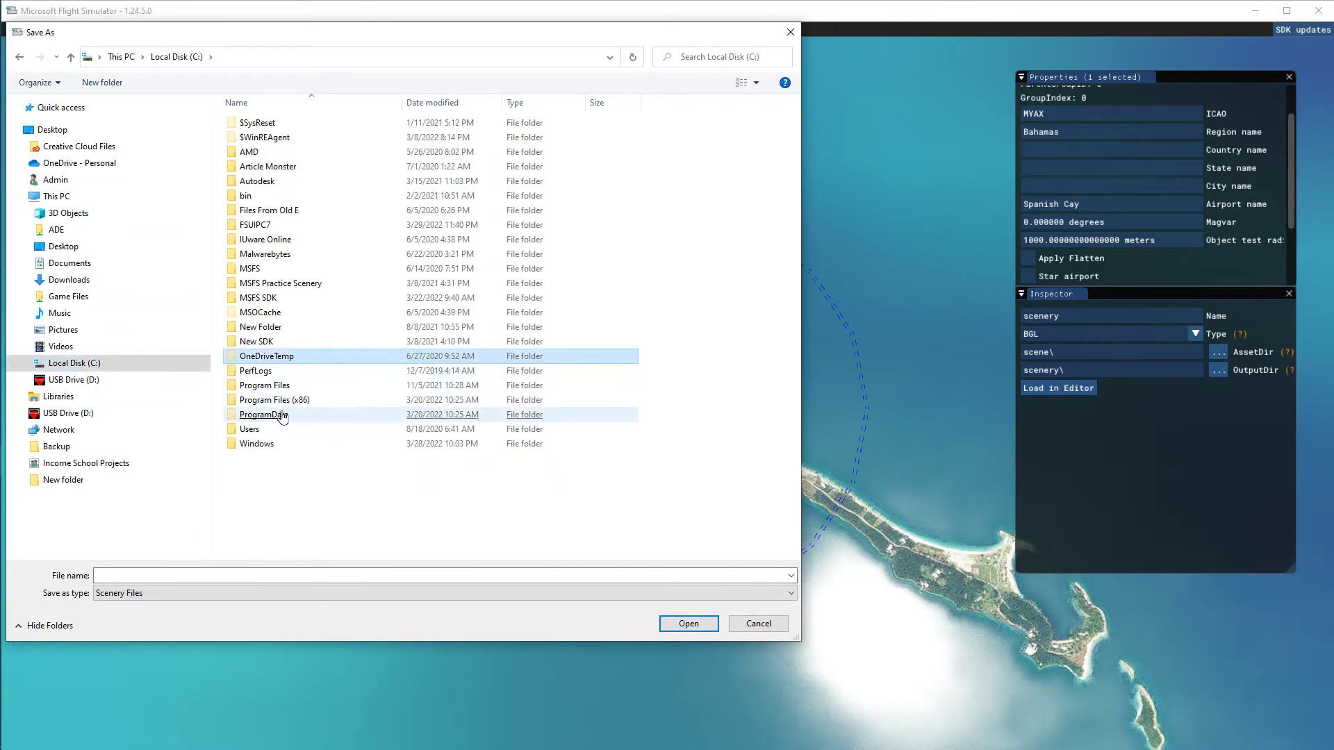
{"action": "left_click", "coordinate": [70, 269]}
{"action": "left_click", "coordinate": [669, 220]}
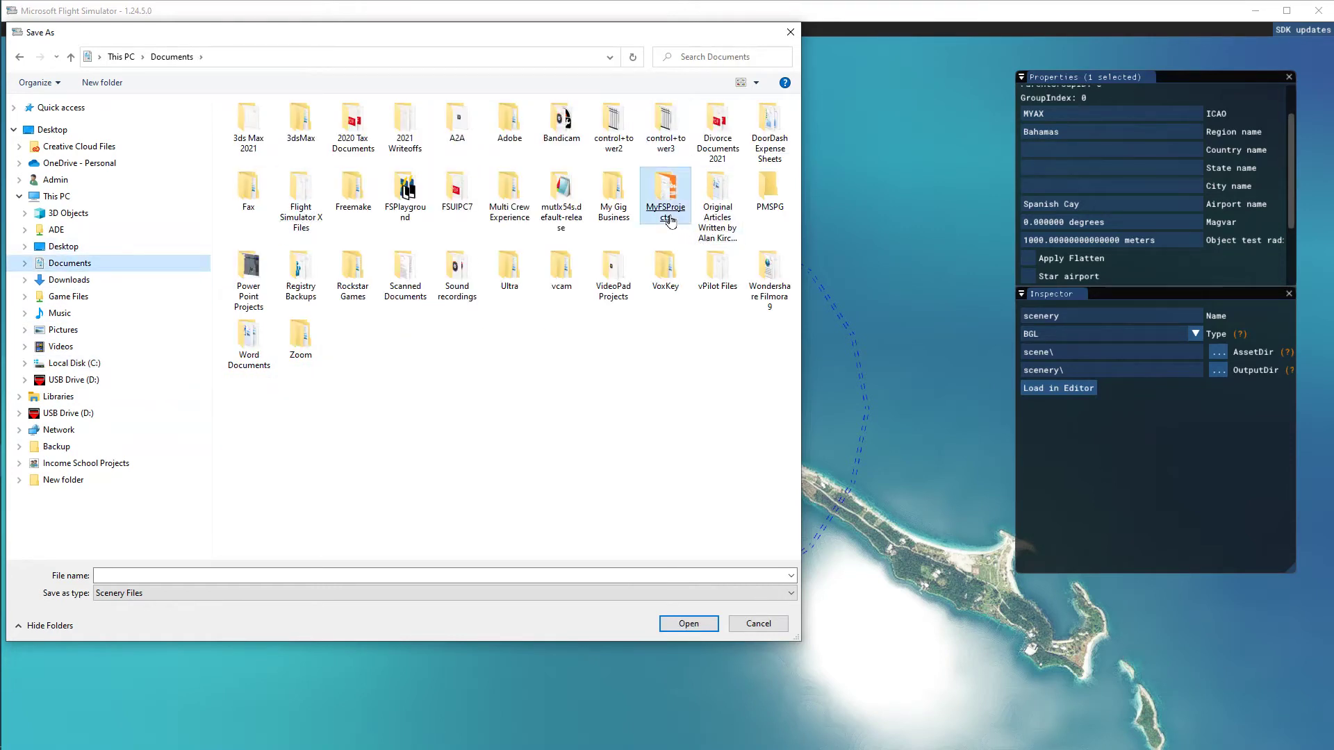
{"action": "double_click", "coordinate": [669, 219]}
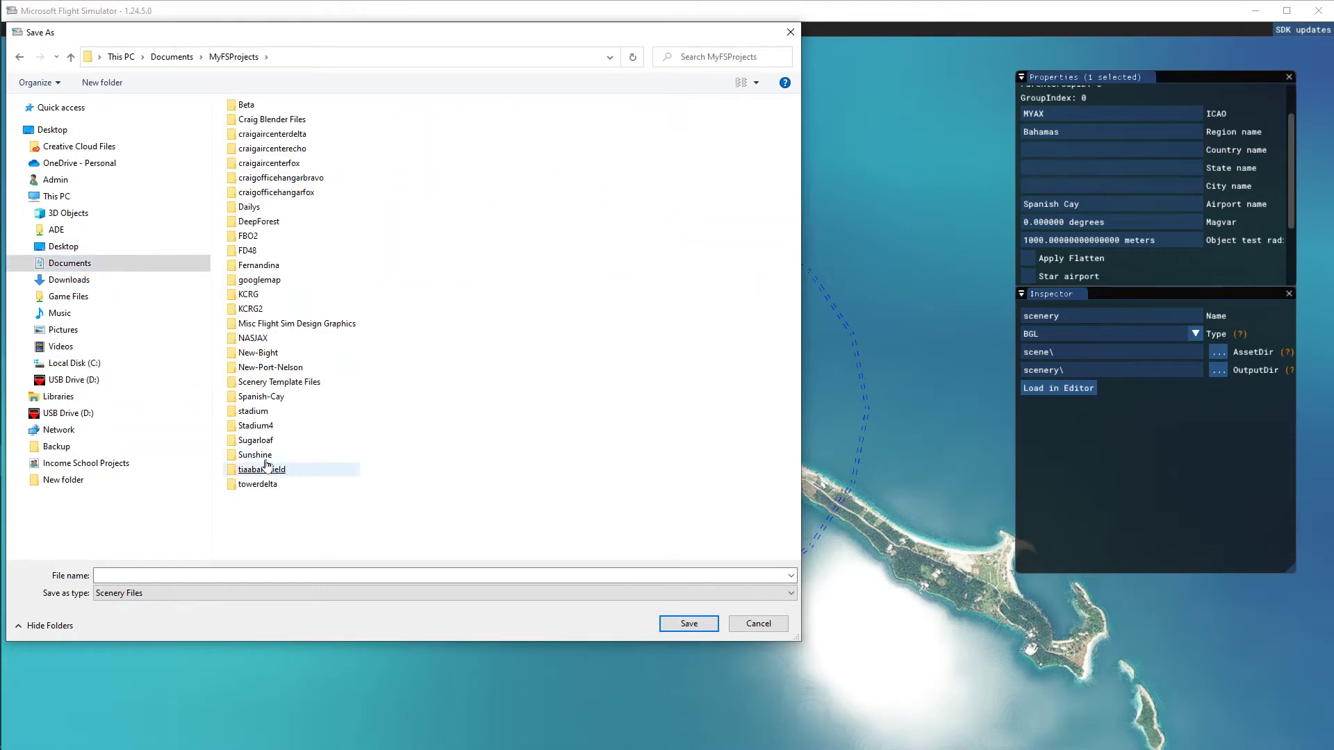
{"action": "double_click", "coordinate": [262, 396]}
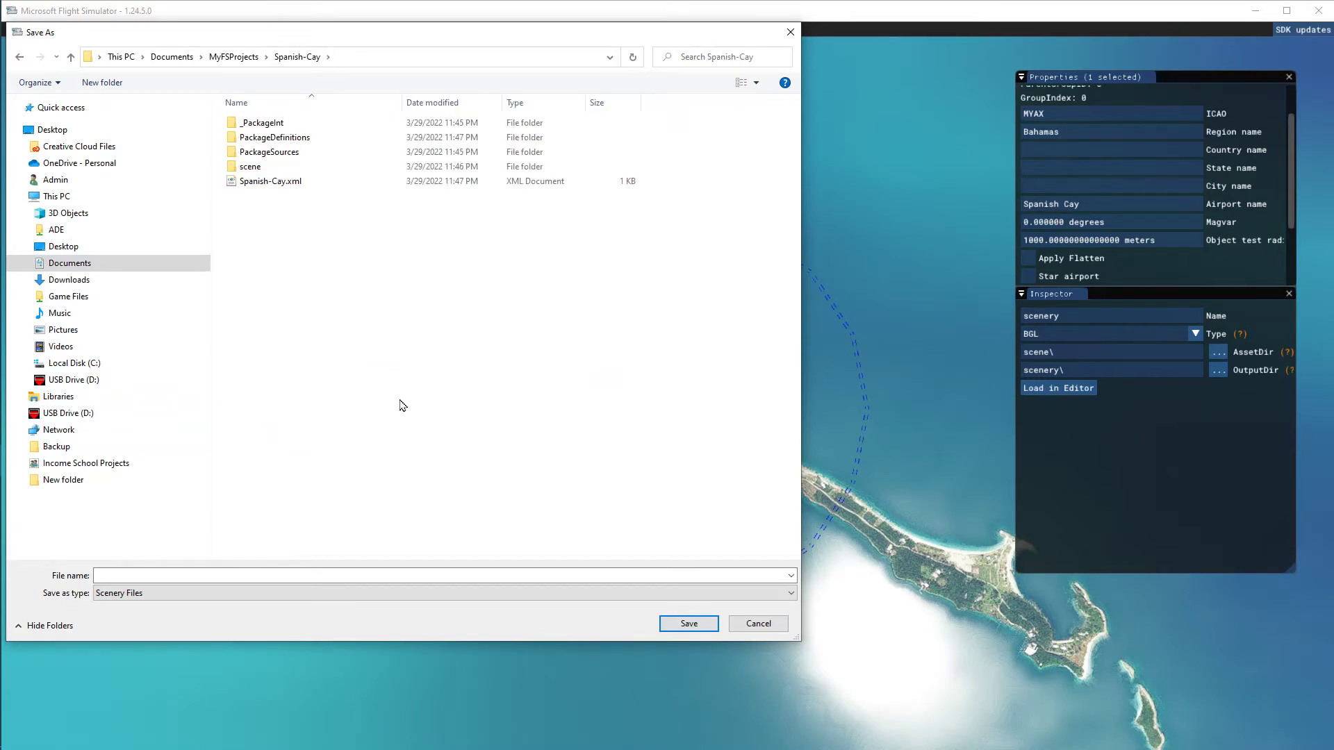
{"action": "left_click", "coordinate": [251, 167]}
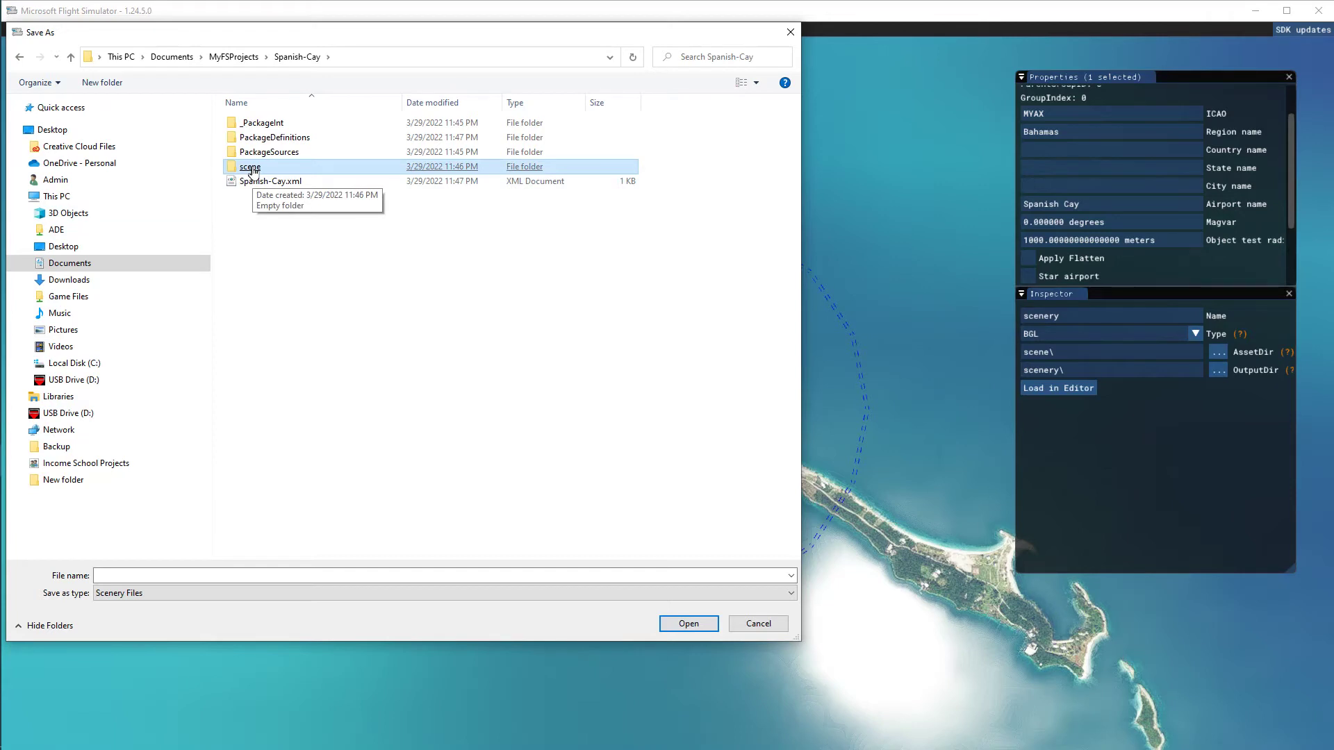
{"action": "double_click", "coordinate": [252, 169]}
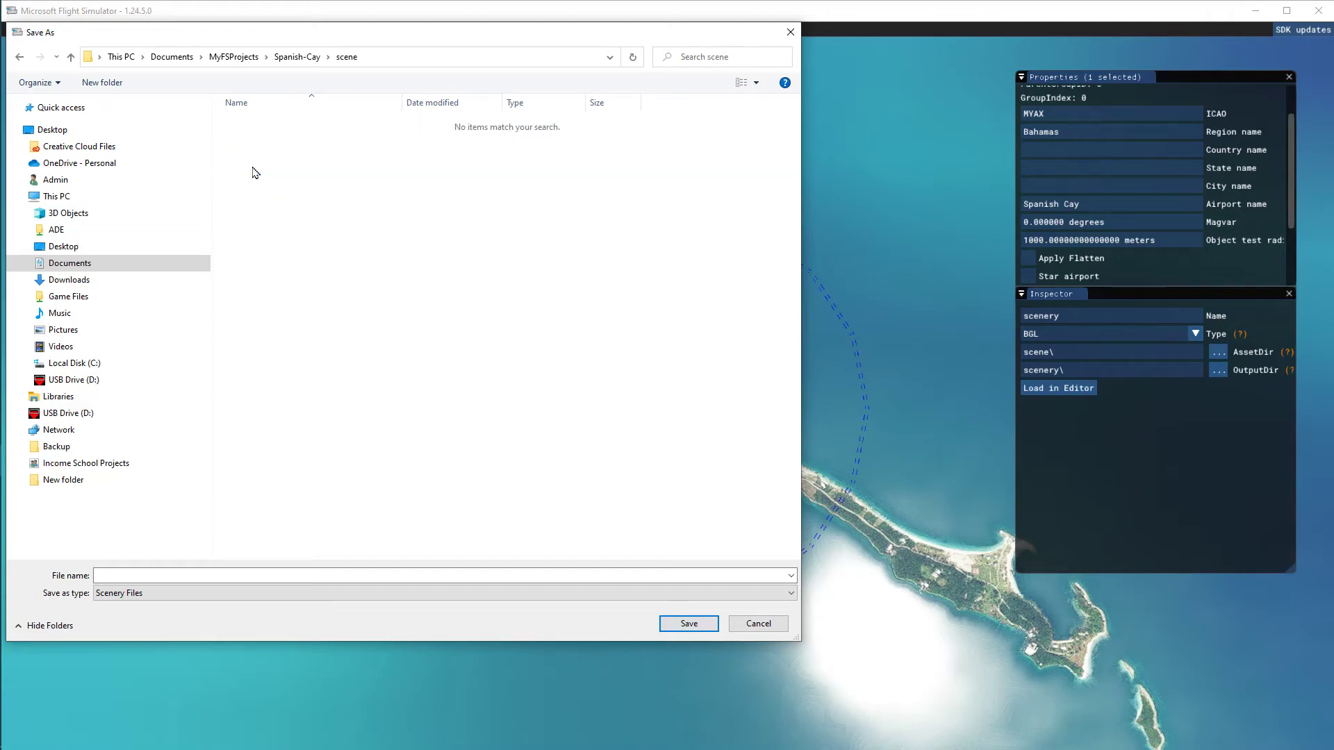
{"action": "left_click", "coordinate": [112, 577]}
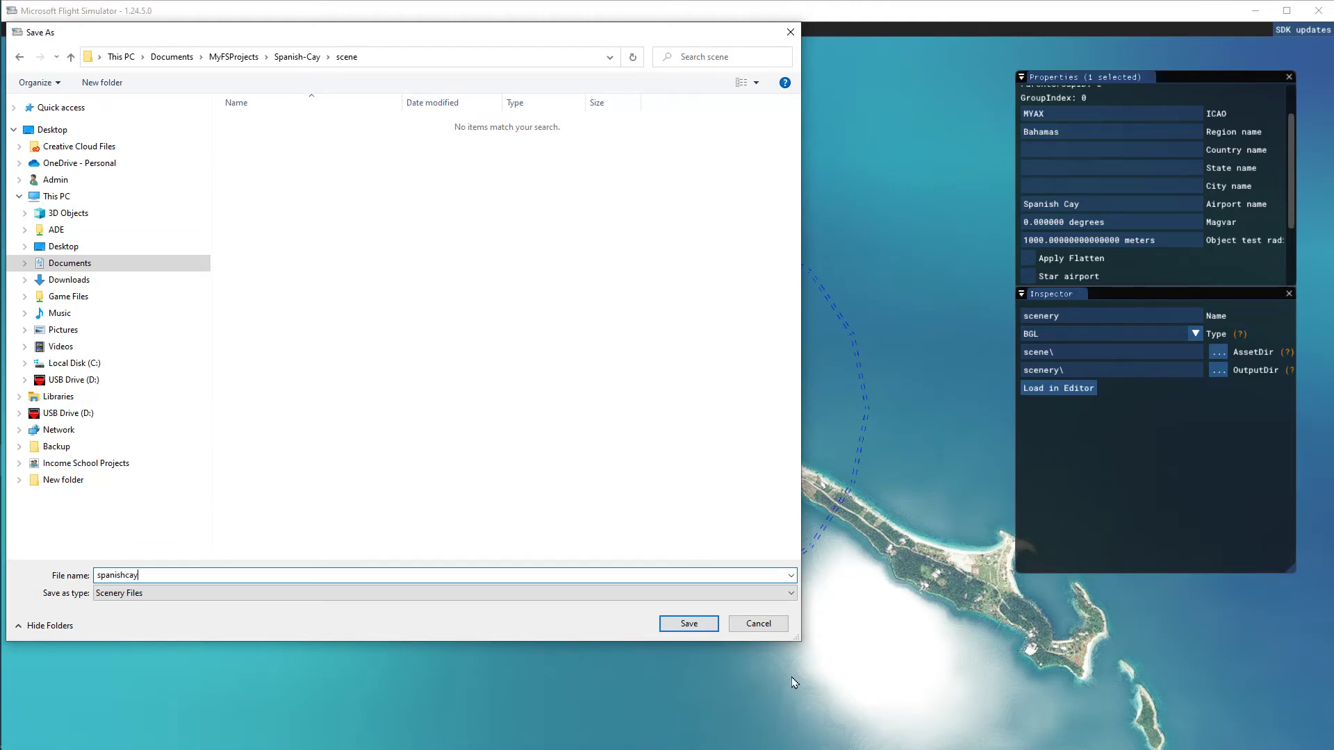
{"action": "left_click", "coordinate": [702, 629]}
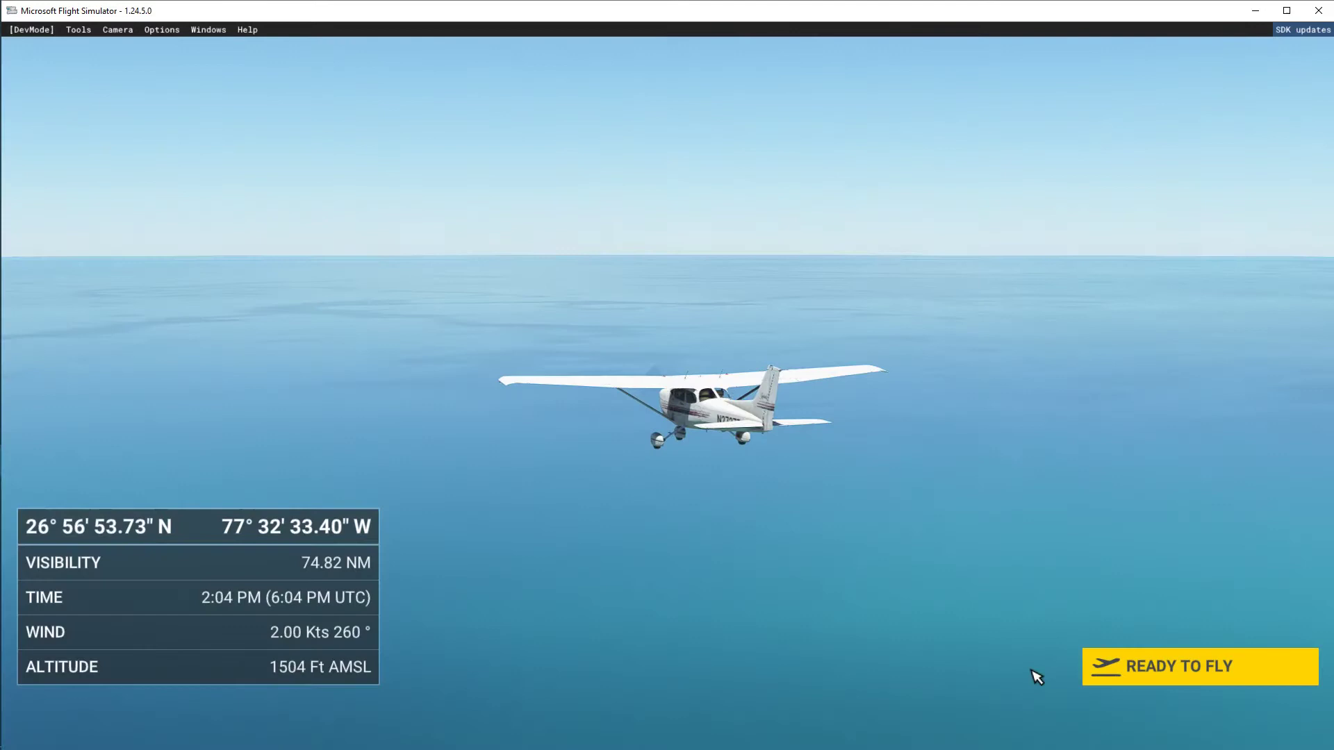
Pause the simulation and start the flight from the ready-to-fly screen.
{"action": "left_click", "coordinate": [155, 29]}
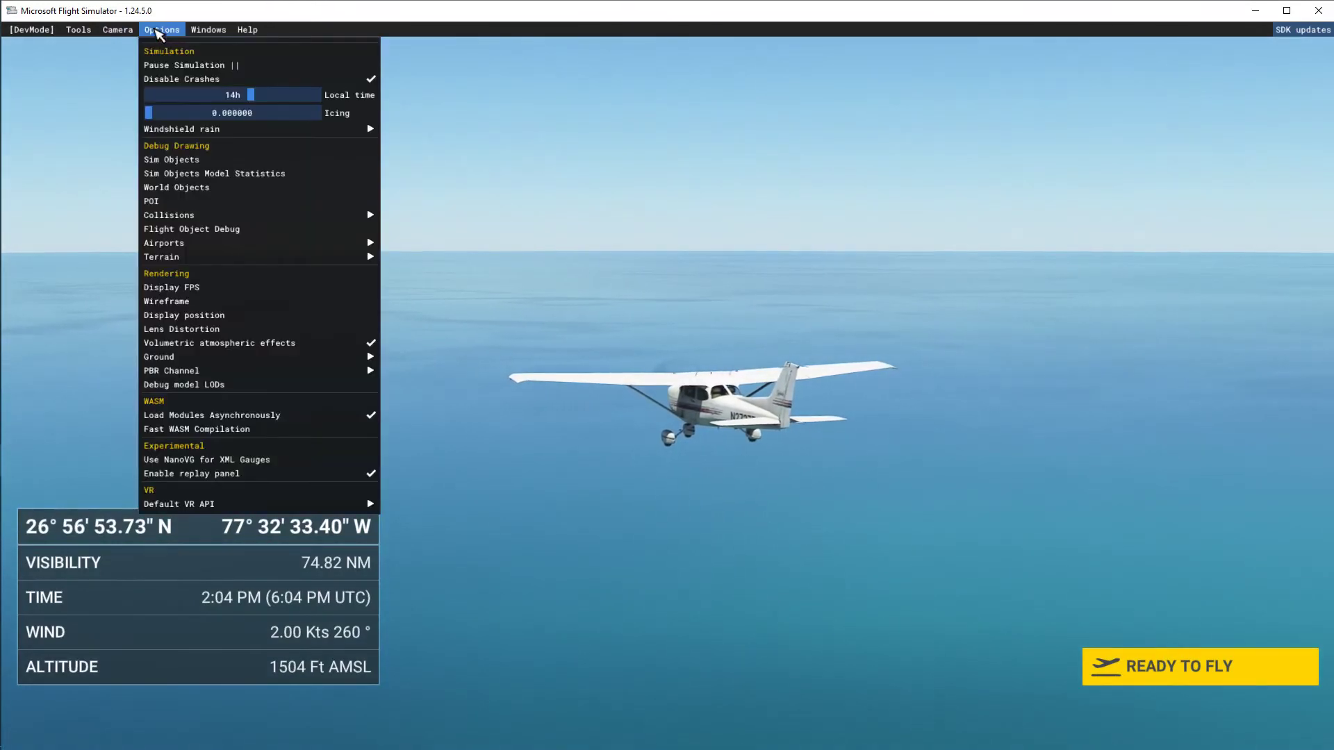
{"action": "left_click", "coordinate": [170, 66]}
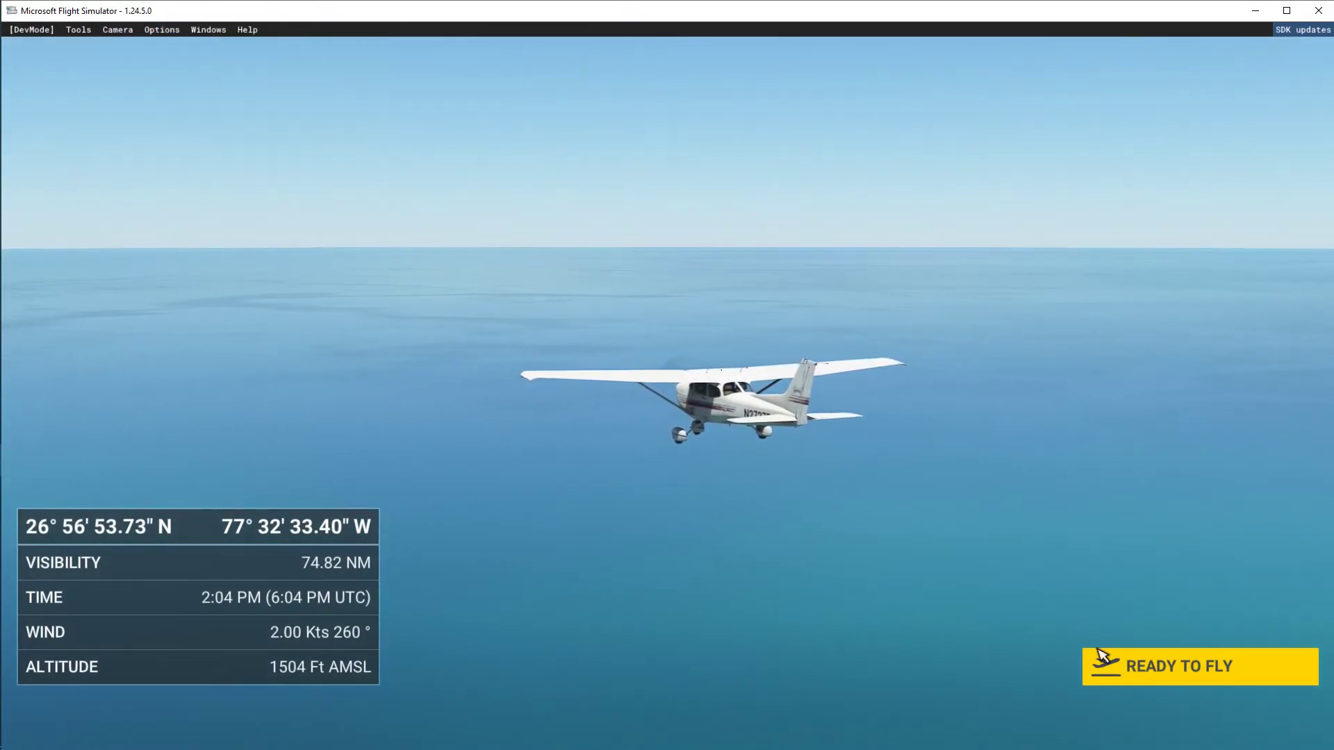
{"action": "left_click", "coordinate": [1145, 671]}
Switch to the showcase drone camera and set its drone speed to 125.
{"action": "left_click", "coordinate": [517, 91]}
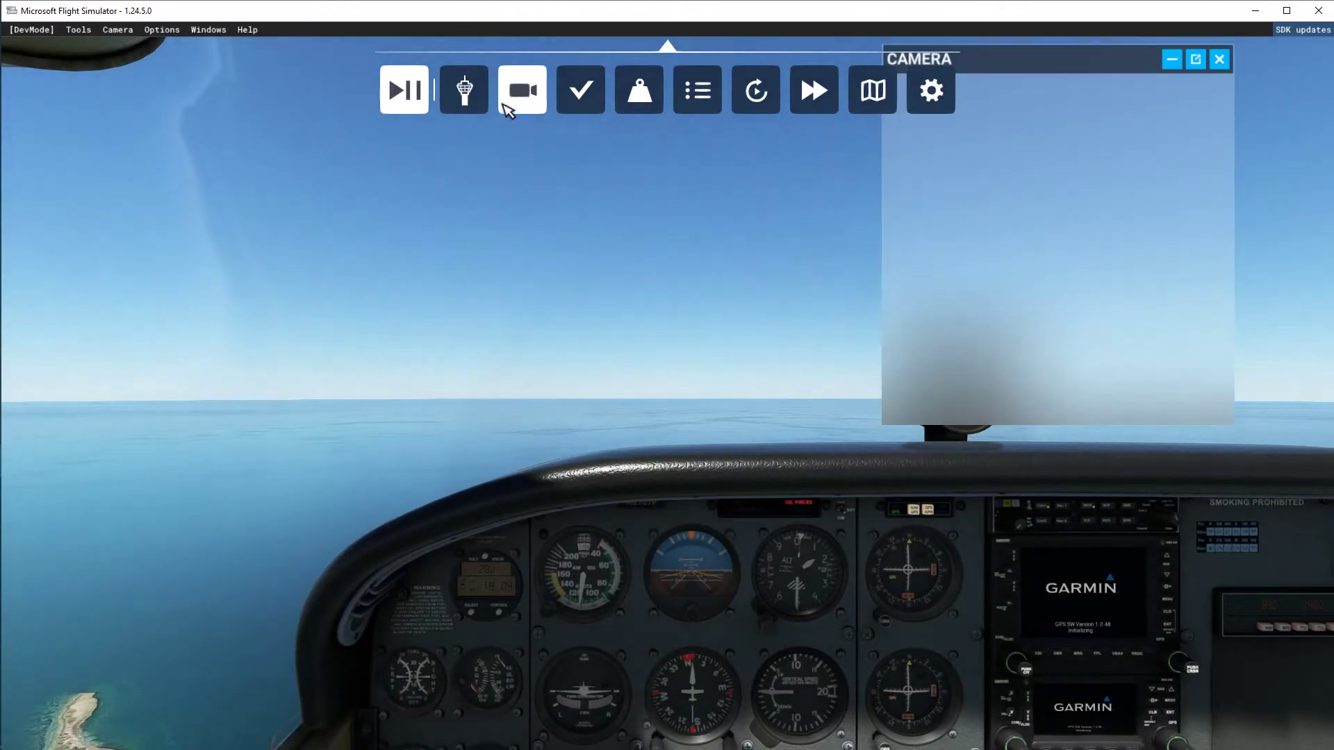
{"action": "left_click", "coordinate": [1159, 85]}
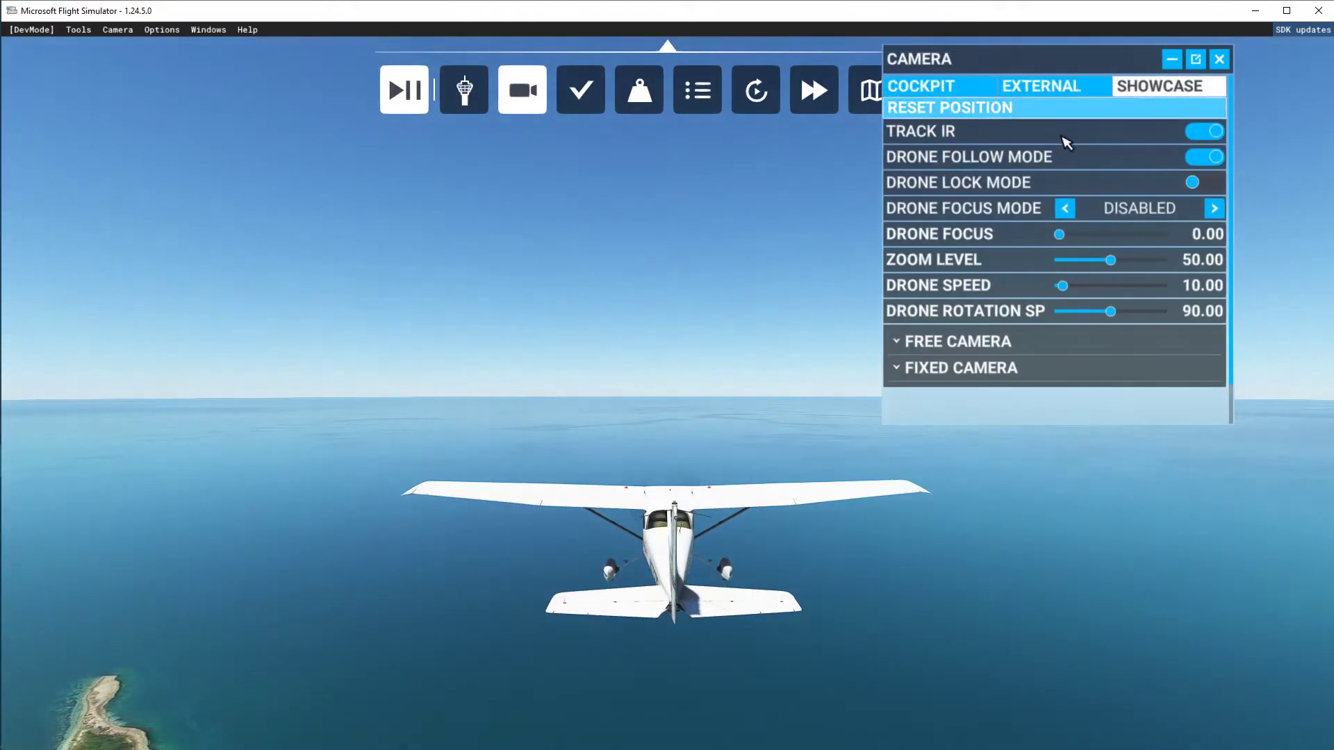
{"action": "left_click_drag", "start_coordinate": [1061, 288], "coordinate": [1111, 287]}
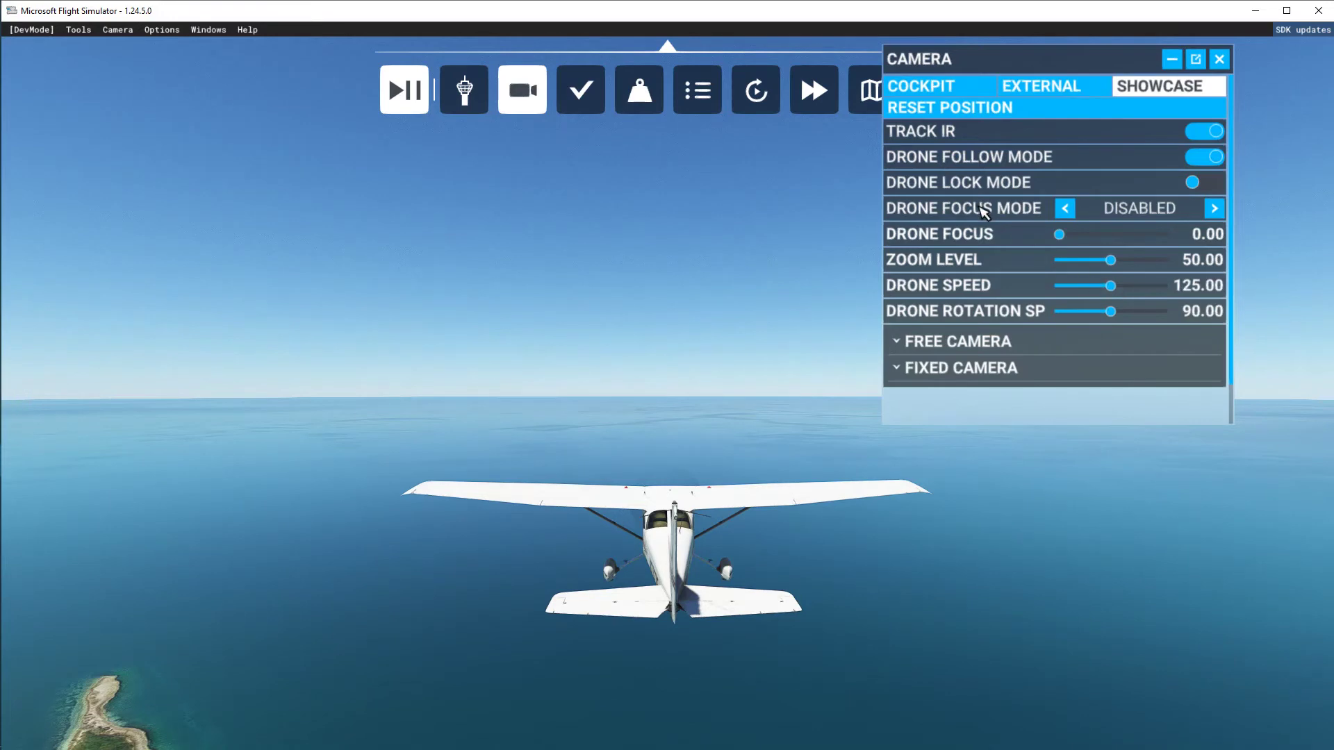
Fly the drone camera over the island's runway and down to the ground equipment at the seaward edge of the apron.
{"action": "key", "text": "r"}
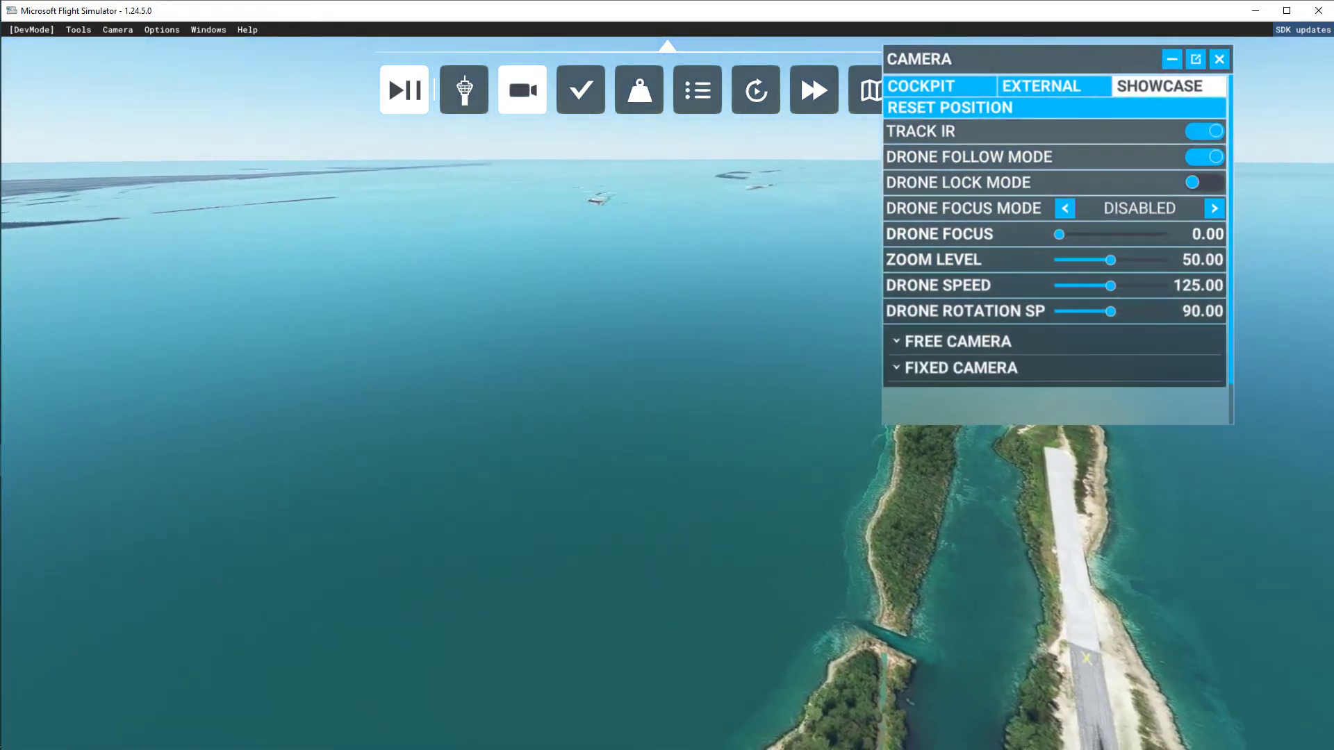
{"action": "key", "text": "s"}
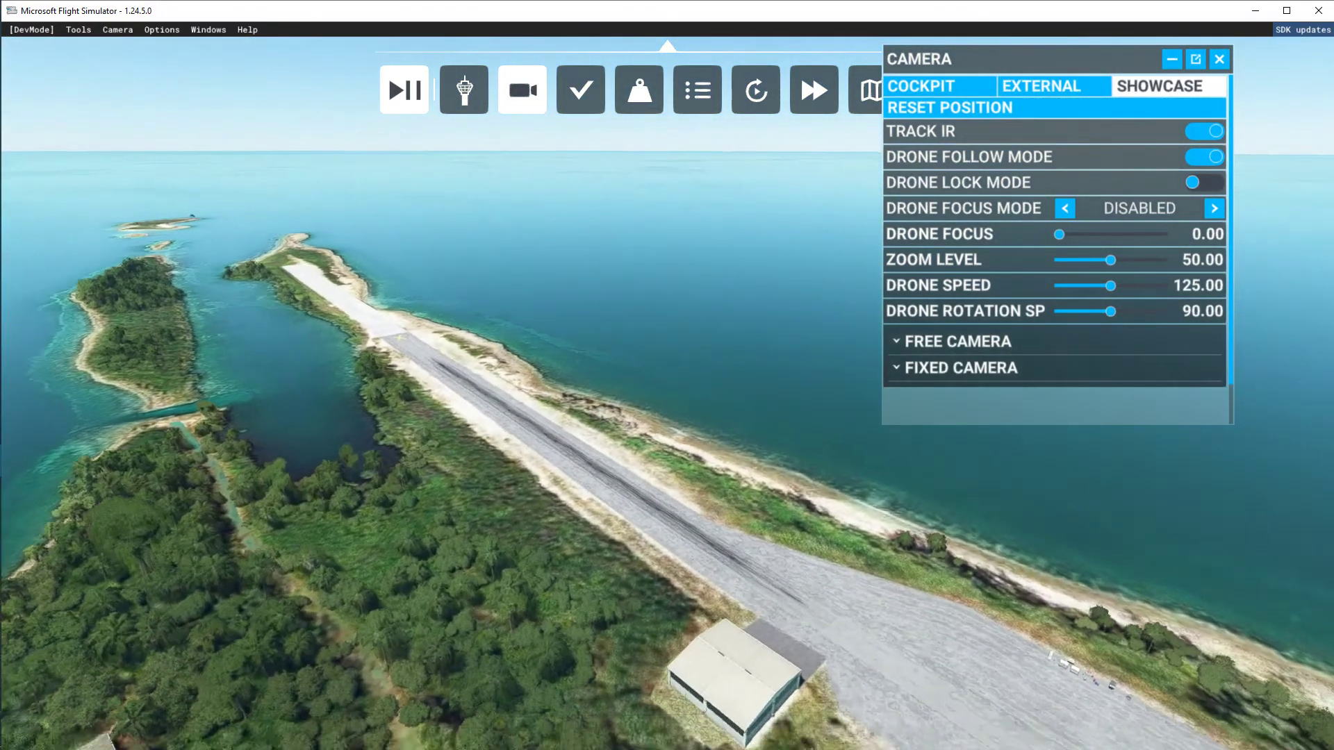
{"action": "key", "text": "KP_6"}
{"action": "key", "text": "w"}
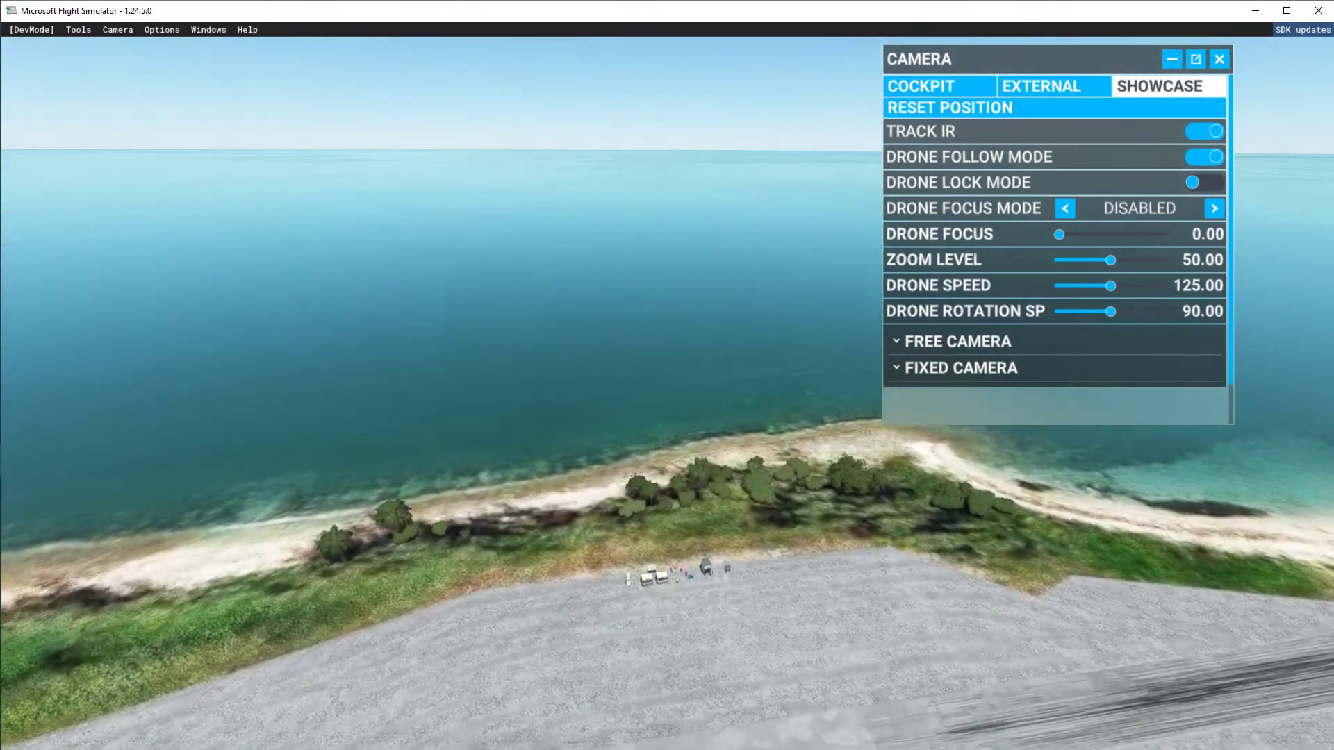
{"action": "key", "text": "w"}
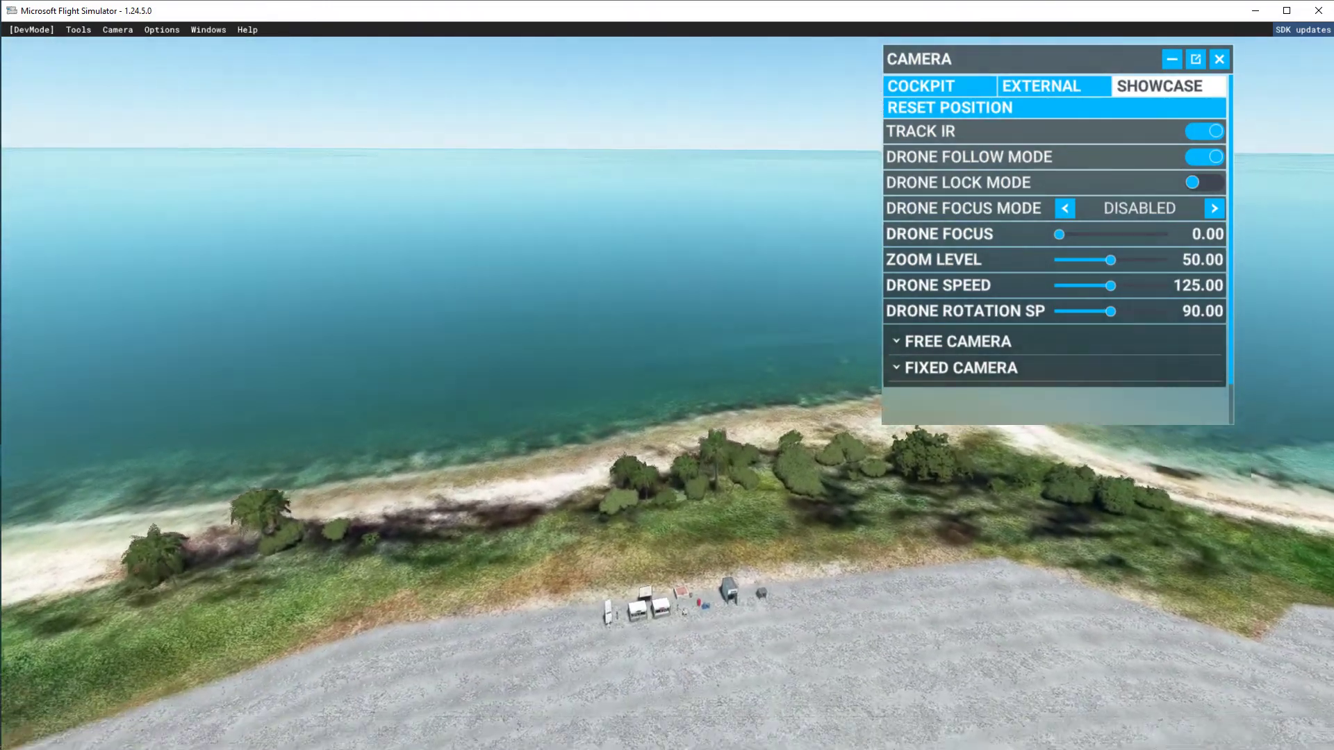
{"action": "key", "text": "f"}
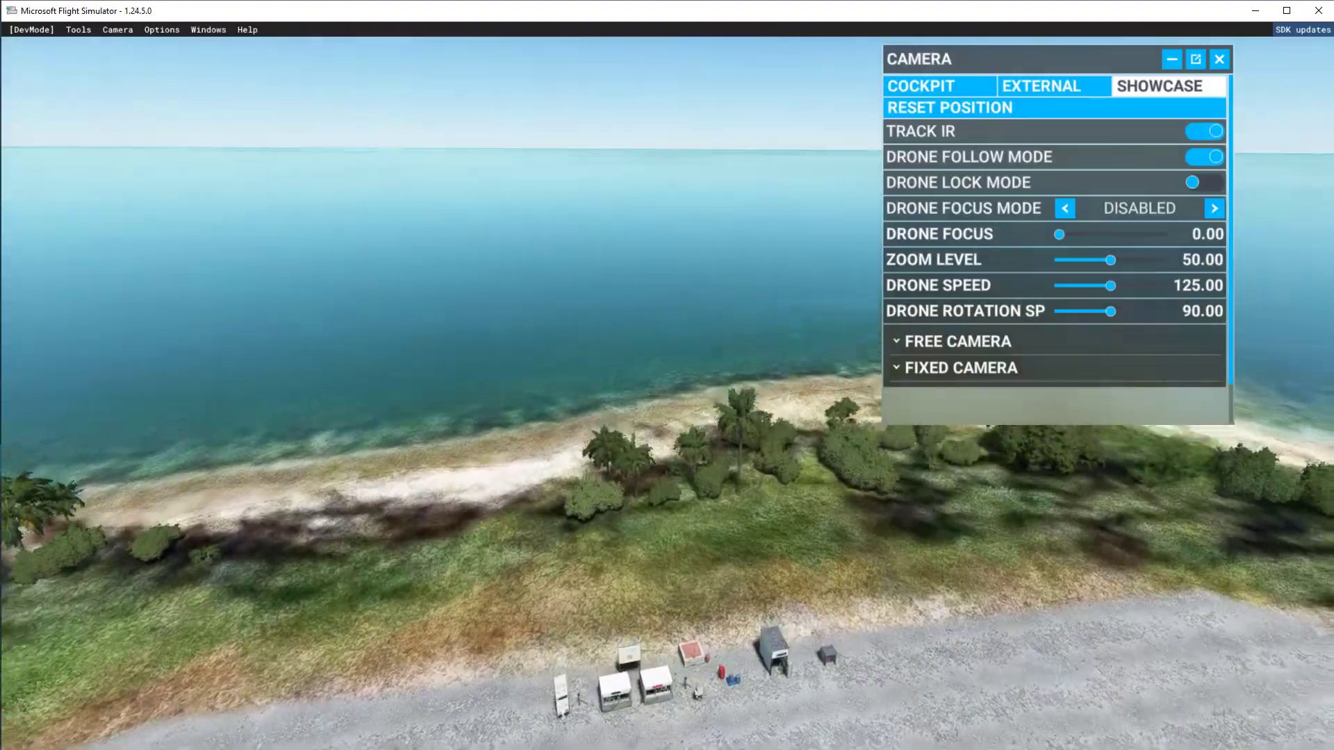
{"action": "key", "text": "f"}
{"action": "key", "text": "w"}
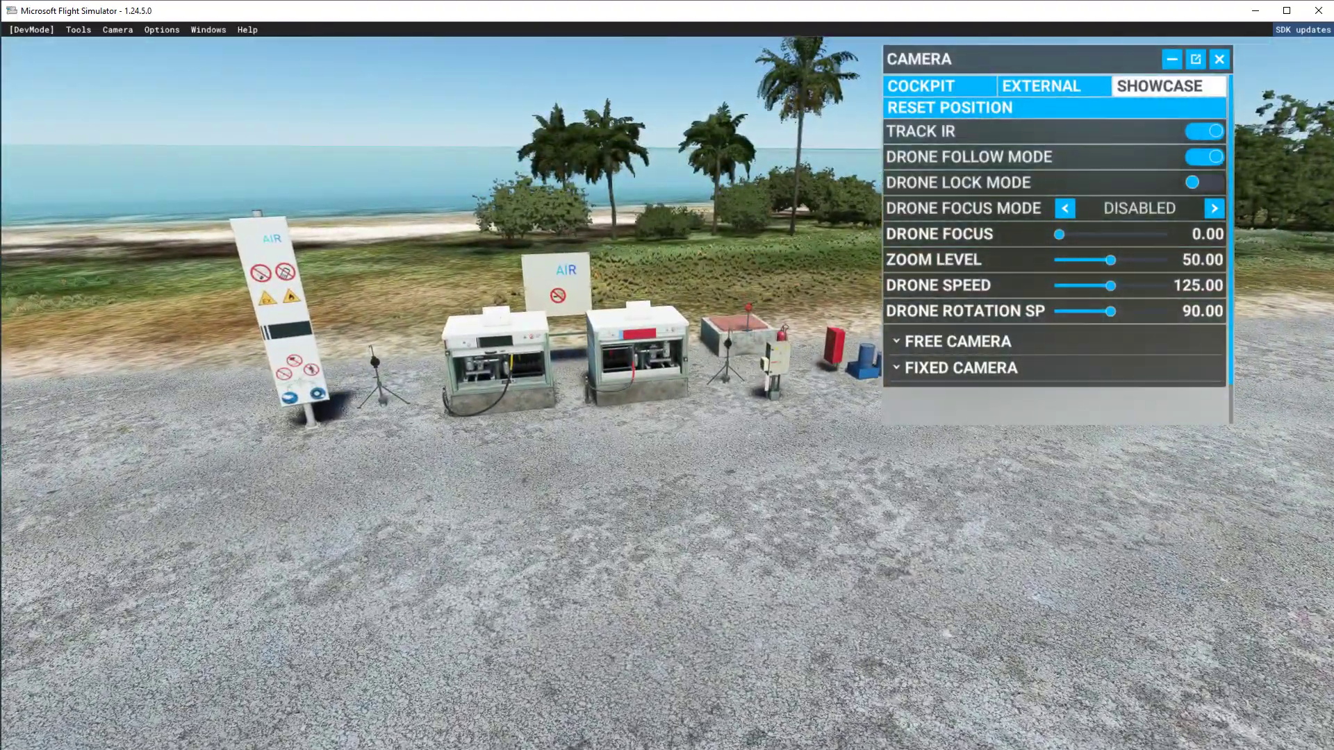
Examine the row of signs, air units, barrels and other service equipment on the apron up close.
{"action": "key", "text": "d"}
{"action": "key", "text": "a"}
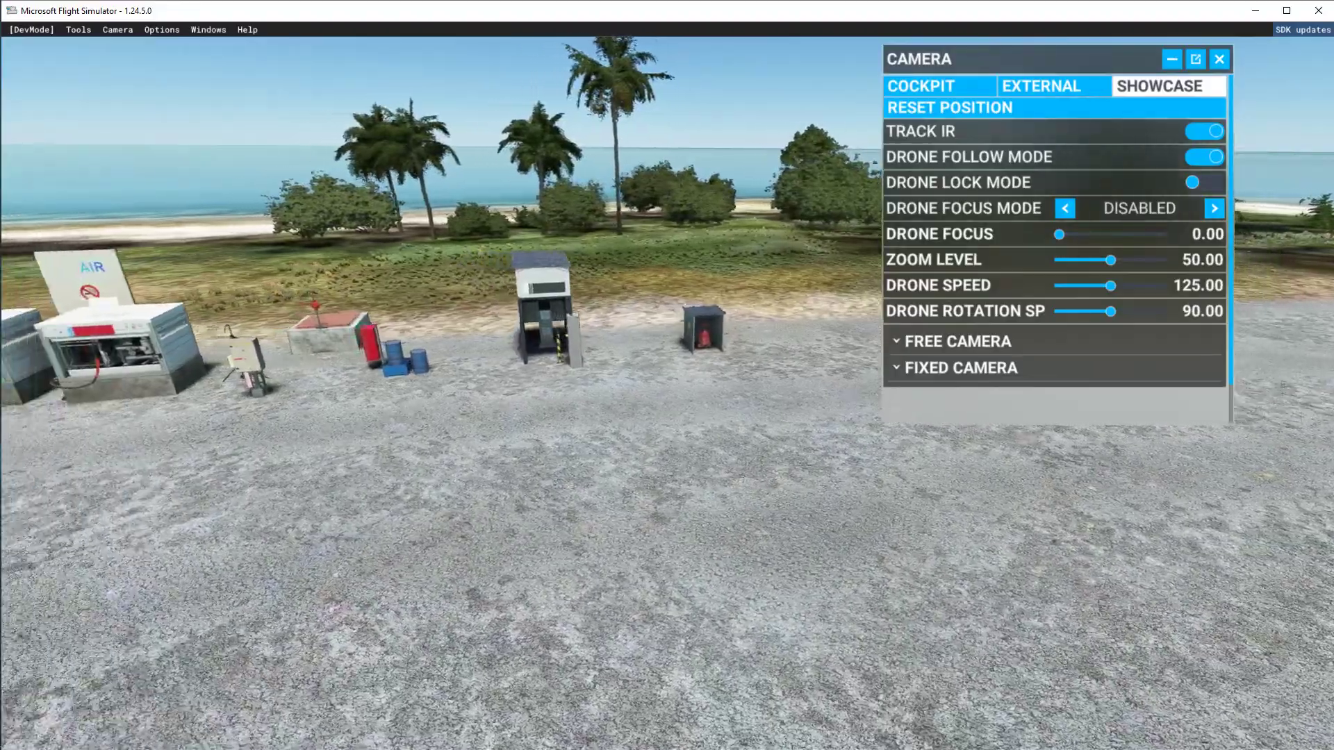
{"action": "key", "text": "a"}
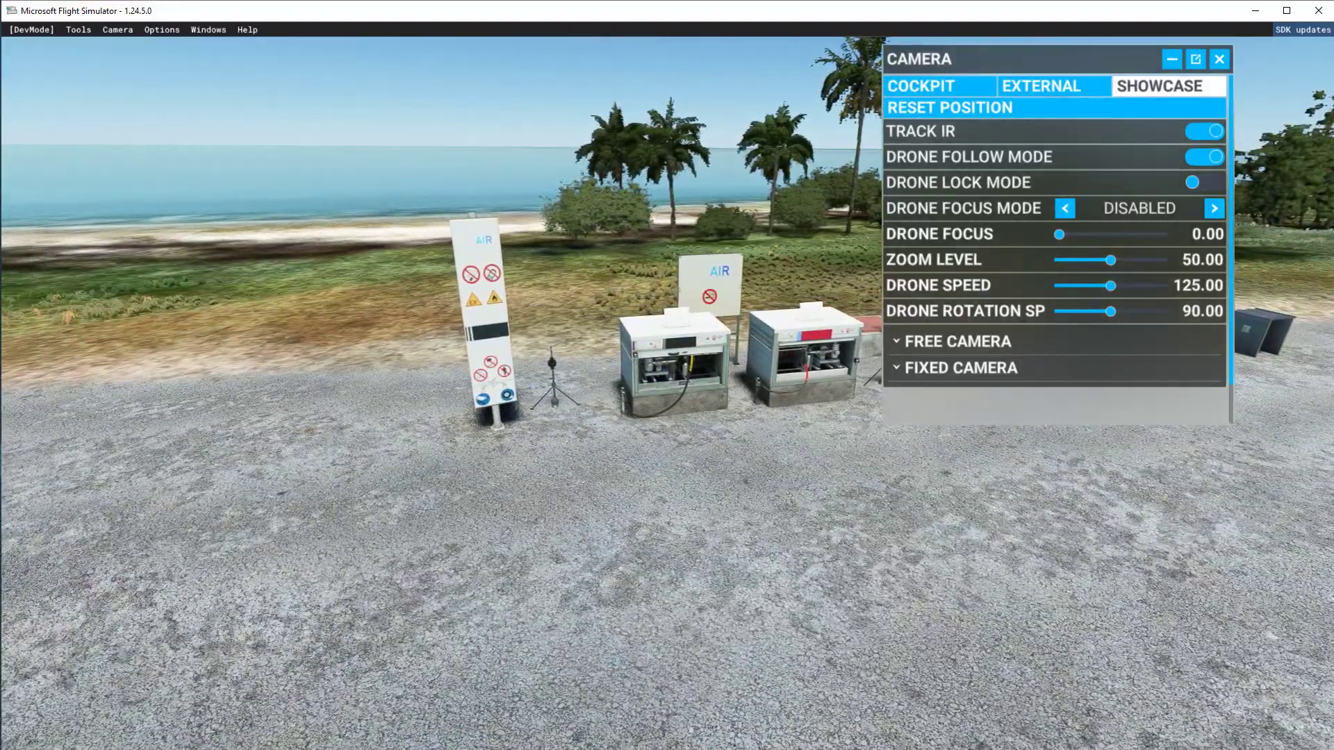
{"action": "key", "text": "d"}
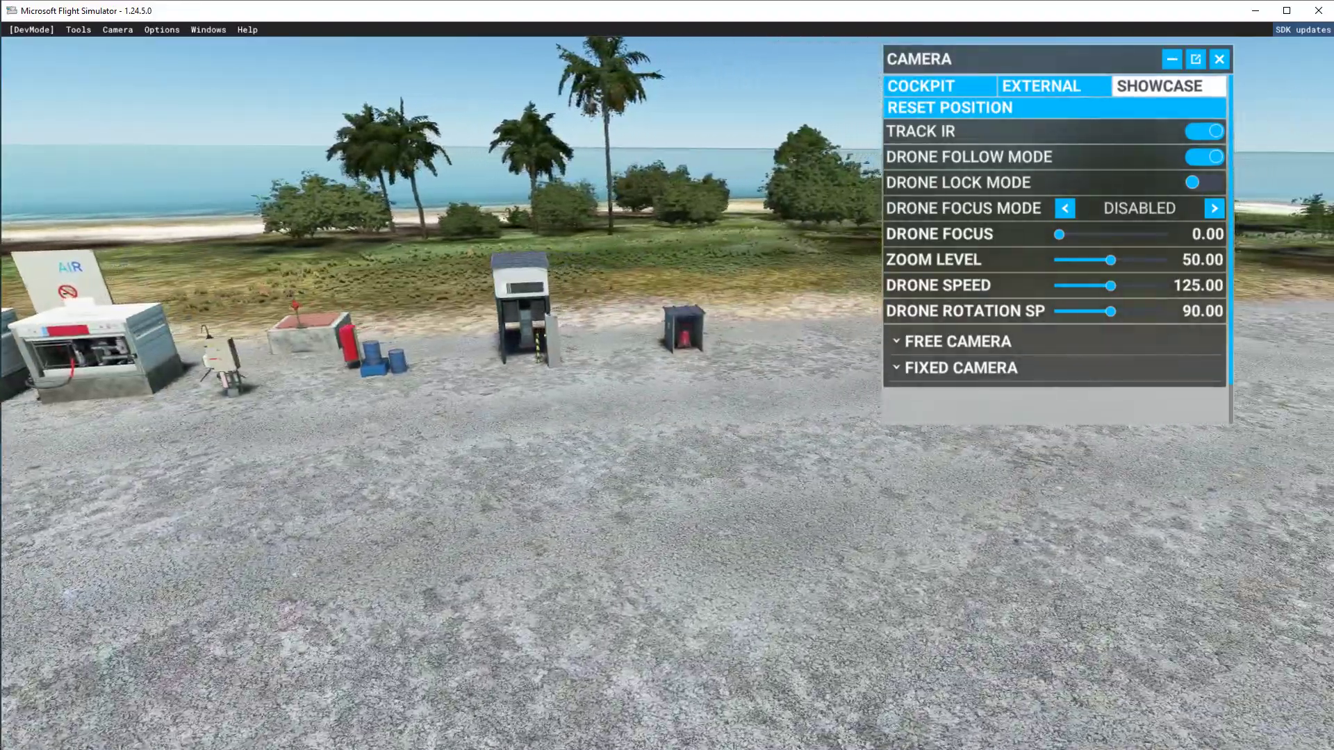
{"action": "key", "text": "w"}
{"action": "key", "text": "a"}
{"action": "key", "text": "a"}
{"action": "key", "text": "d"}
{"action": "key", "text": "s"}
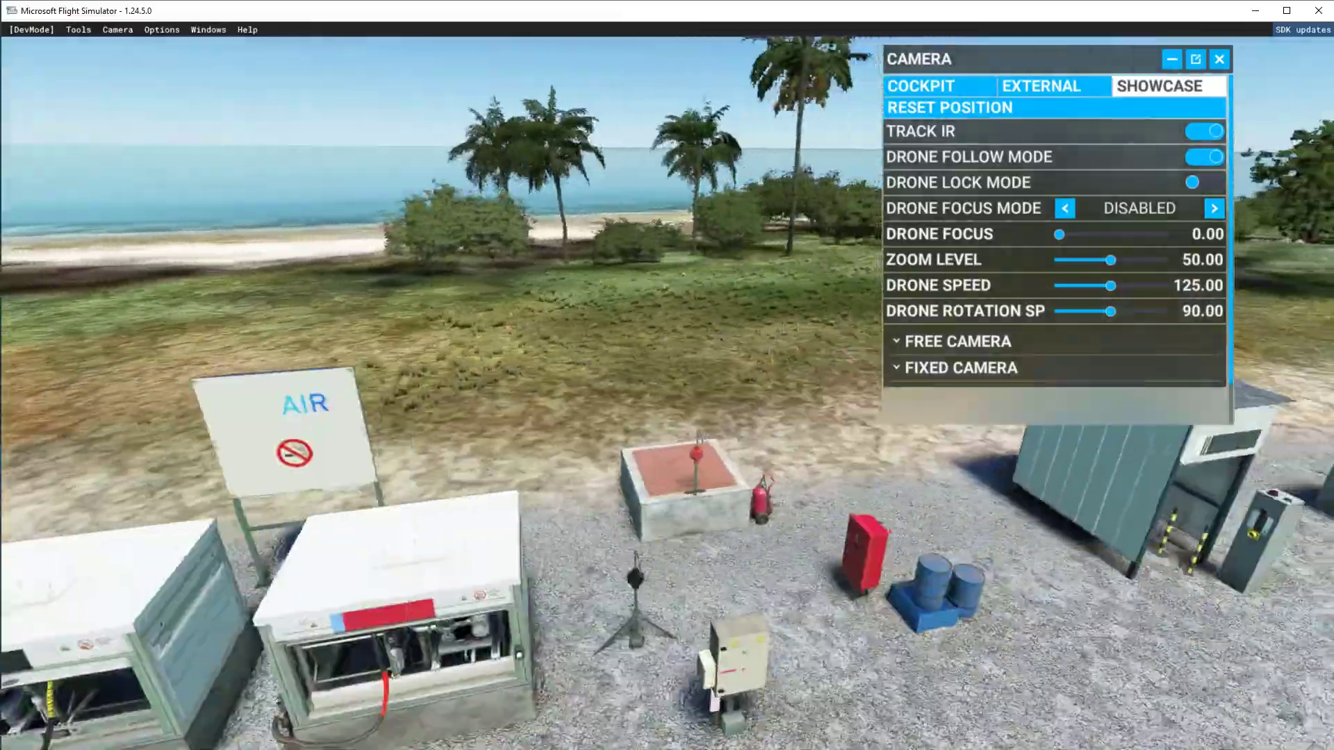
{"action": "key", "text": "w"}
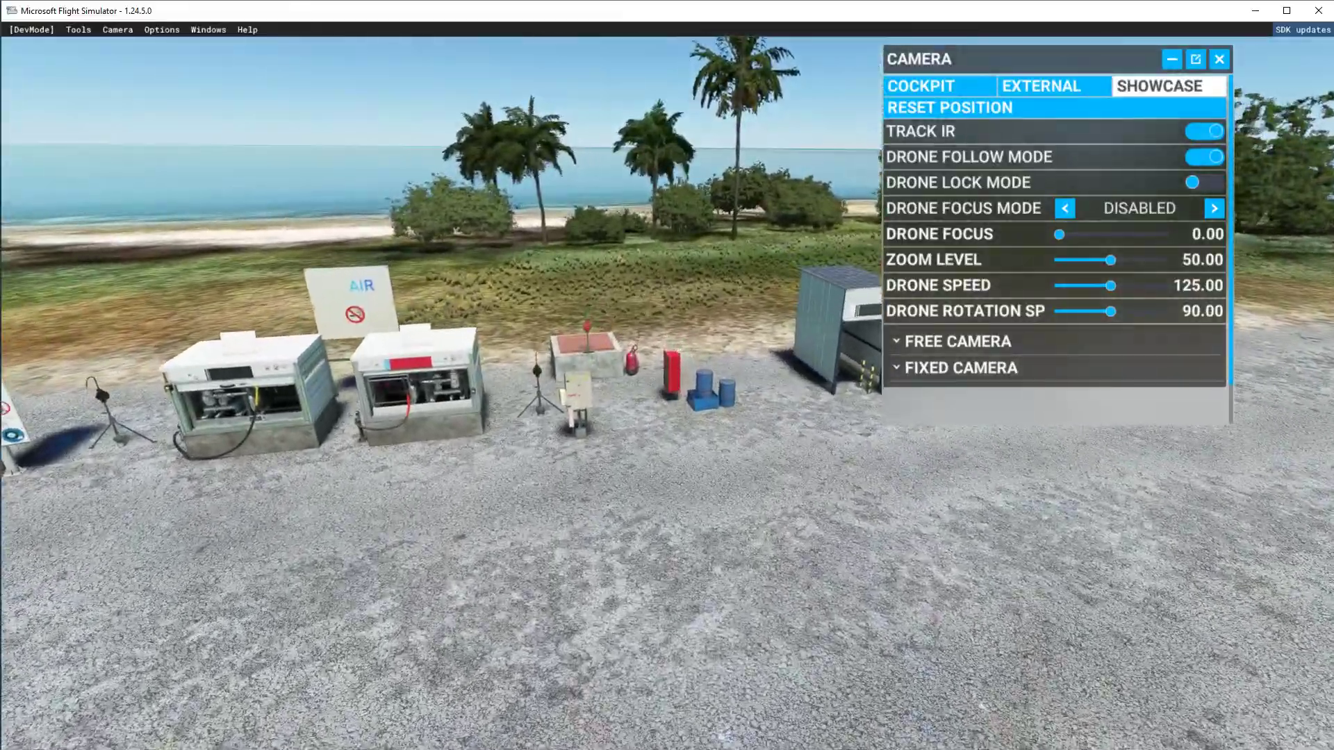
{"action": "key", "text": "s"}
Look over the hangar, runway and equipment area from the apron and from above.
{"action": "key", "text": "KP_4"}
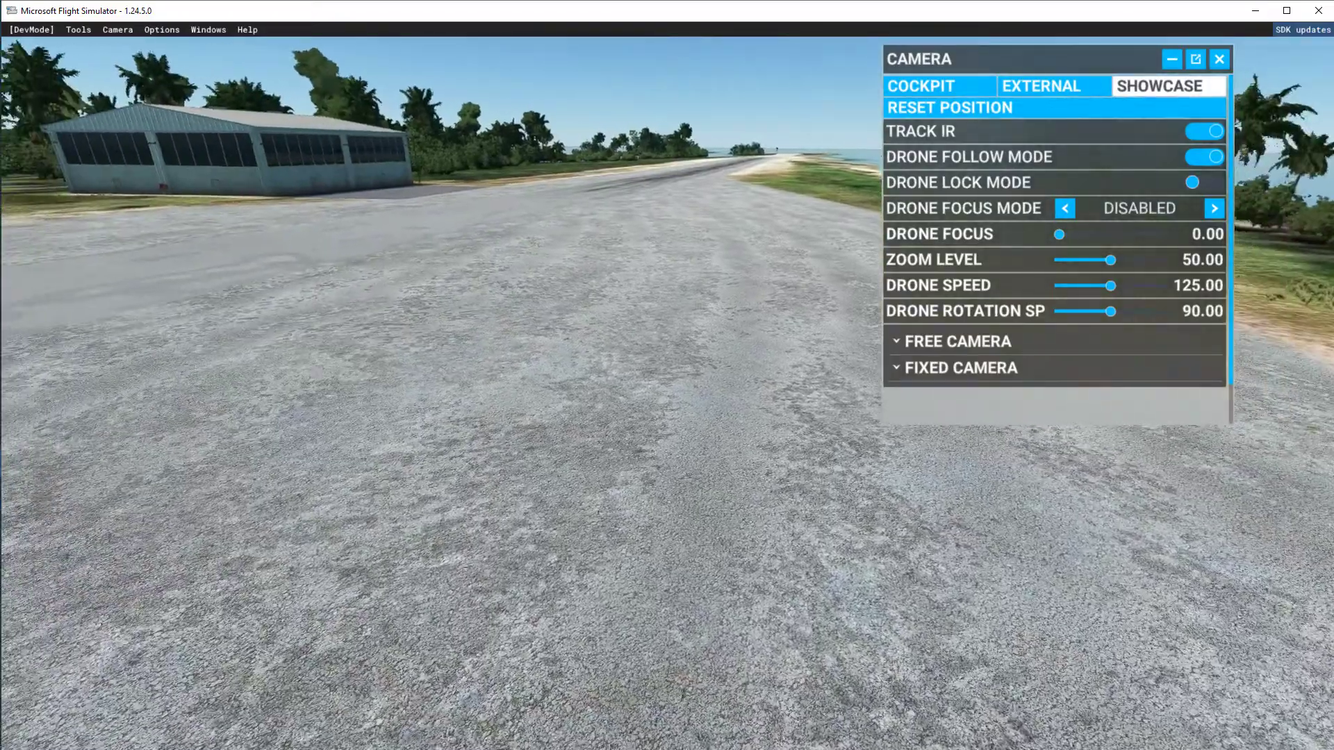
{"action": "key", "text": "r"}
{"action": "key", "text": "KP_6"}
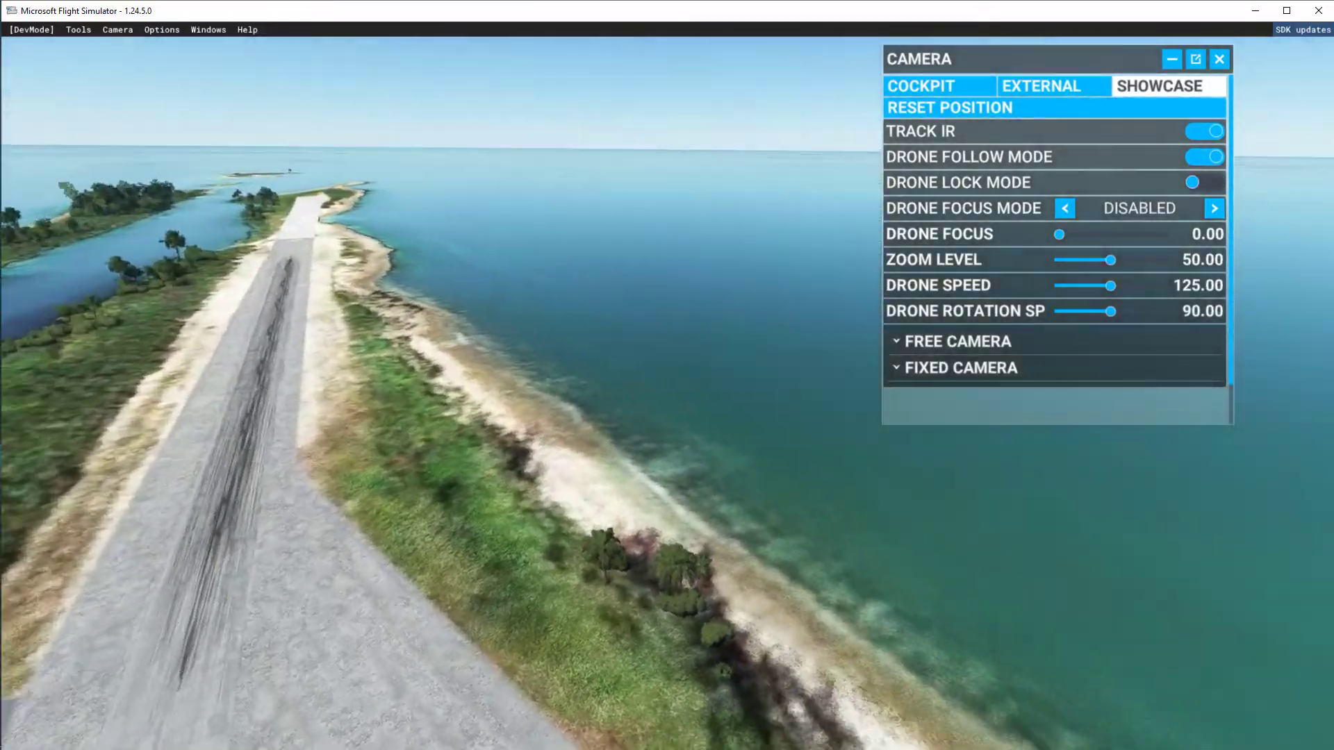
{"action": "key", "text": "s"}
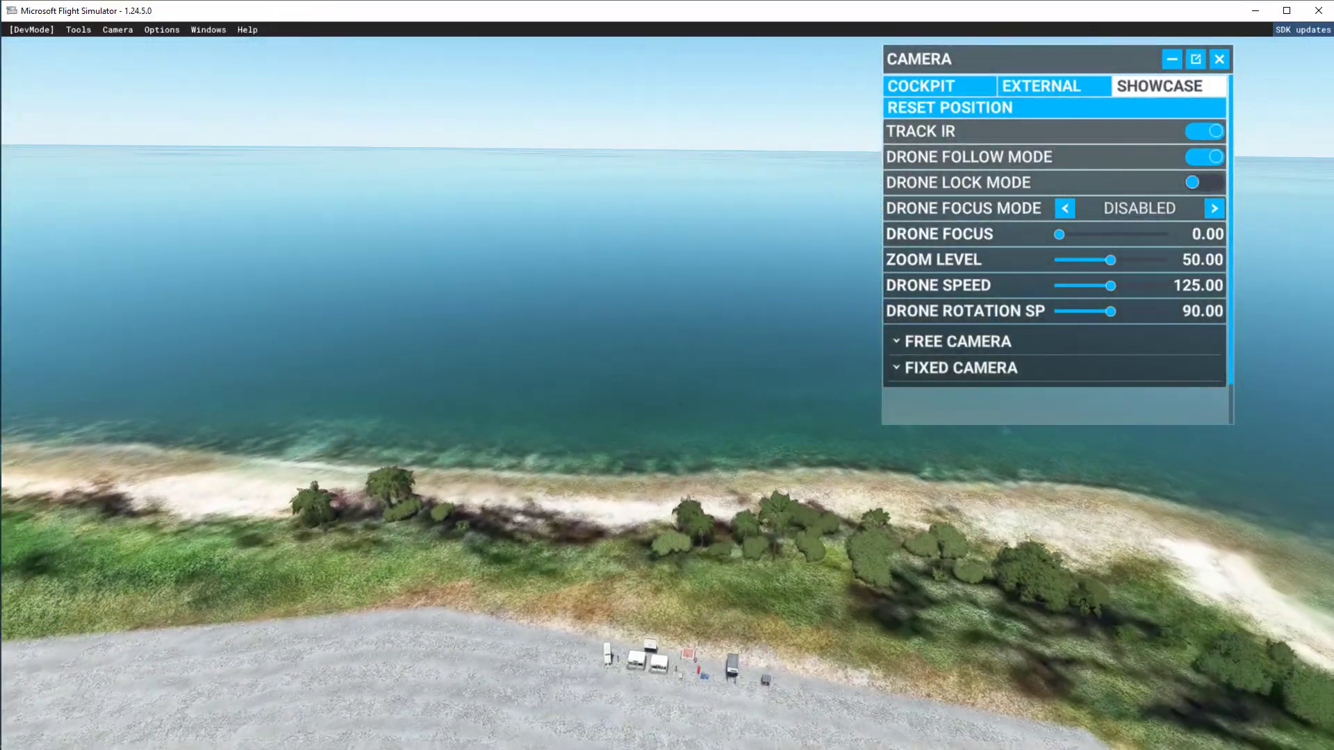
{"action": "key", "text": "d"}
{"action": "key", "text": "a"}
{"action": "key", "text": "w"}
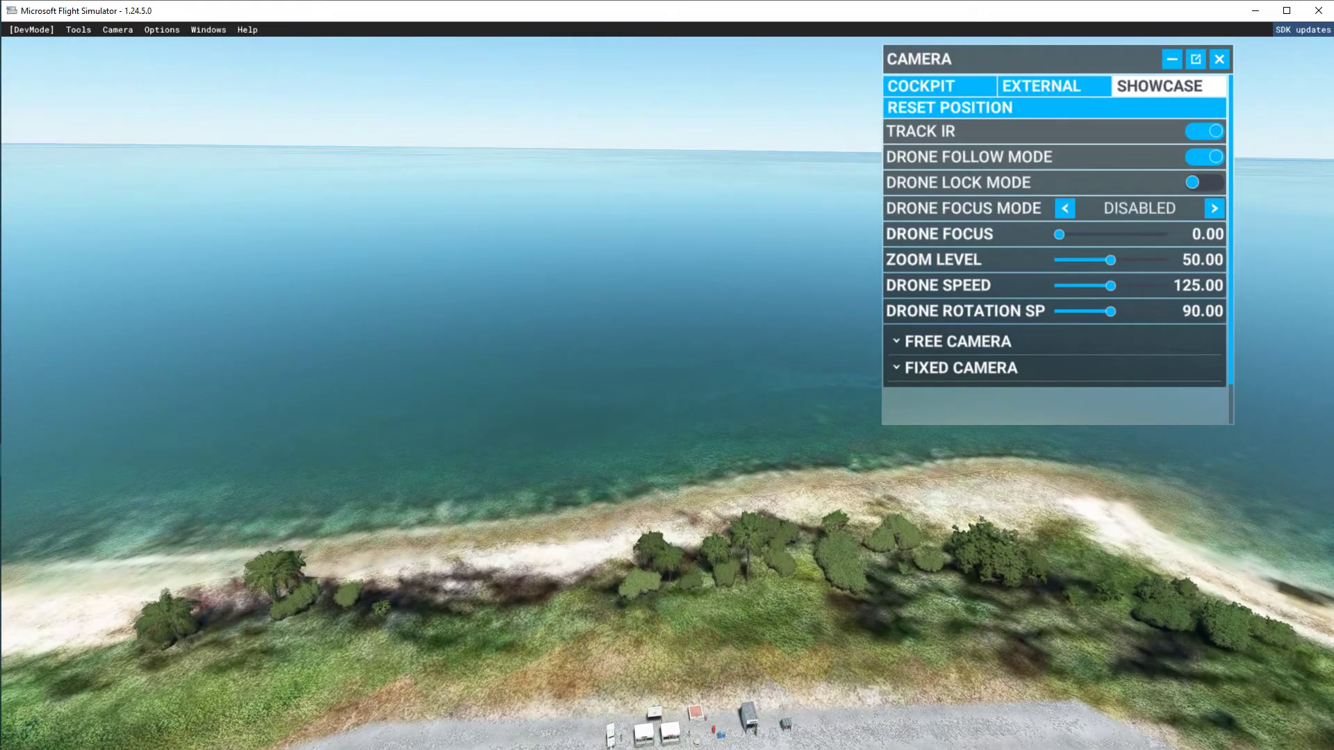
Close the camera settings and return the view from the drone to the aircraft.
{"action": "left_click", "coordinate": [1219, 59]}
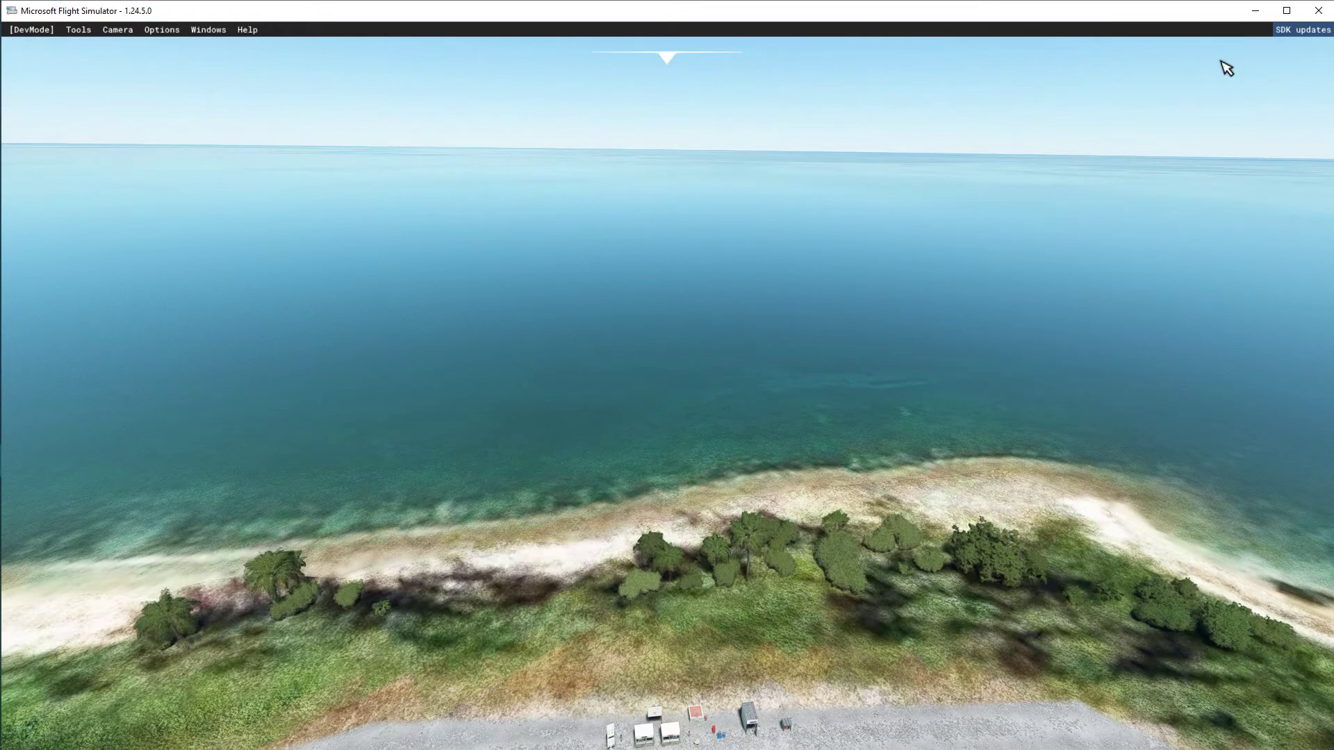
{"action": "left_click", "coordinate": [114, 31]}
{"action": "left_click", "coordinate": [122, 54]}
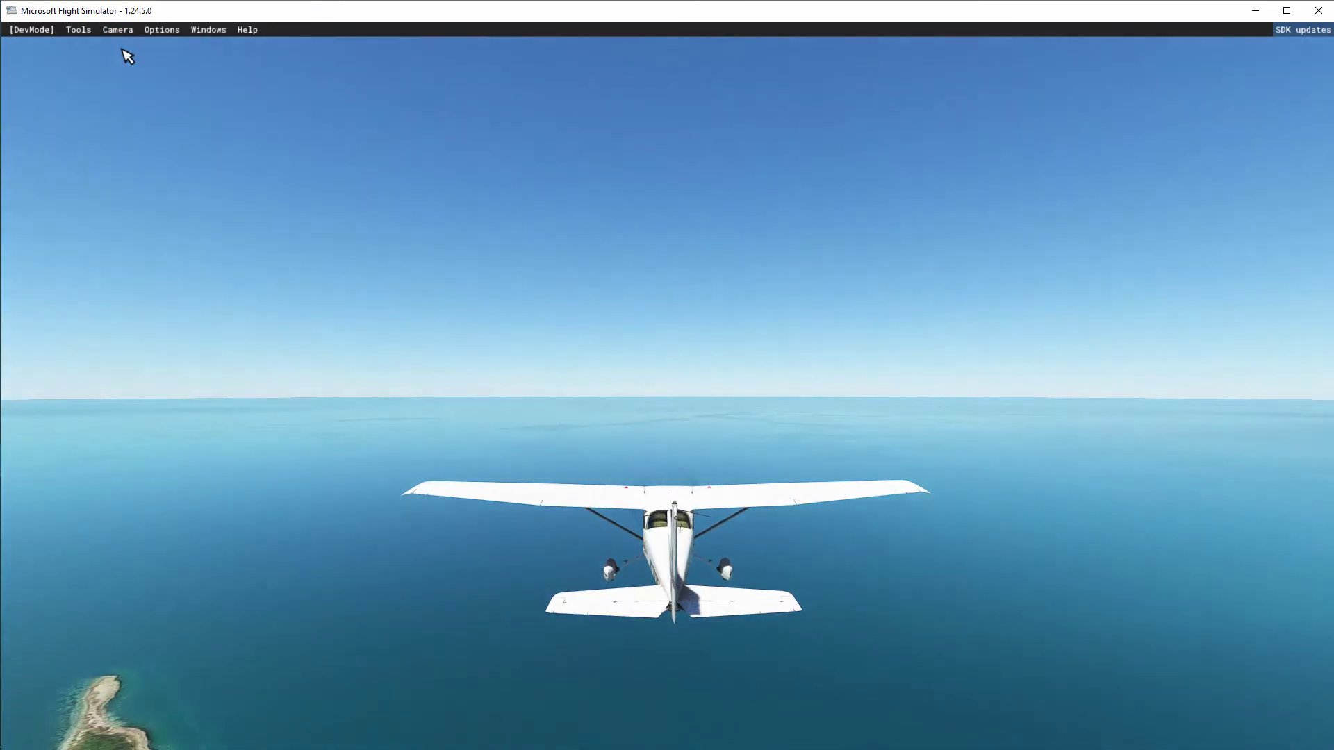
Reopen the recent Spanish-Cay.xml project and select its scenery asset group.
{"action": "left_click", "coordinate": [45, 31]}
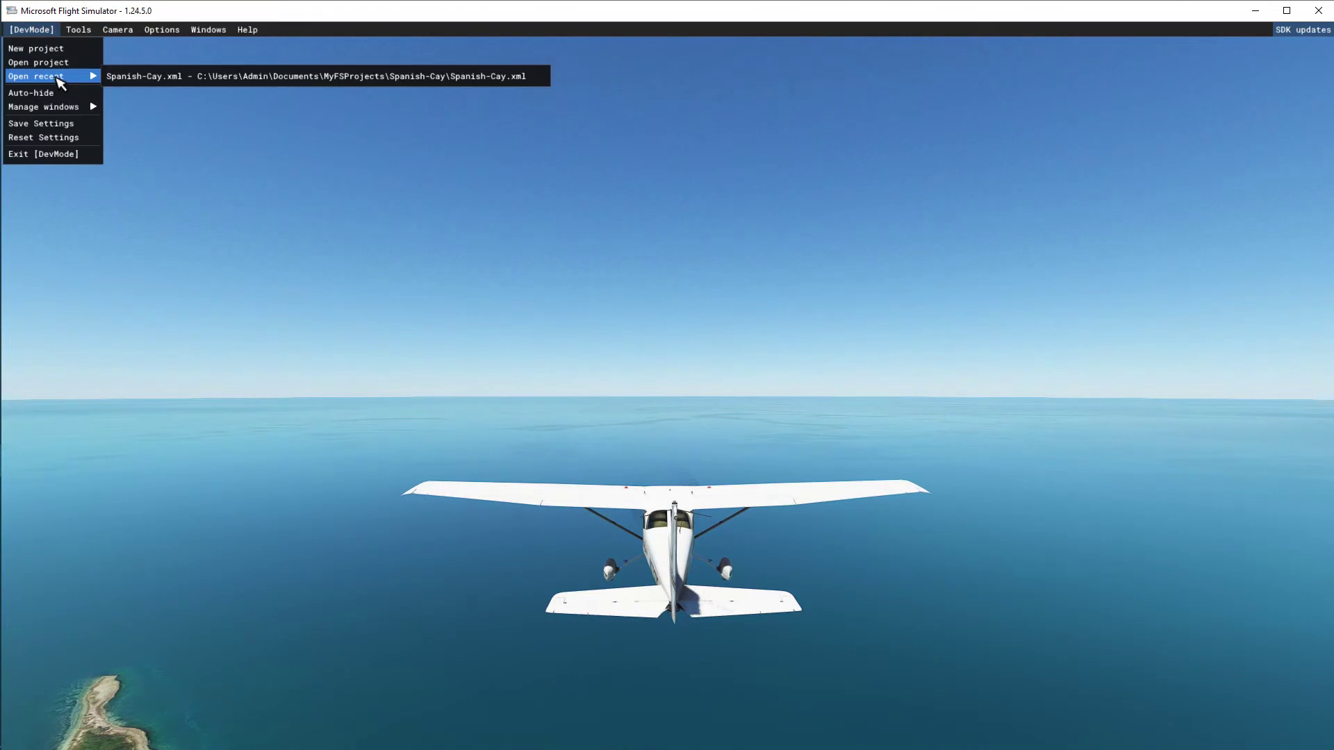
{"action": "left_click", "coordinate": [149, 76]}
{"action": "left_click", "coordinate": [95, 187]}
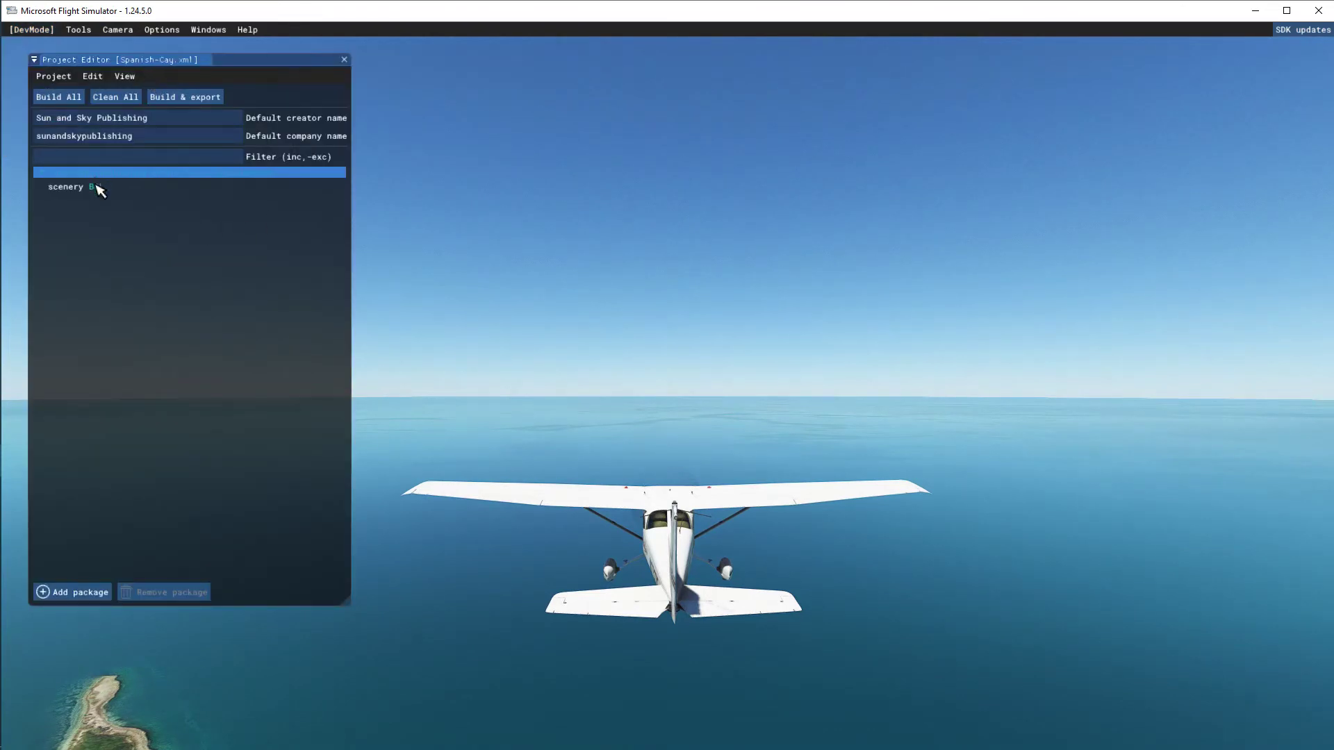
{"action": "left_click", "coordinate": [95, 189]}
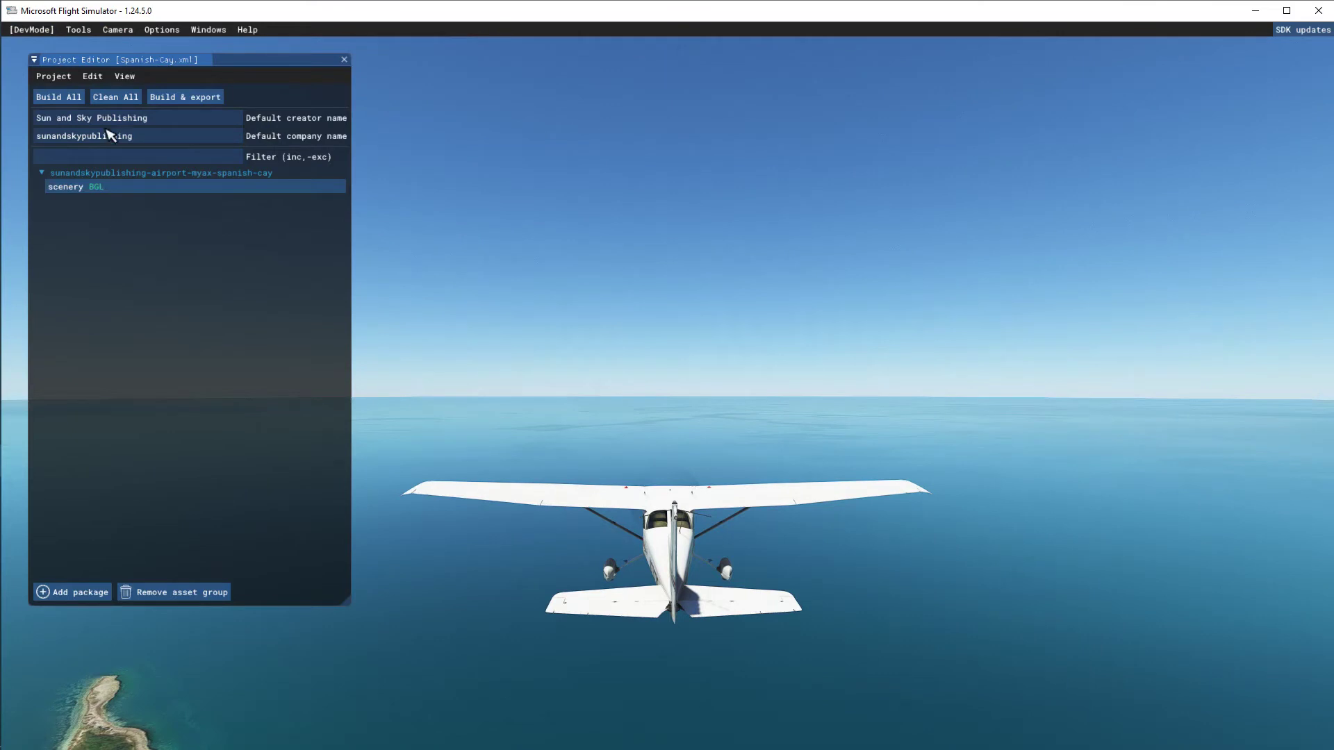
Show the Inspector for the scenery asset group and load the group in the Scenery Editor.
{"action": "left_click", "coordinate": [129, 77]}
{"action": "left_click", "coordinate": [143, 93]}
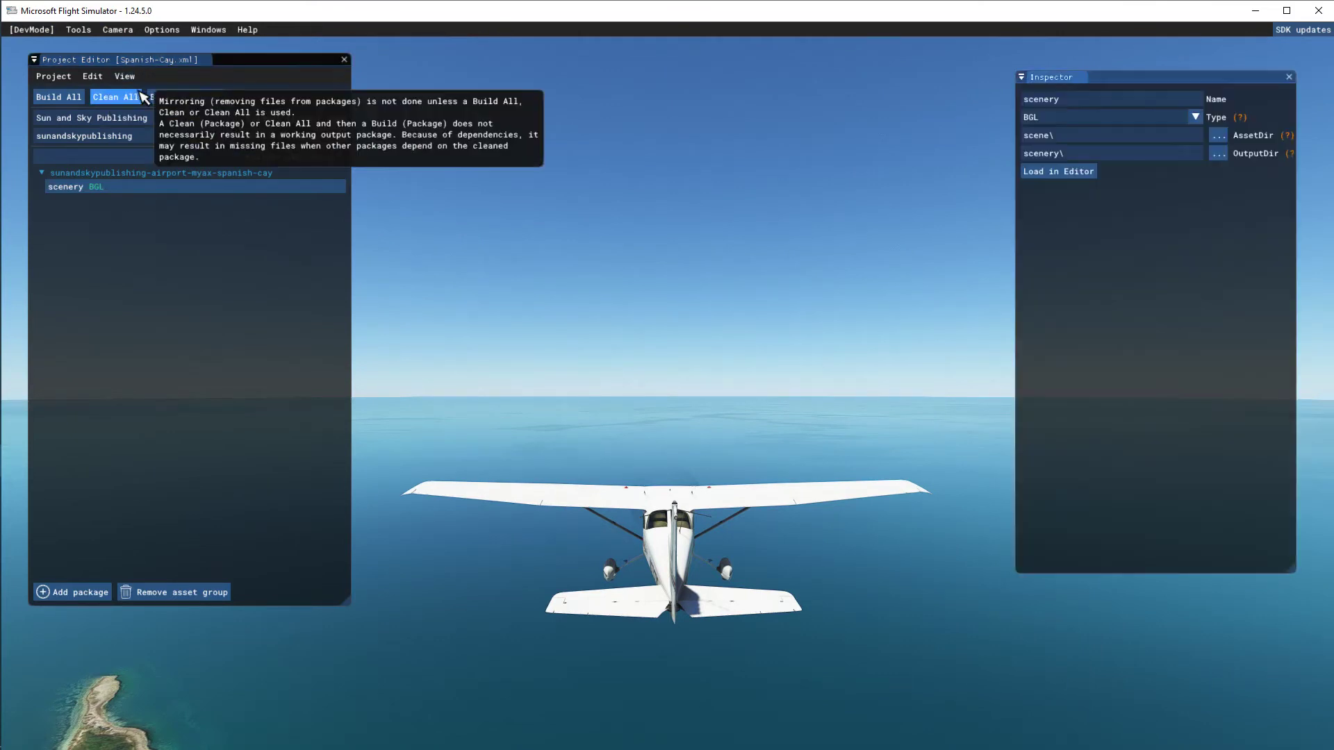
{"action": "left_click", "coordinate": [1059, 172]}
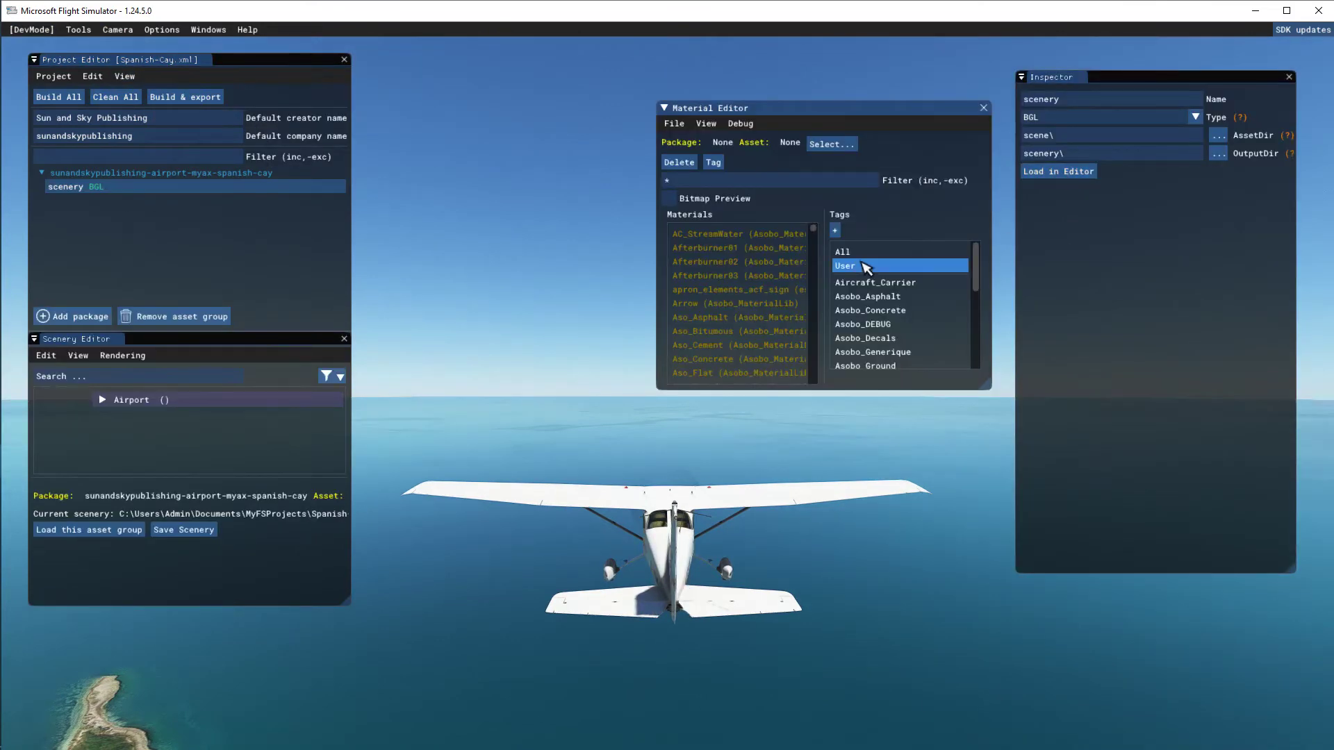
Select the Airport object in the loaded scenery and open its properties.
{"action": "left_click", "coordinate": [175, 407]}
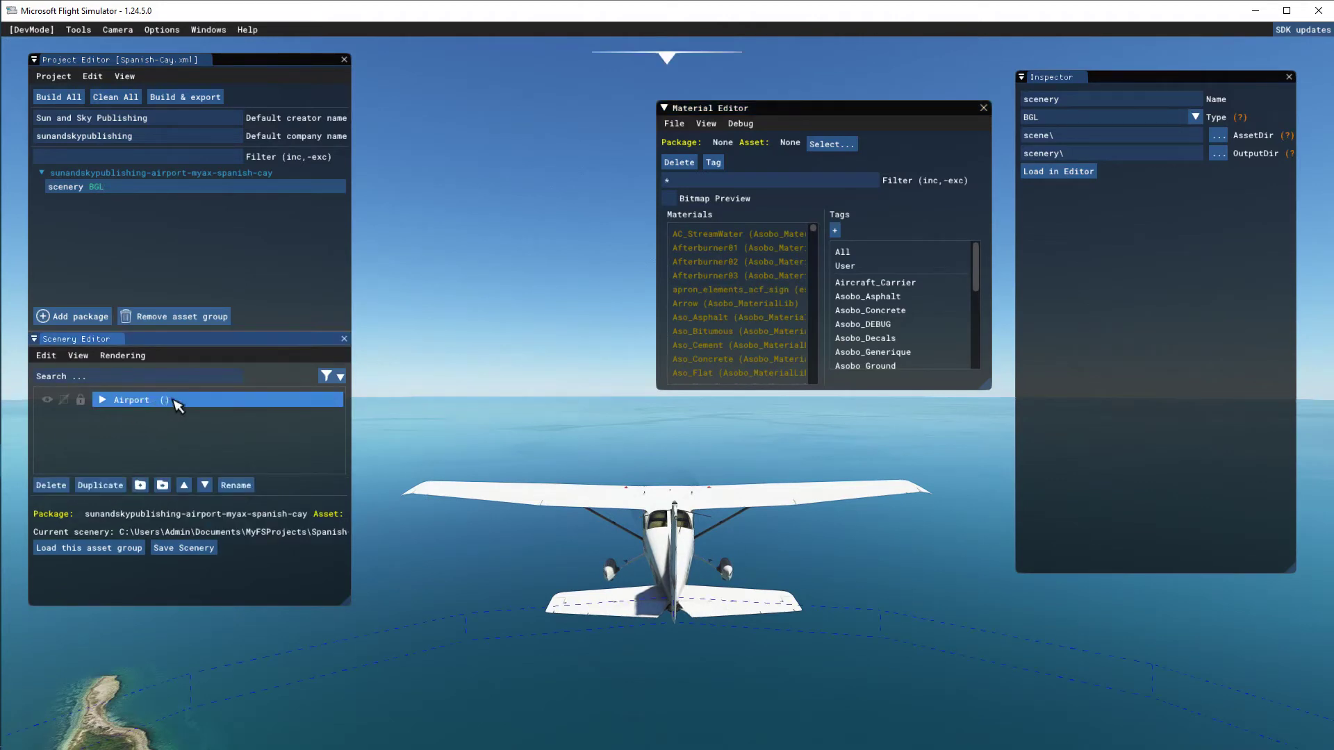
{"action": "right_click", "coordinate": [239, 411]}
{"action": "left_click", "coordinate": [278, 420]}
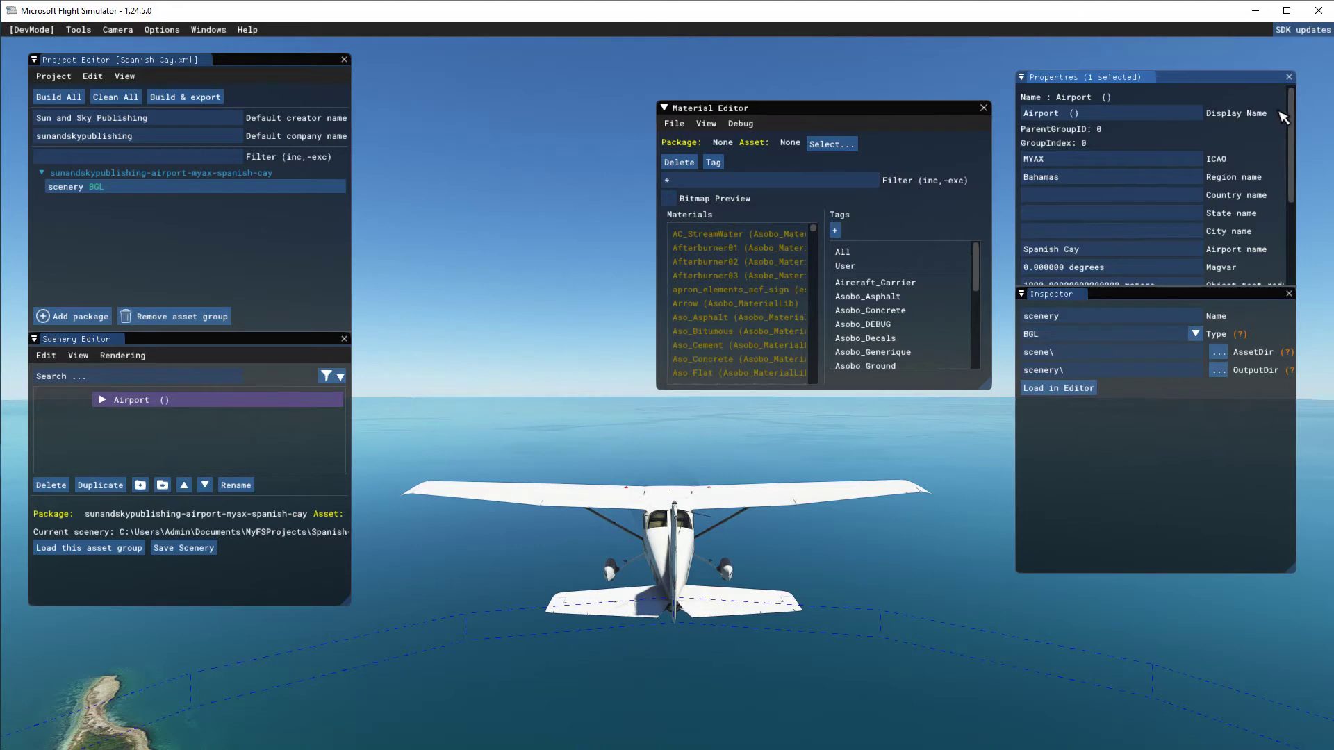
Enable the deleteAllTaxiways delete command for the airport and save the scenery.
{"action": "left_click_drag", "start_coordinate": [1291, 108], "coordinate": [1233, 203]}
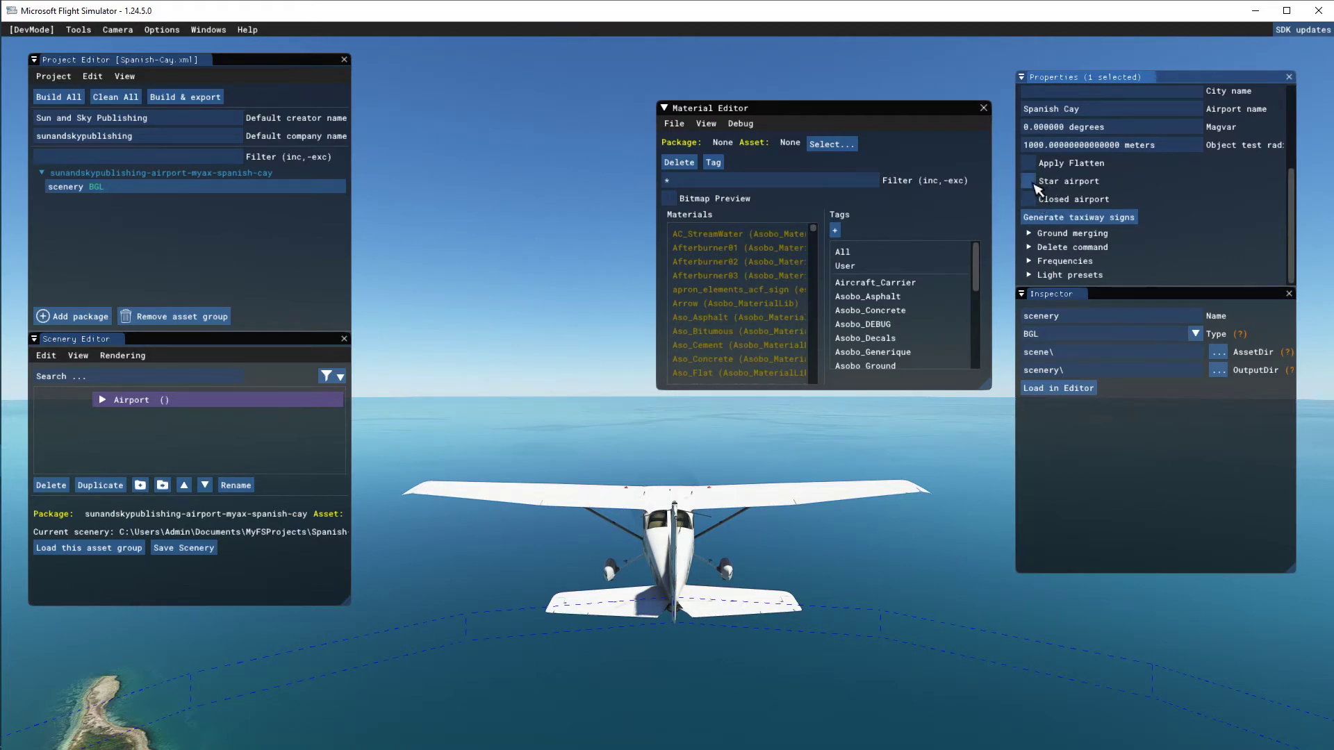
{"action": "left_click", "coordinate": [1032, 248]}
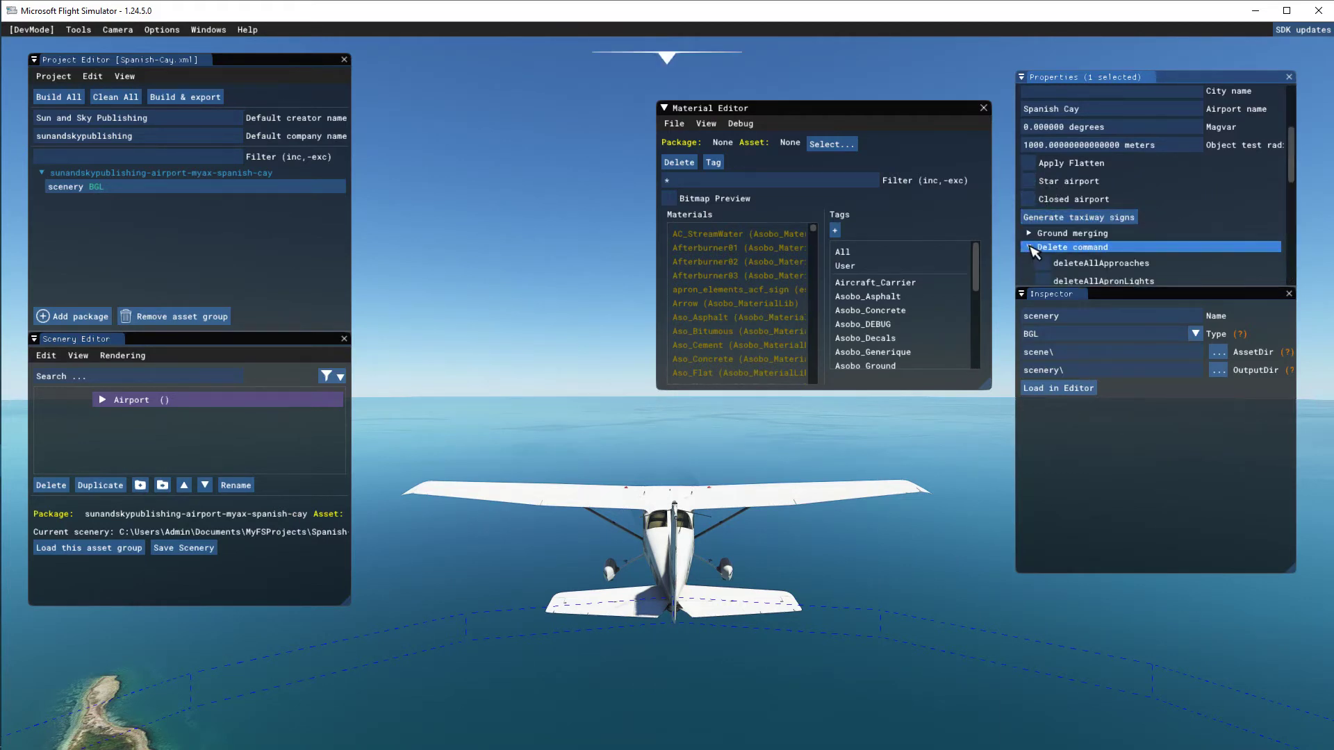
{"action": "left_click_drag", "start_coordinate": [1291, 159], "coordinate": [1294, 215]}
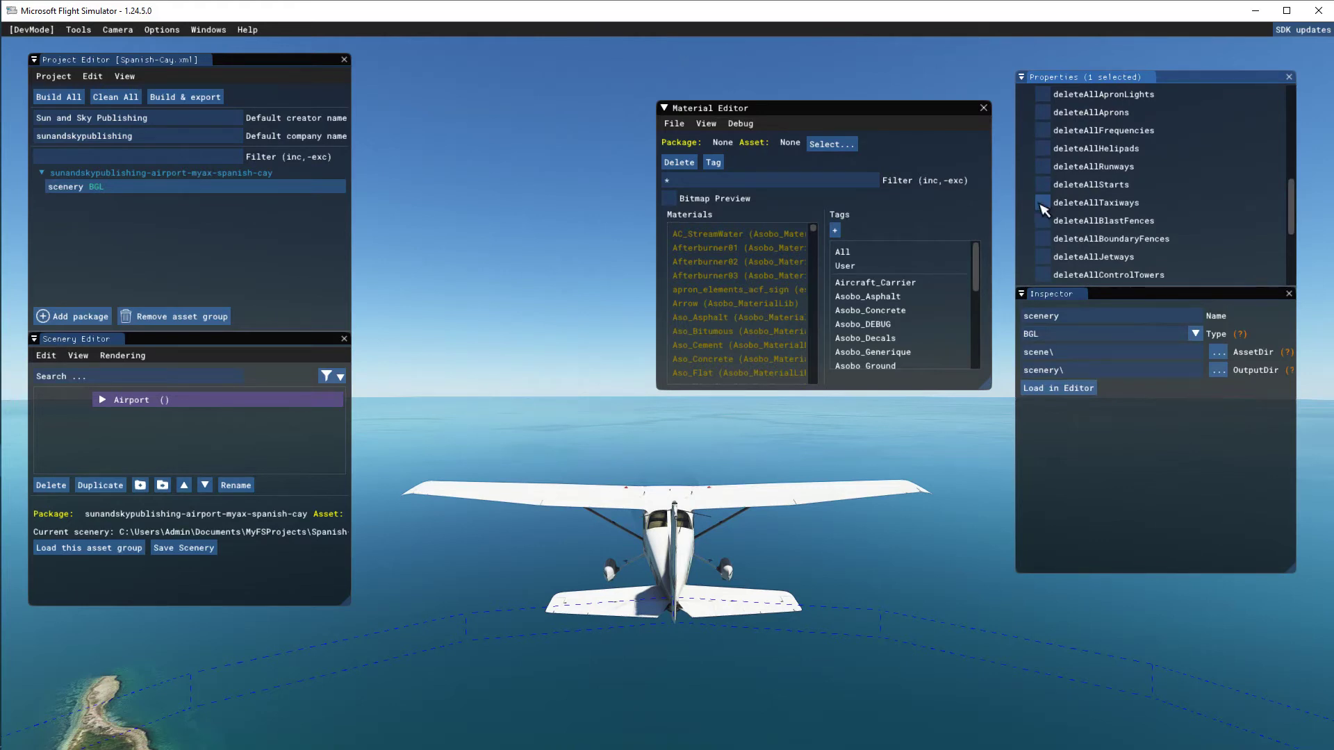
{"action": "left_click", "coordinate": [1043, 203]}
{"action": "scroll", "coordinate": [1138, 221], "scroll_direction": "down", "scroll_amount": 5}
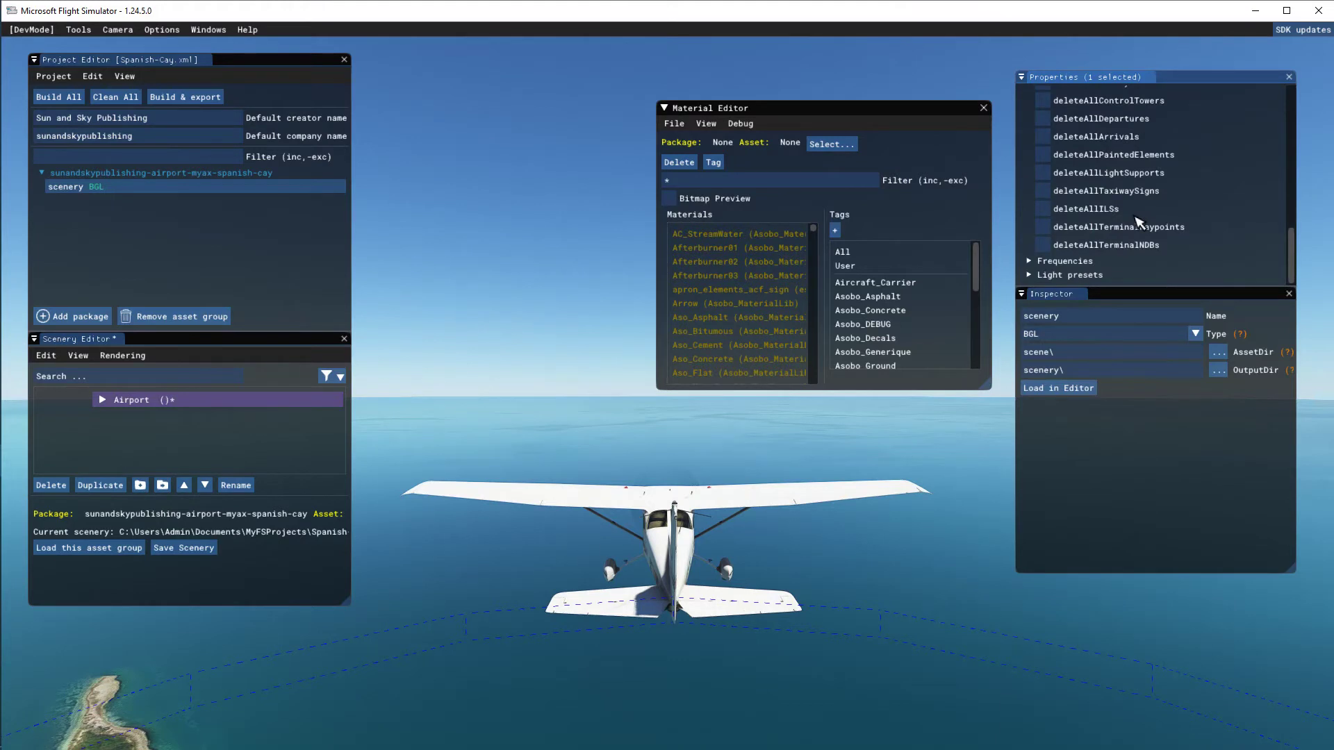
{"action": "scroll", "coordinate": [1138, 221], "scroll_direction": "up", "scroll_amount": 4}
{"action": "scroll", "coordinate": [1137, 221], "scroll_direction": "up", "scroll_amount": 3}
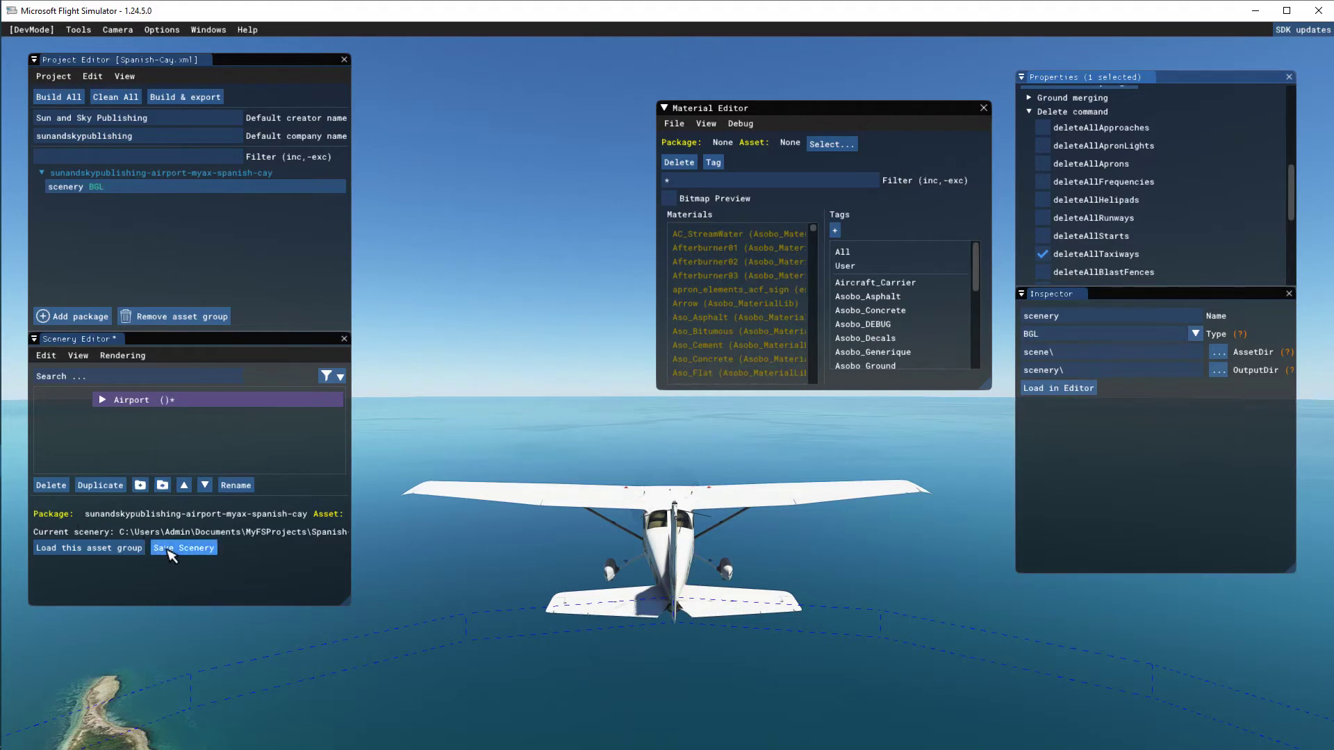
{"action": "left_click", "coordinate": [168, 548]}
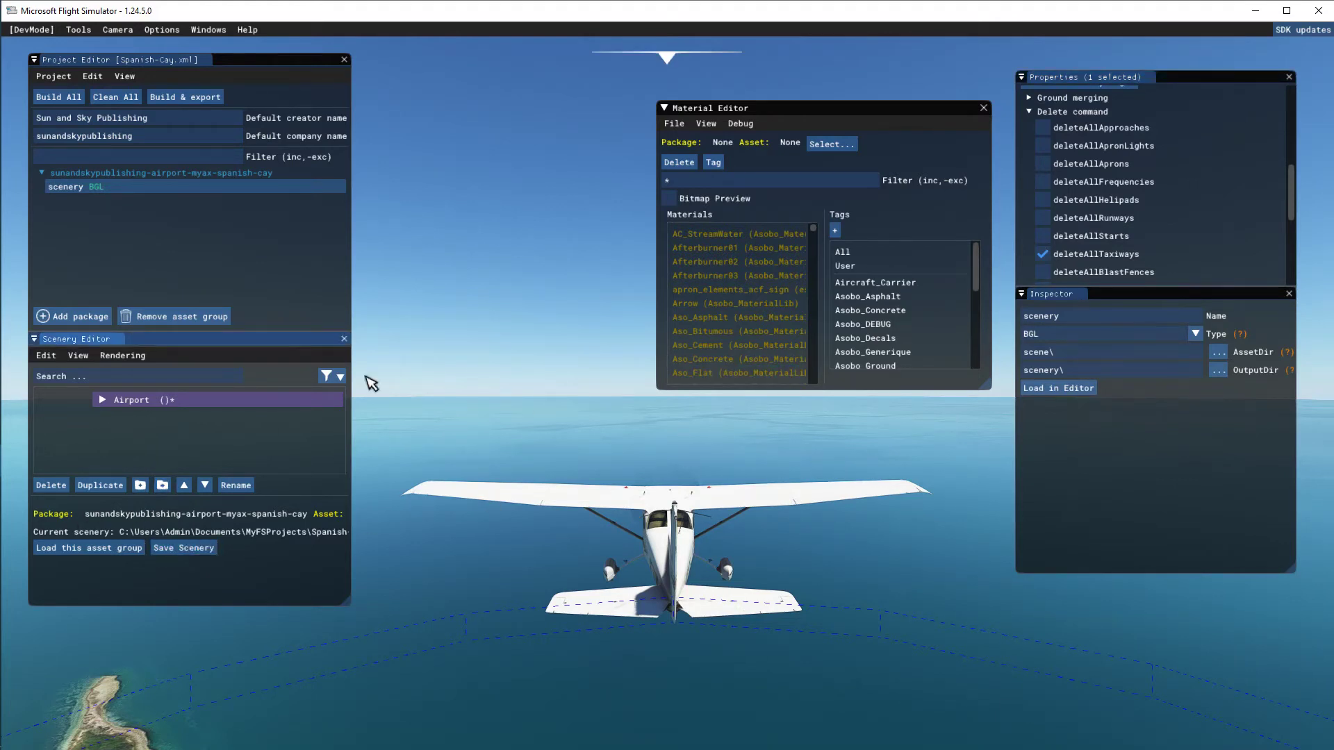
Close the Material Editor and look over the airport's remaining delete commands.
{"action": "left_click", "coordinate": [111, 171]}
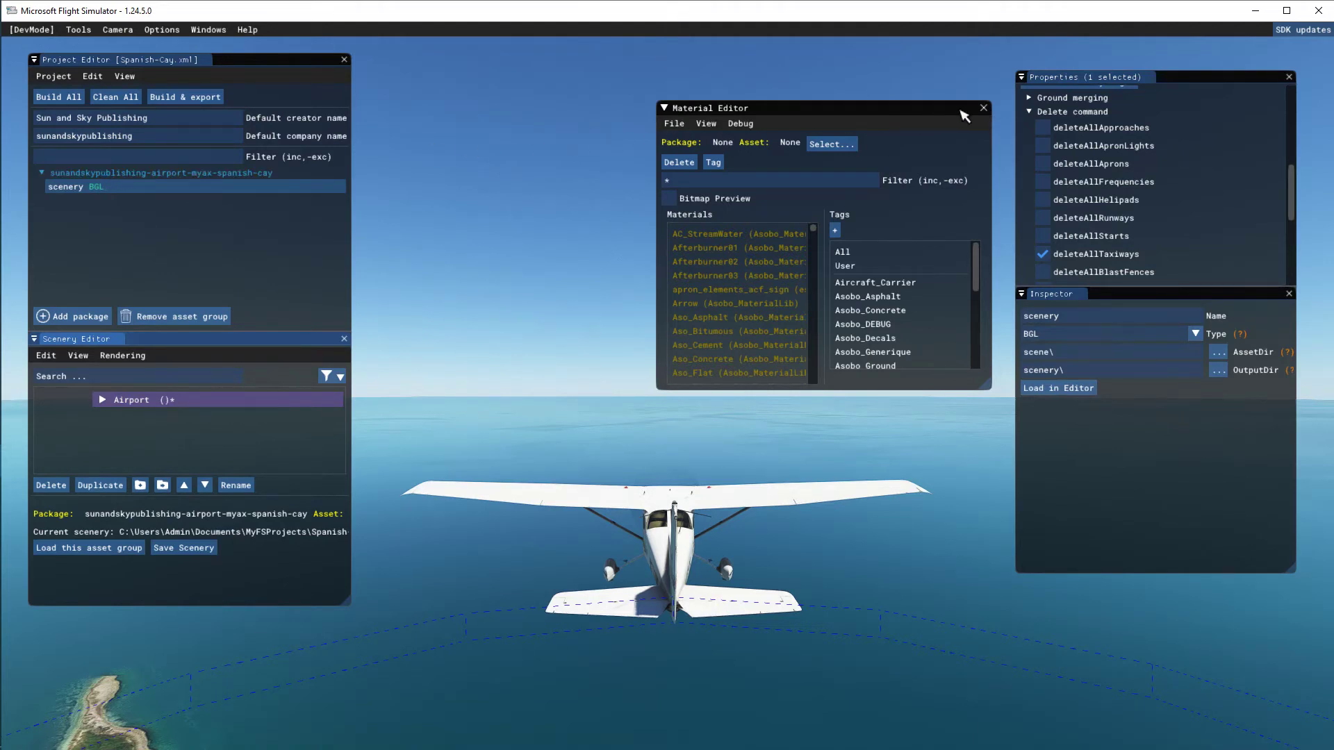
{"action": "left_click", "coordinate": [983, 108]}
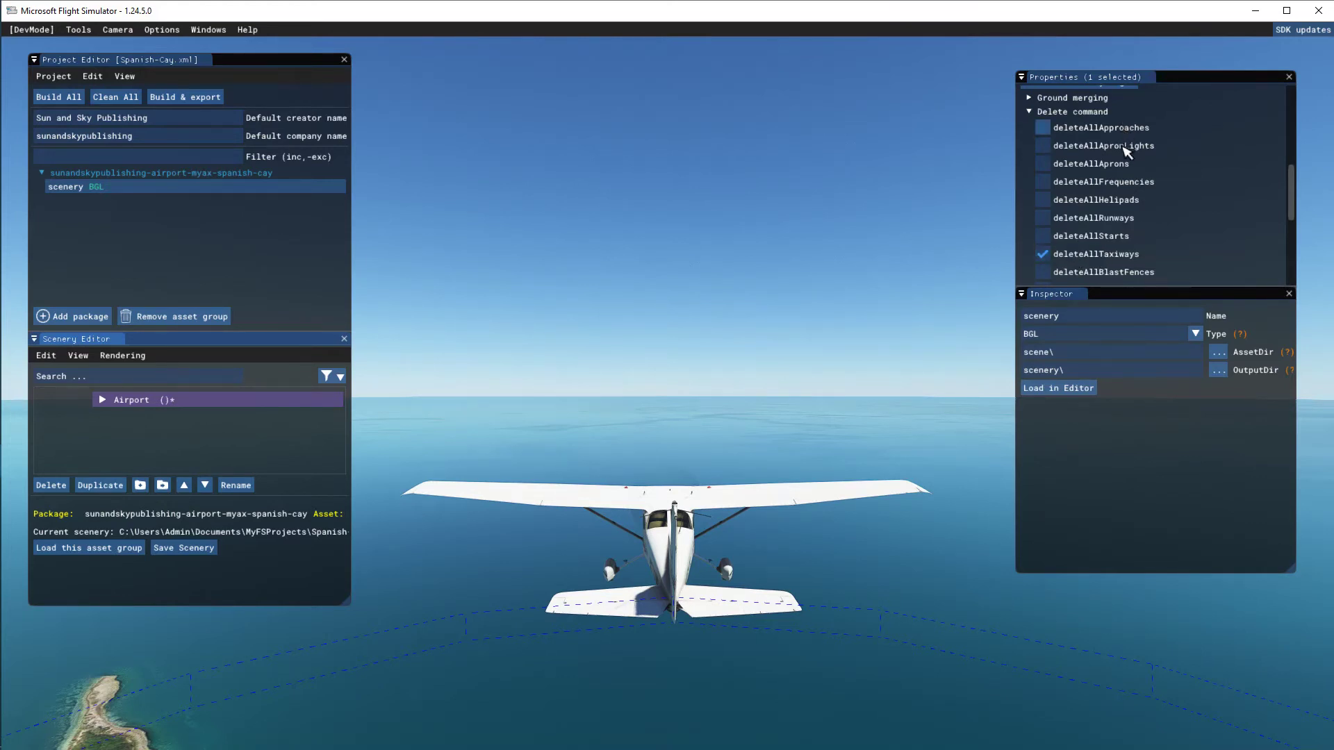
{"action": "mouse_move", "coordinate": [1294, 181]}
{"action": "left_mouse_down"}
{"action": "mouse_move", "coordinate": [1294, 158]}
{"action": "mouse_move", "coordinate": [1303, 260]}
{"action": "mouse_move", "coordinate": [1297, 185]}
{"action": "left_mouse_up"}
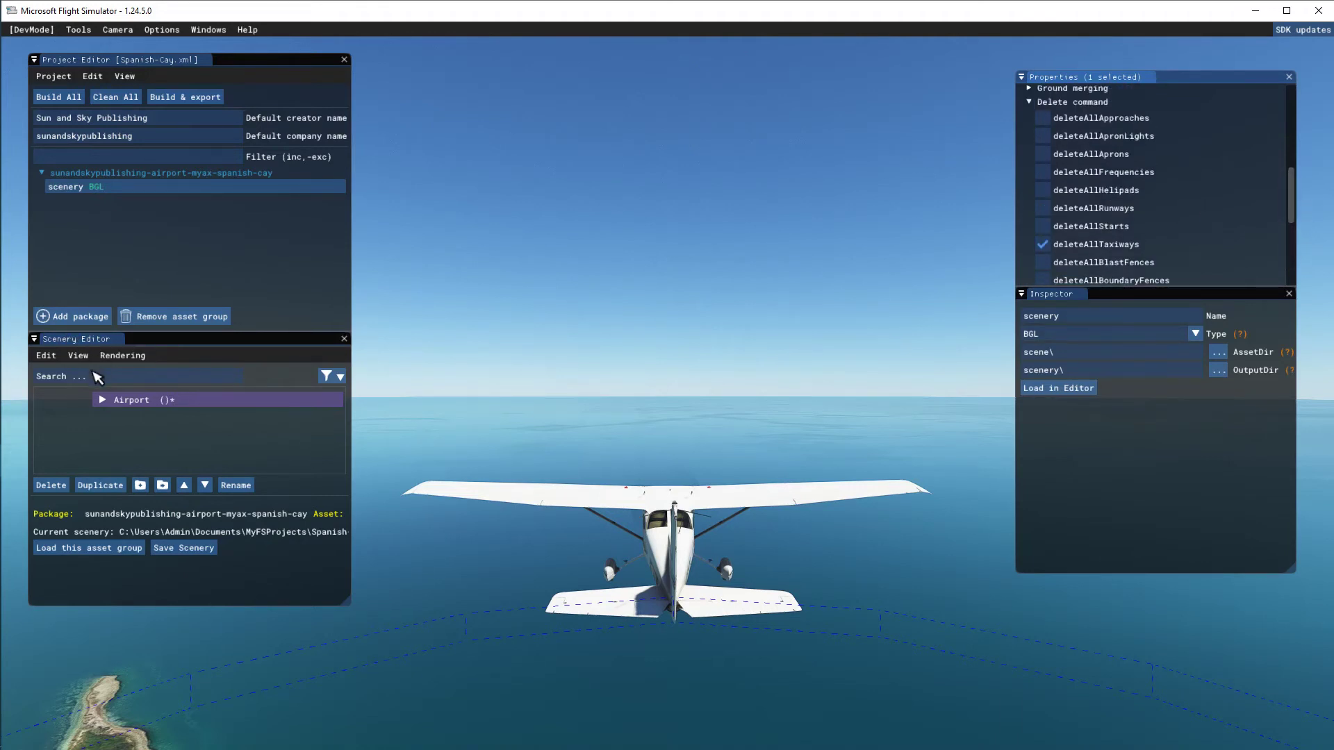
Clear the console log and build the sunandskypublishing-airport-myax-spanish-cay package.
{"action": "left_click", "coordinate": [114, 173]}
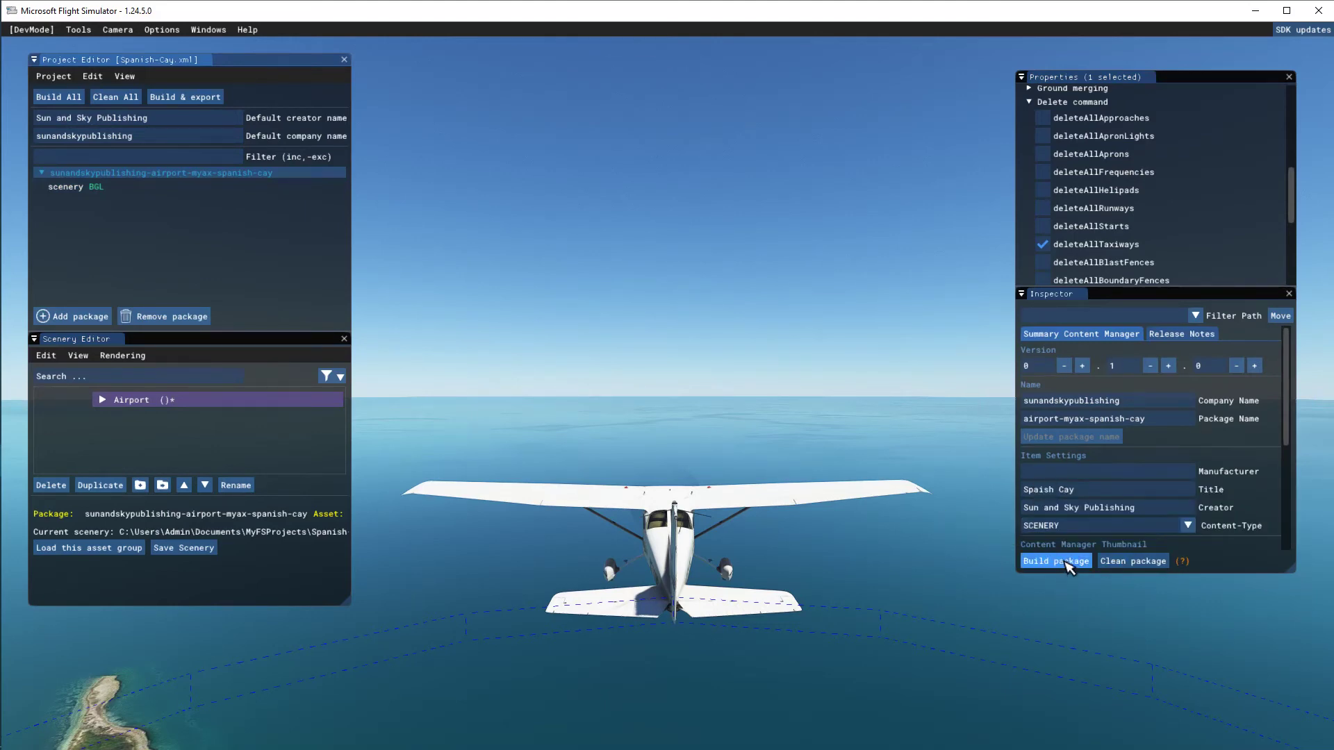
{"action": "left_click", "coordinate": [1069, 568]}
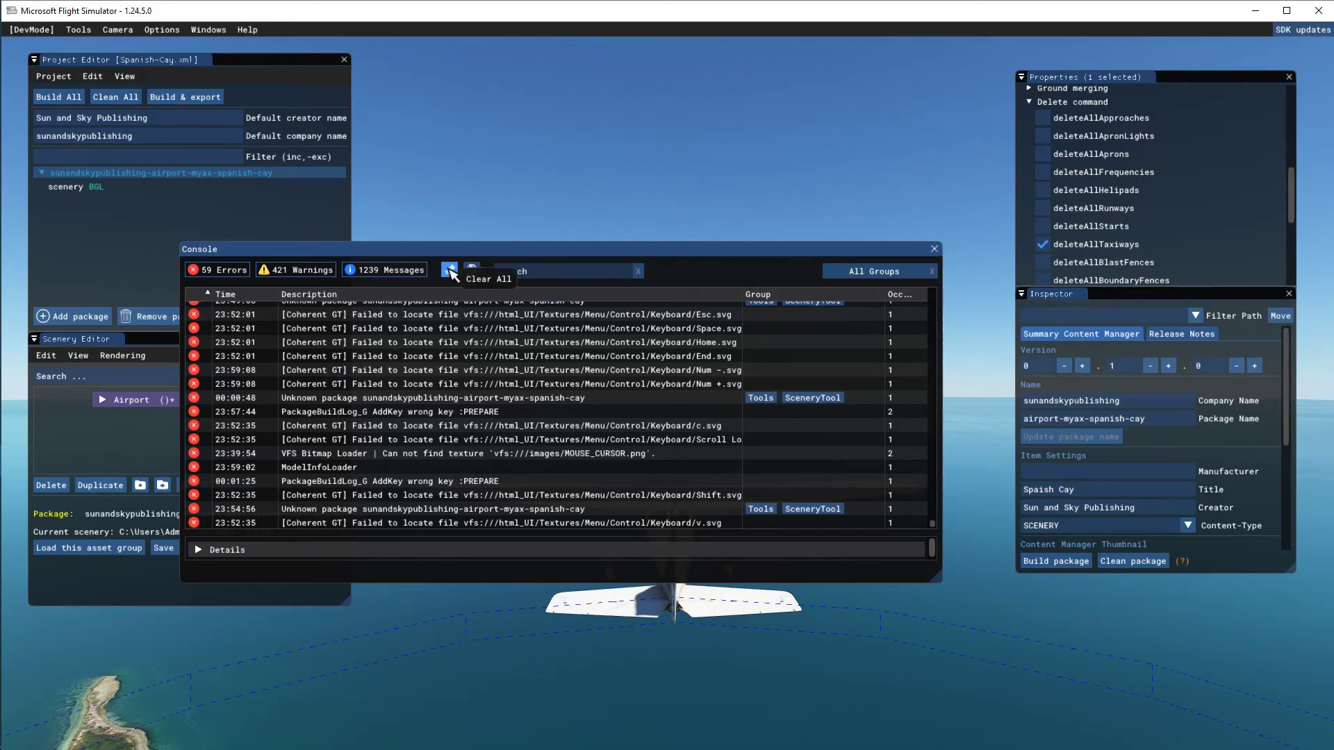
{"action": "left_click", "coordinate": [450, 269]}
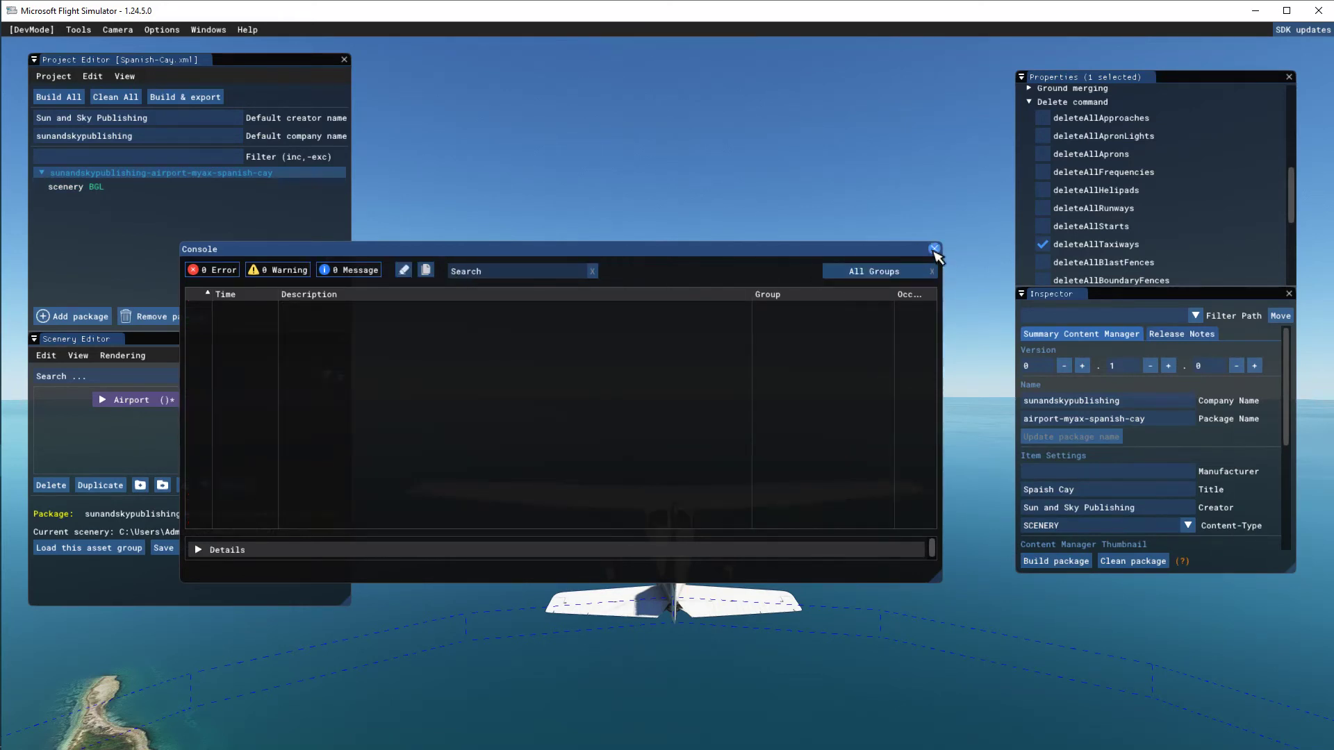
{"action": "left_click", "coordinate": [1067, 563]}
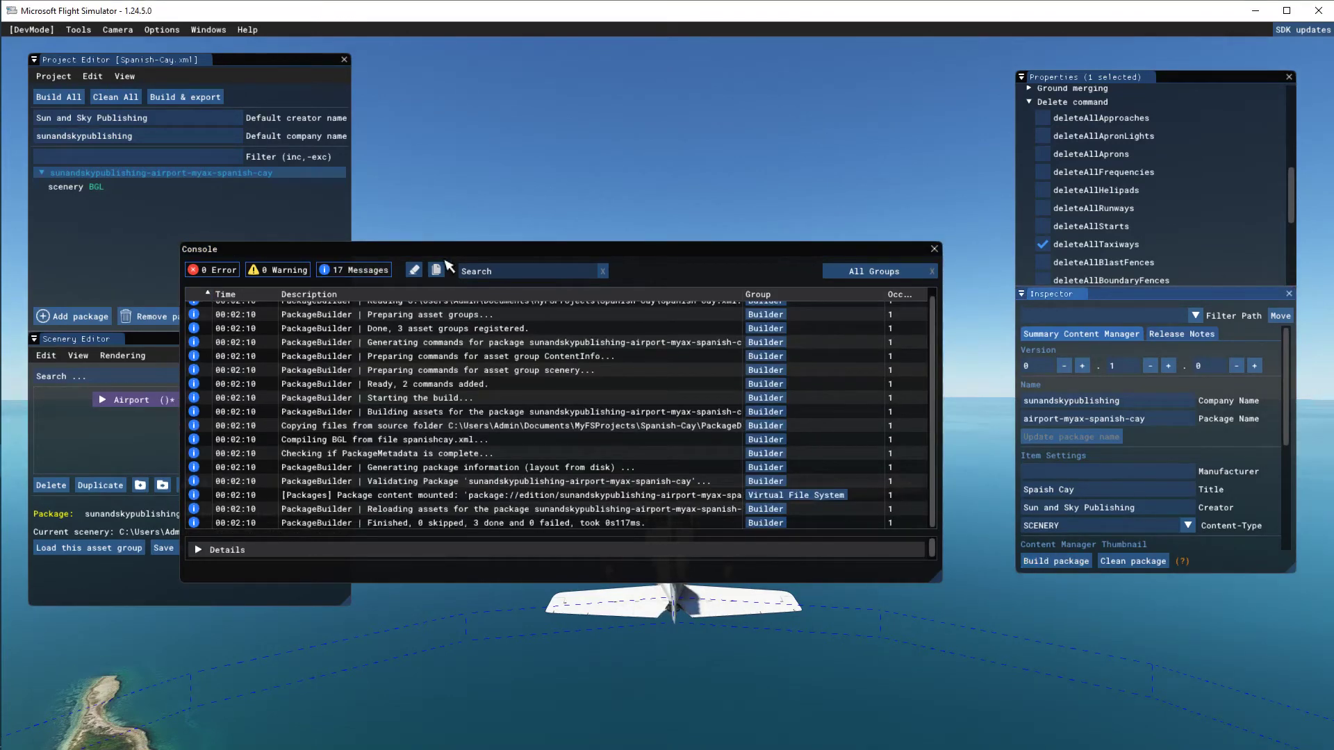
Switch to File Explorer and examine the built package inside the project's Packages folder, including its scenery subfolder.
{"action": "mouse_move", "coordinate": [2, 389]}
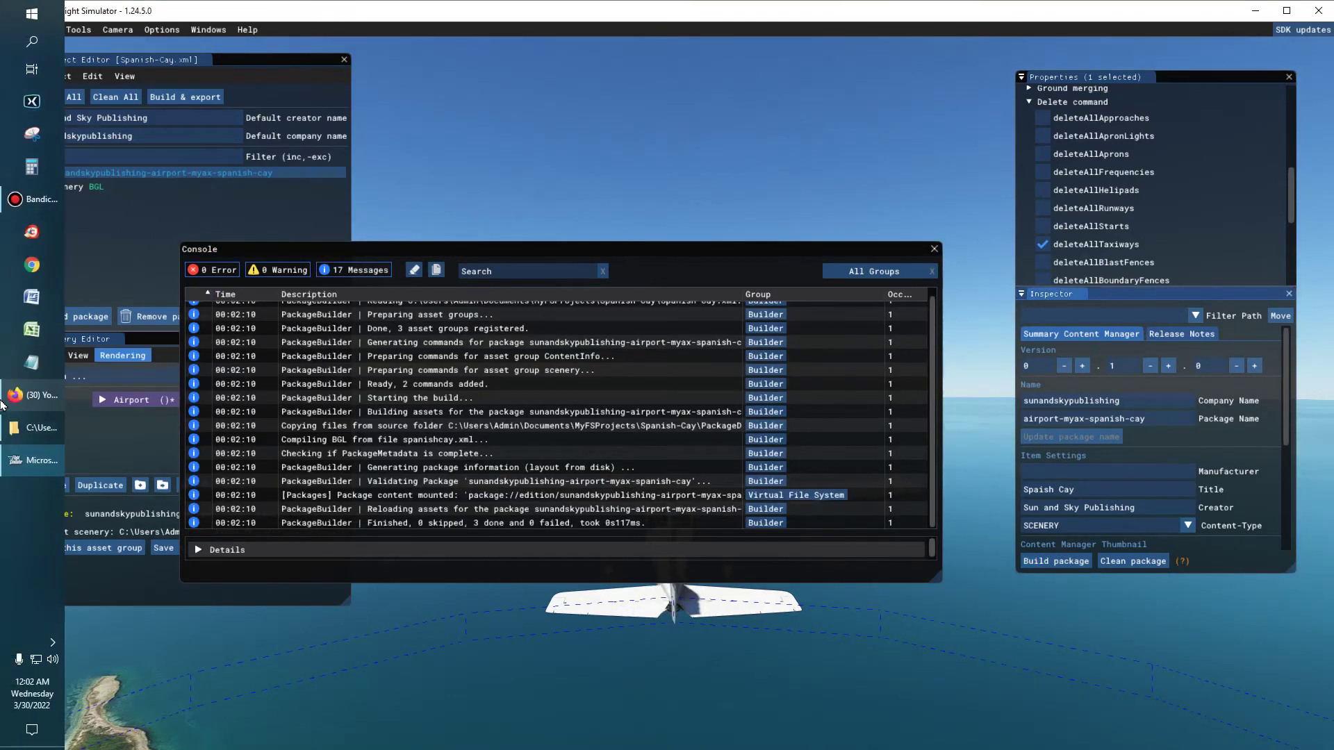
{"action": "left_click", "coordinate": [23, 430]}
{"action": "double_click", "coordinate": [214, 203]}
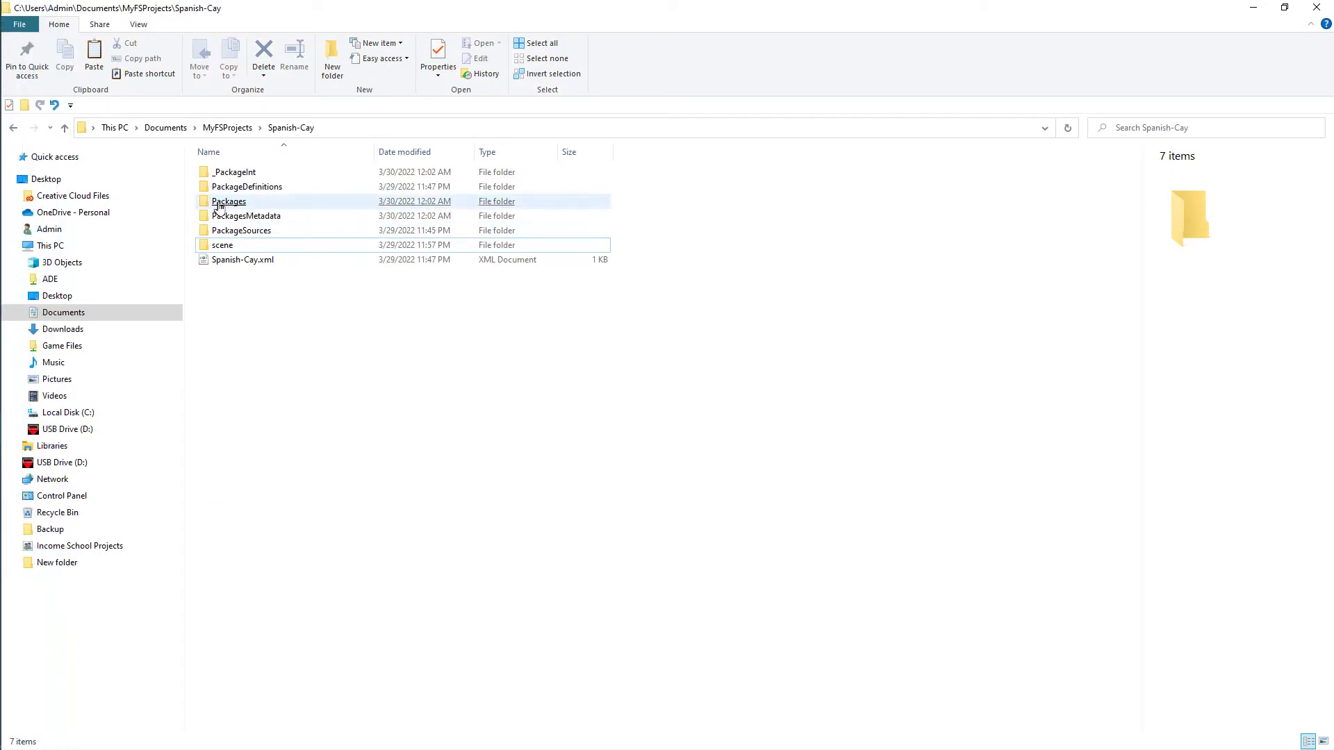
{"action": "double_click", "coordinate": [259, 174]}
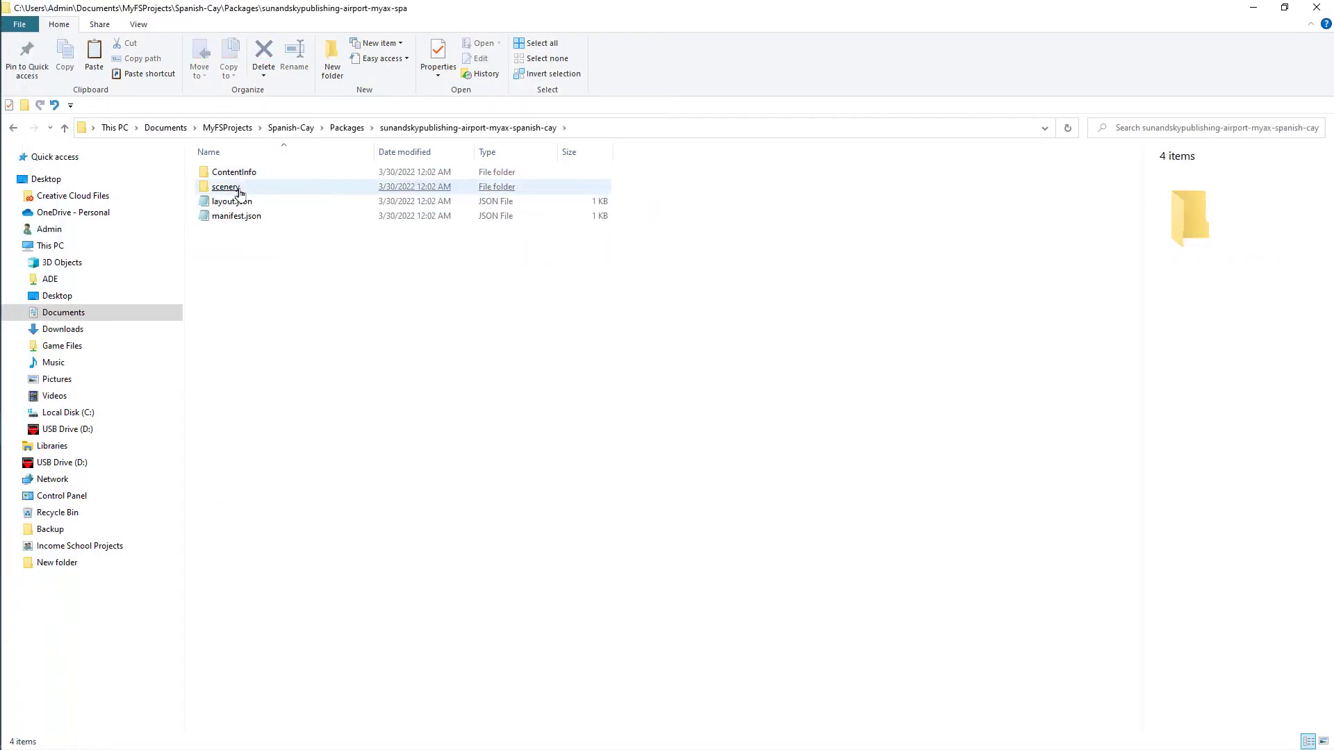
{"action": "double_click", "coordinate": [240, 187]}
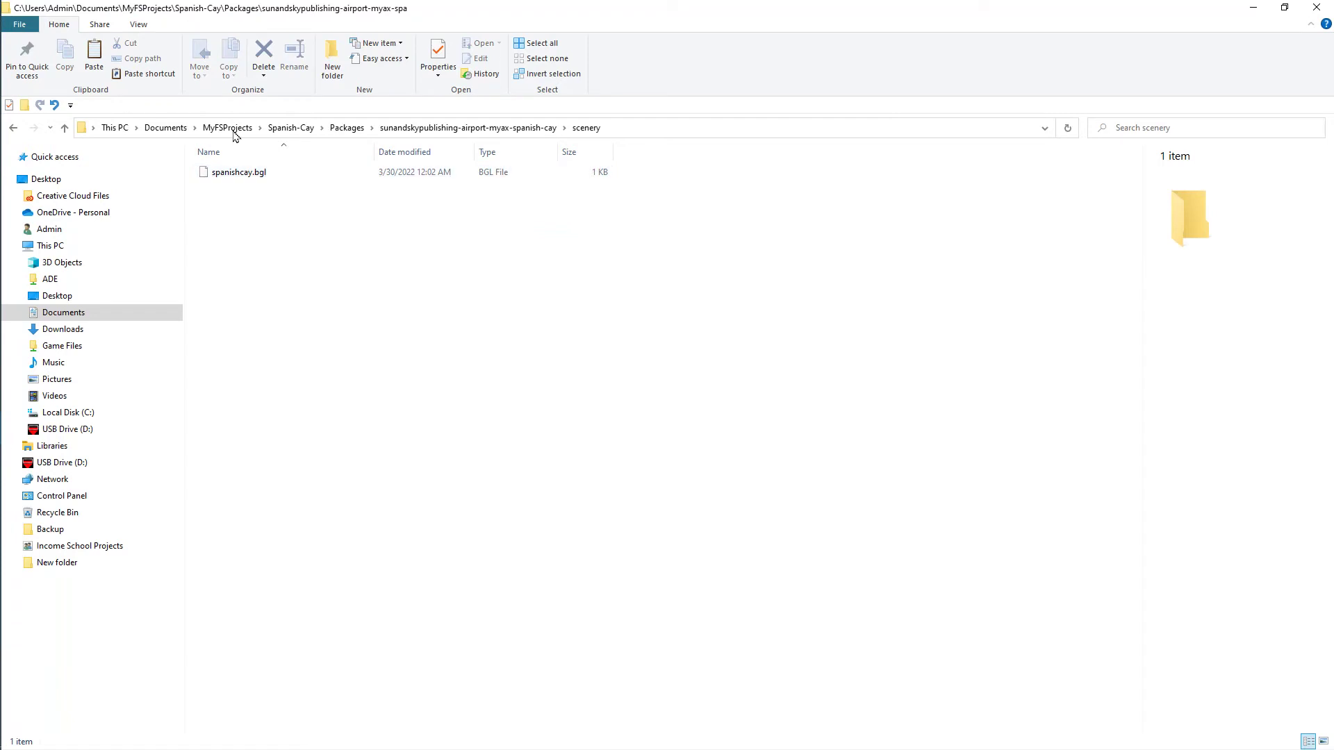
{"action": "left_click", "coordinate": [65, 129]}
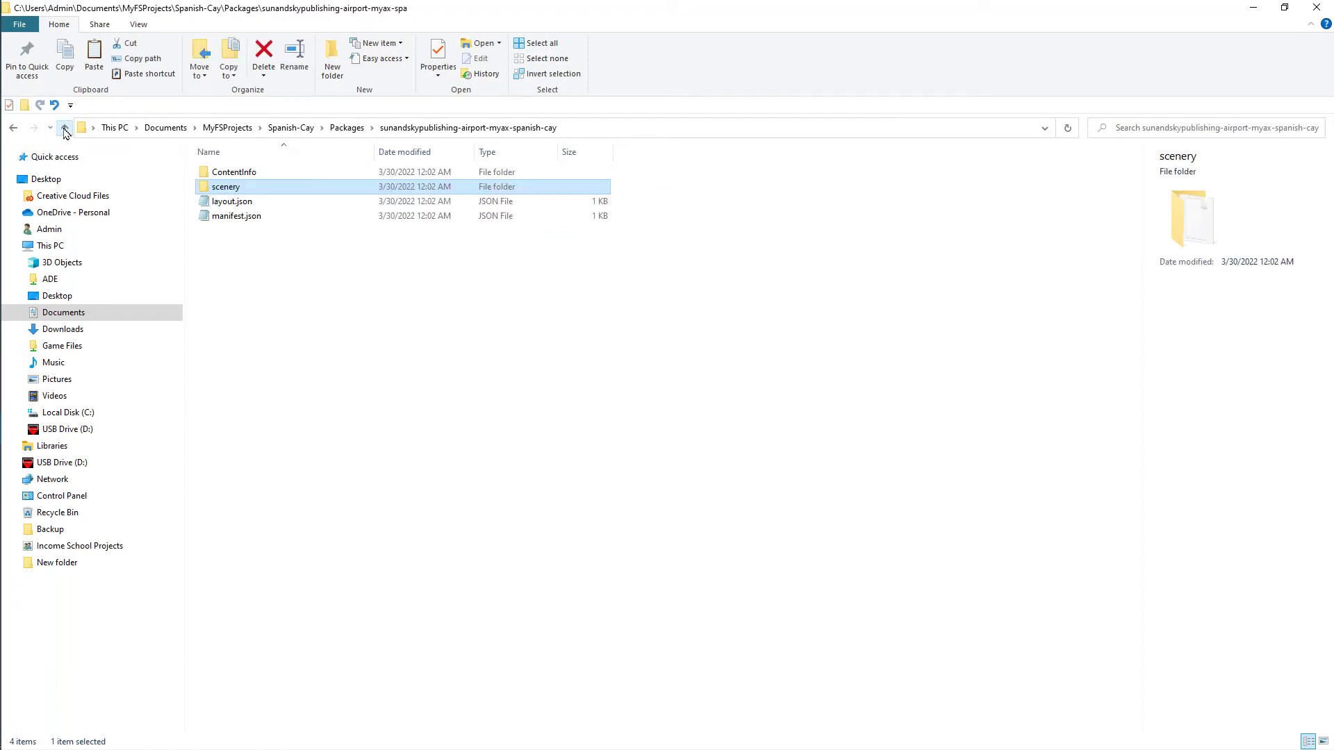
{"action": "left_click", "coordinate": [64, 128]}
{"action": "left_click", "coordinate": [65, 129]}
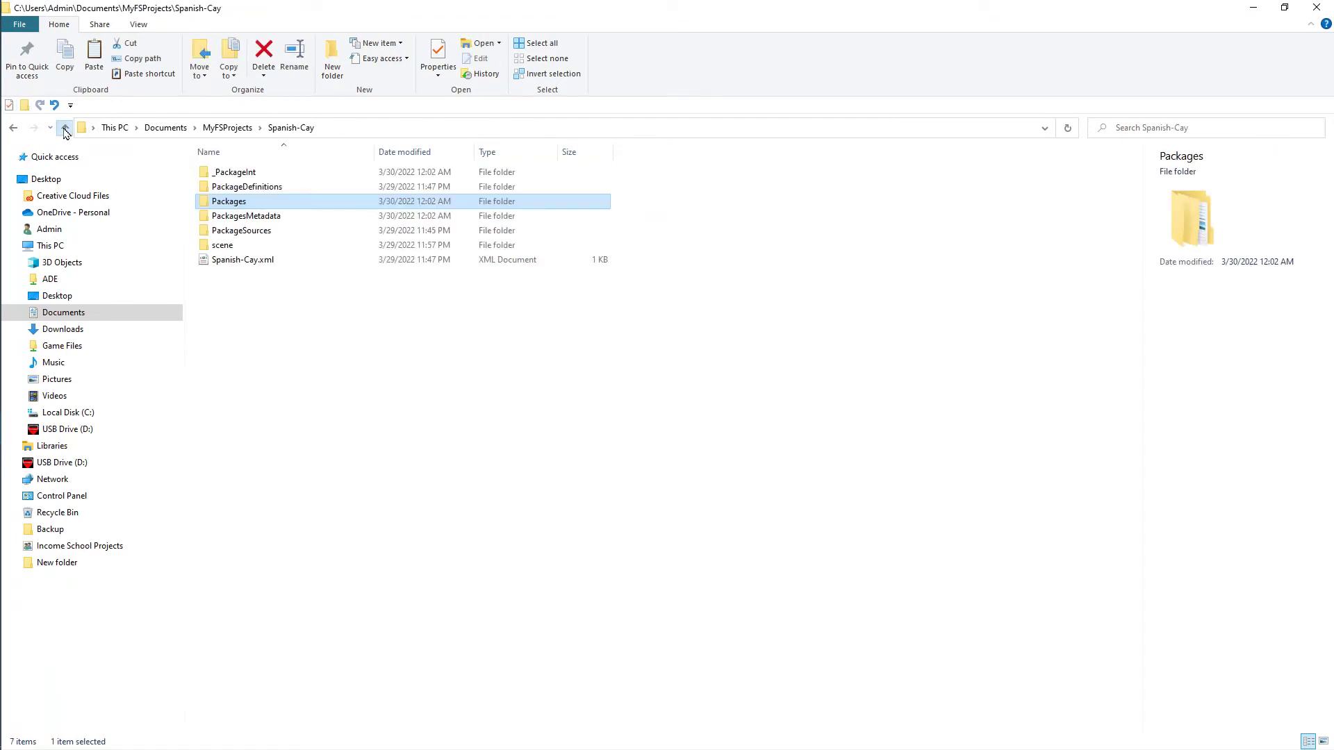
{"action": "double_click", "coordinate": [236, 202]}
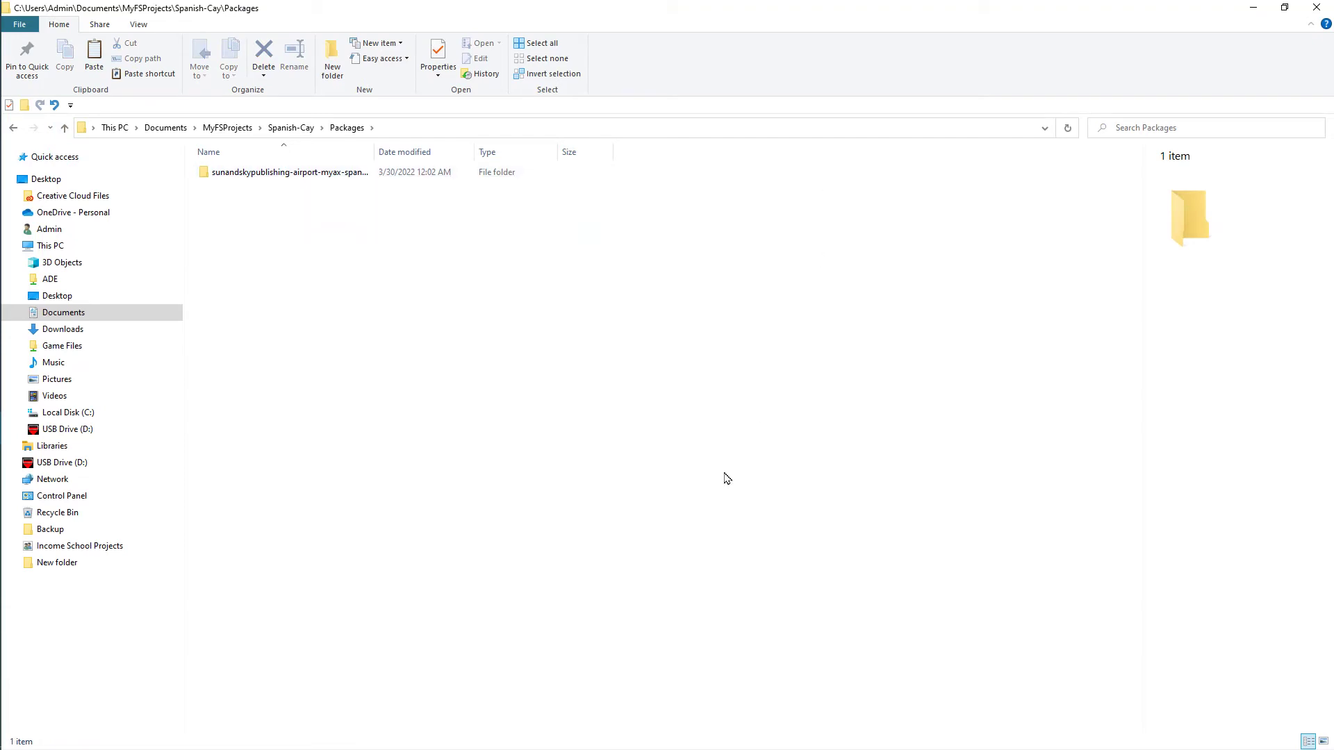
Return to the simulator and close the console, Inspector, Properties, Scenery Editor and Project Editor windows.
{"action": "mouse_move", "coordinate": [2, 444]}
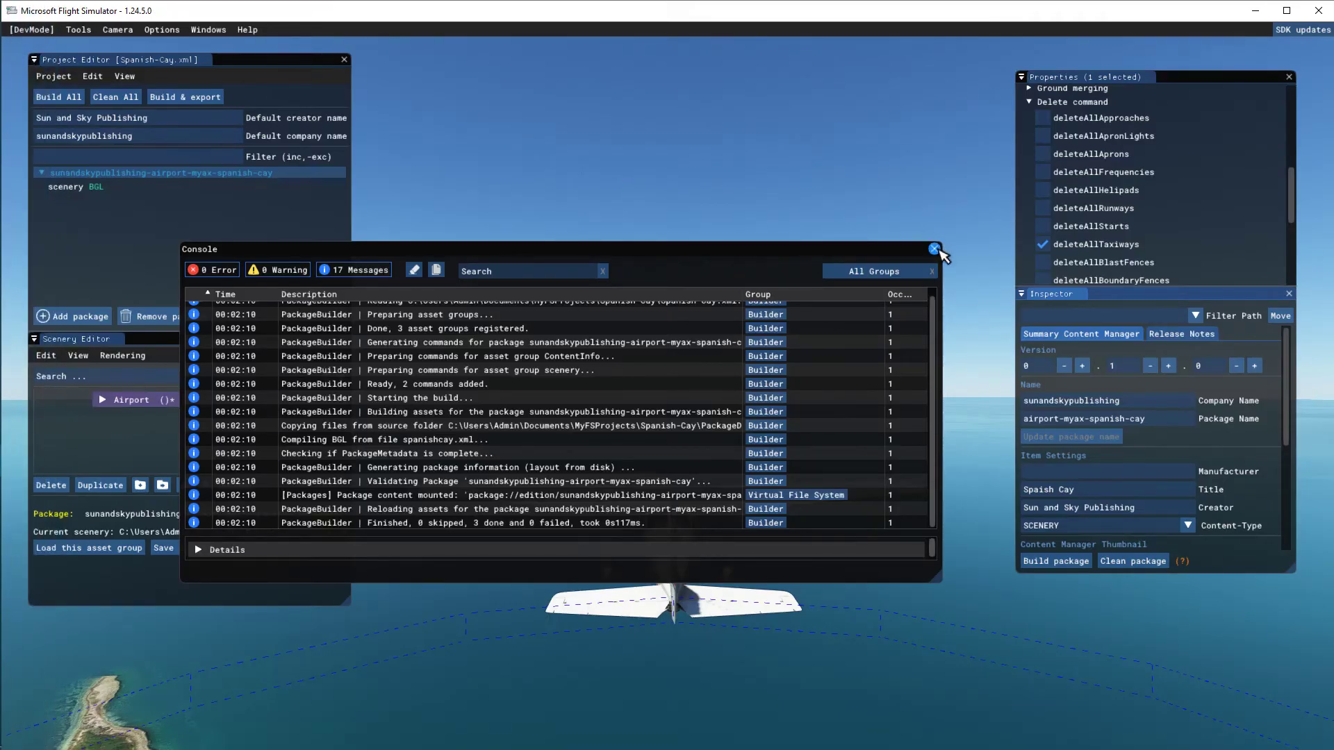
{"action": "left_click", "coordinate": [934, 248]}
{"action": "left_click", "coordinate": [1289, 294]}
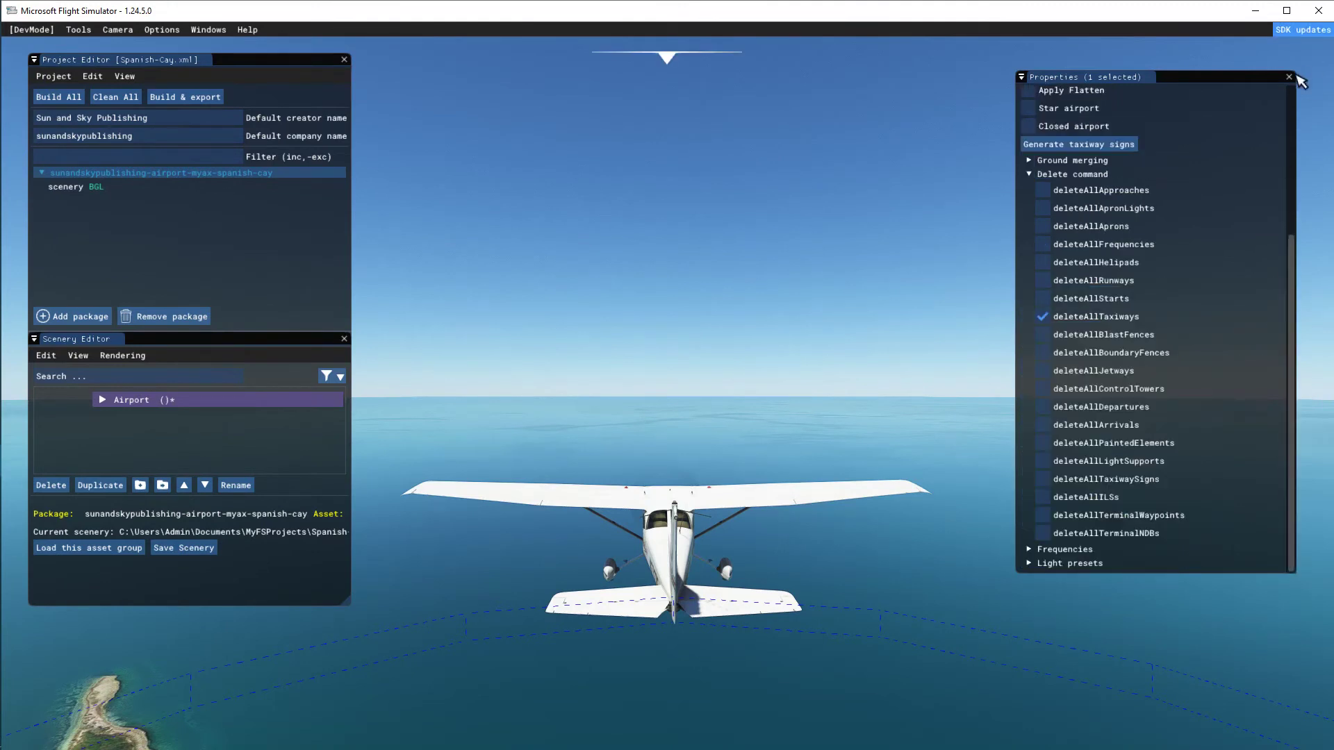
{"action": "left_click", "coordinate": [1289, 77]}
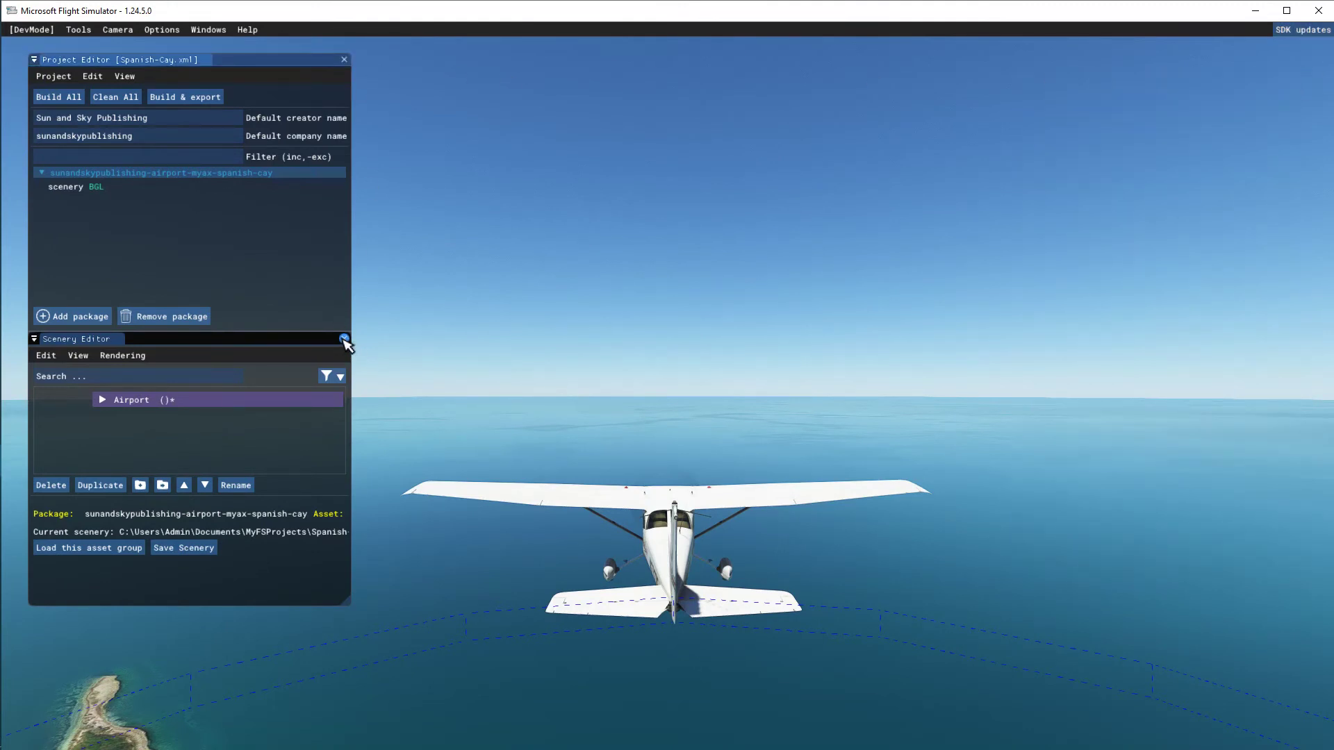
{"action": "left_click", "coordinate": [344, 338]}
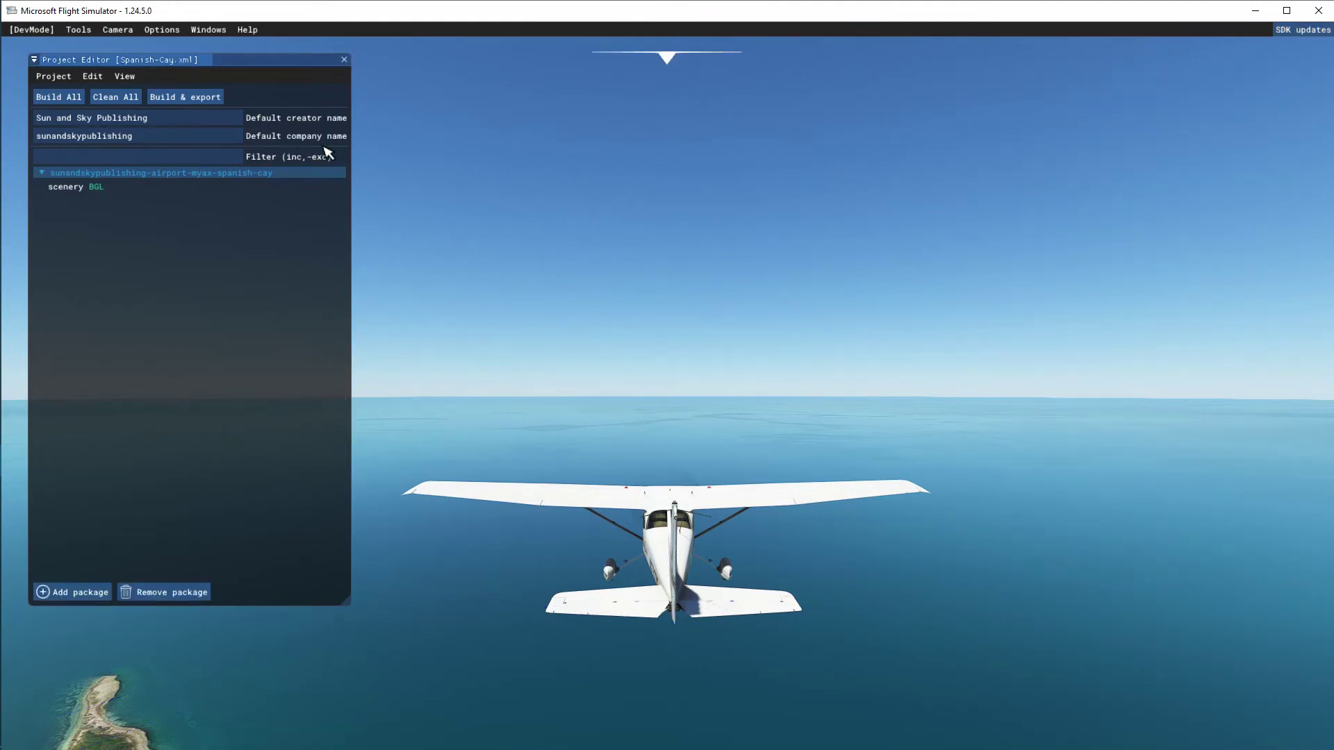
{"action": "left_click", "coordinate": [344, 60]}
Change the camera from the aircraft view to look at the island.
{"action": "mouse_move", "coordinate": [786, 41]}
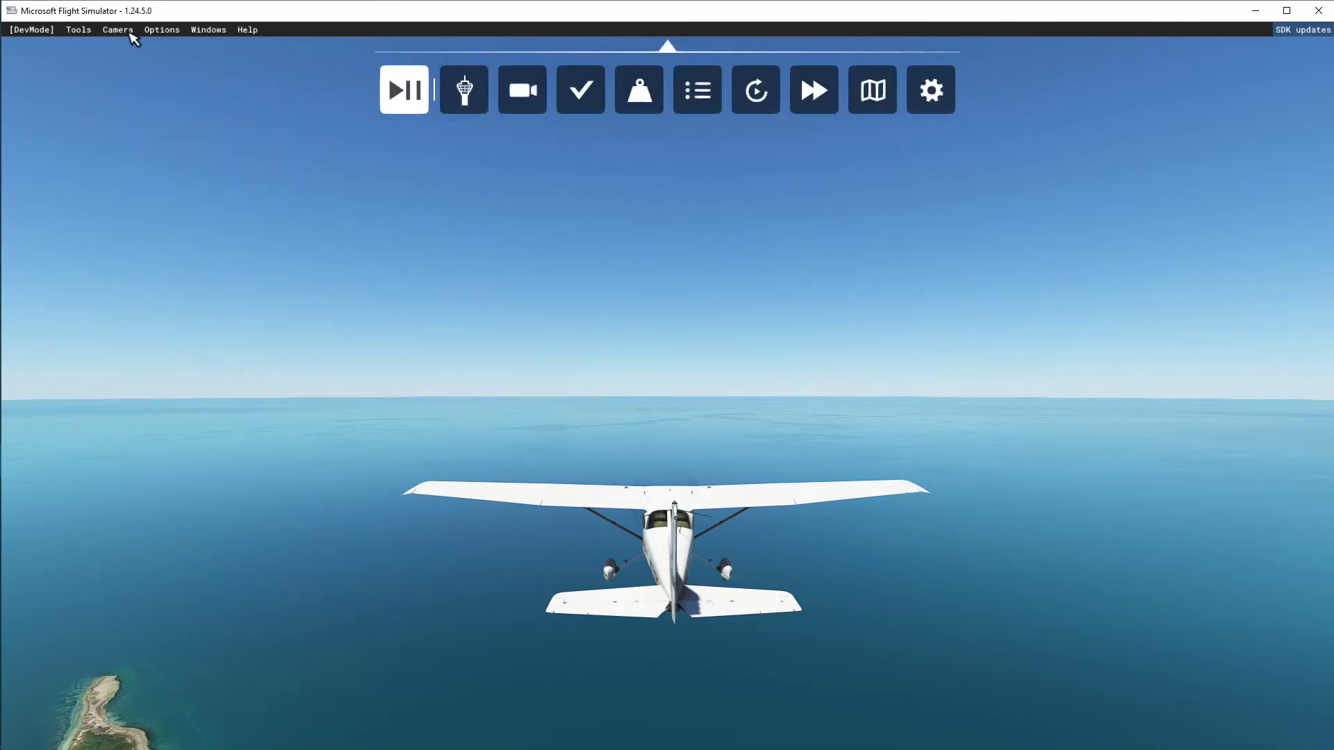
{"action": "left_click", "coordinate": [130, 32]}
{"action": "left_click", "coordinate": [134, 49]}
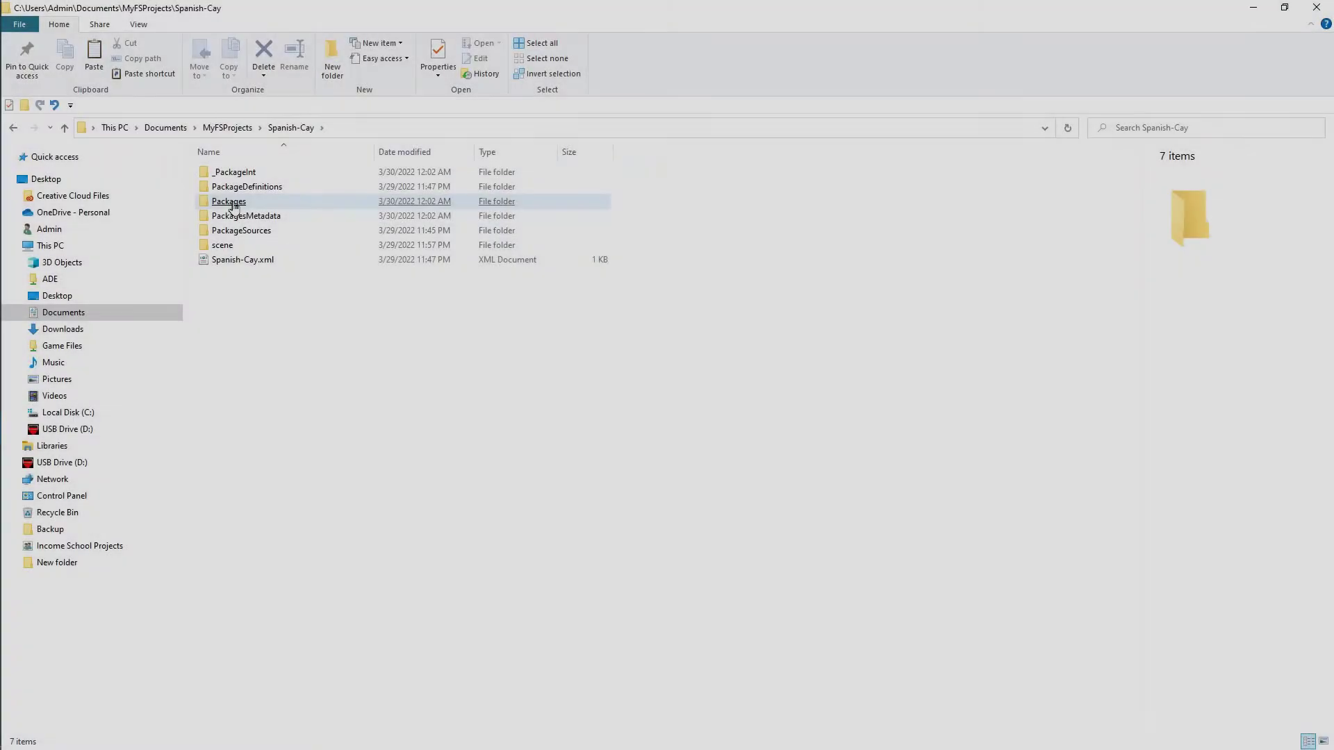
Copy the built sunandskypublishing-airport-myax-spanish-cay folder from the project's Packages folder in File Explorer.
{"action": "double_click", "coordinate": [233, 202]}
{"action": "left_click", "coordinate": [264, 174]}
{"action": "right_click", "coordinate": [267, 175]}
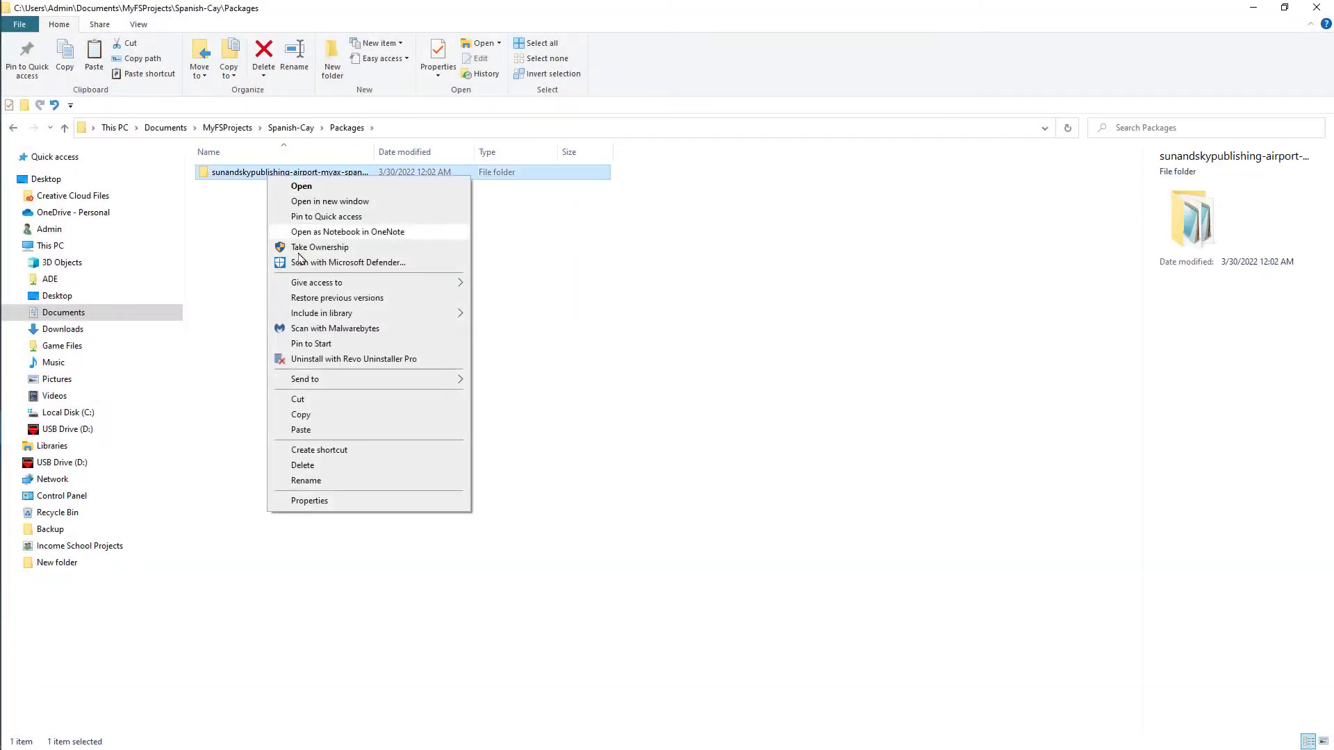
{"action": "left_click", "coordinate": [303, 415]}
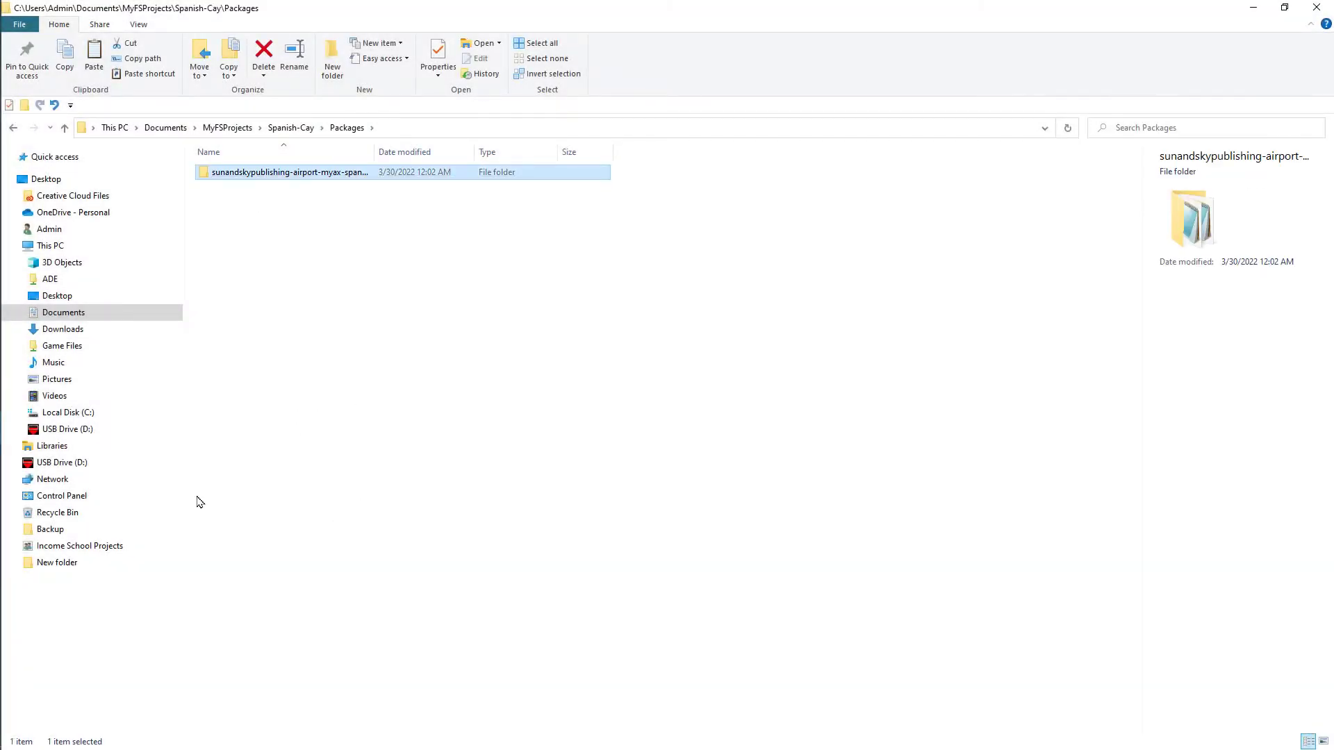
{"action": "left_click", "coordinate": [1251, 8]}
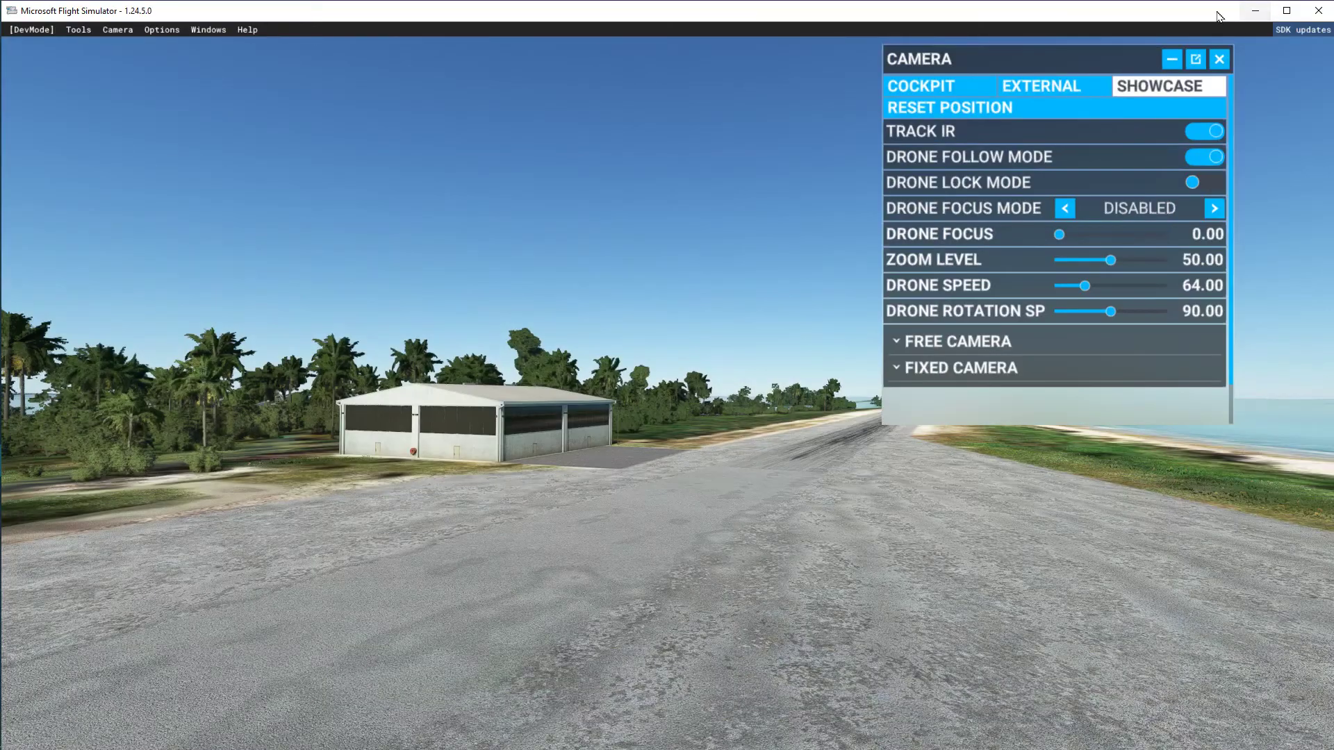
Close the Camera window, switch to the desktop and open the Community folder inside the simulator's LocalCache Packages folder.
{"action": "left_click", "coordinate": [1220, 61]}
{"action": "left_click", "coordinate": [1255, 11]}
{"action": "double_click", "coordinate": [660, 93]}
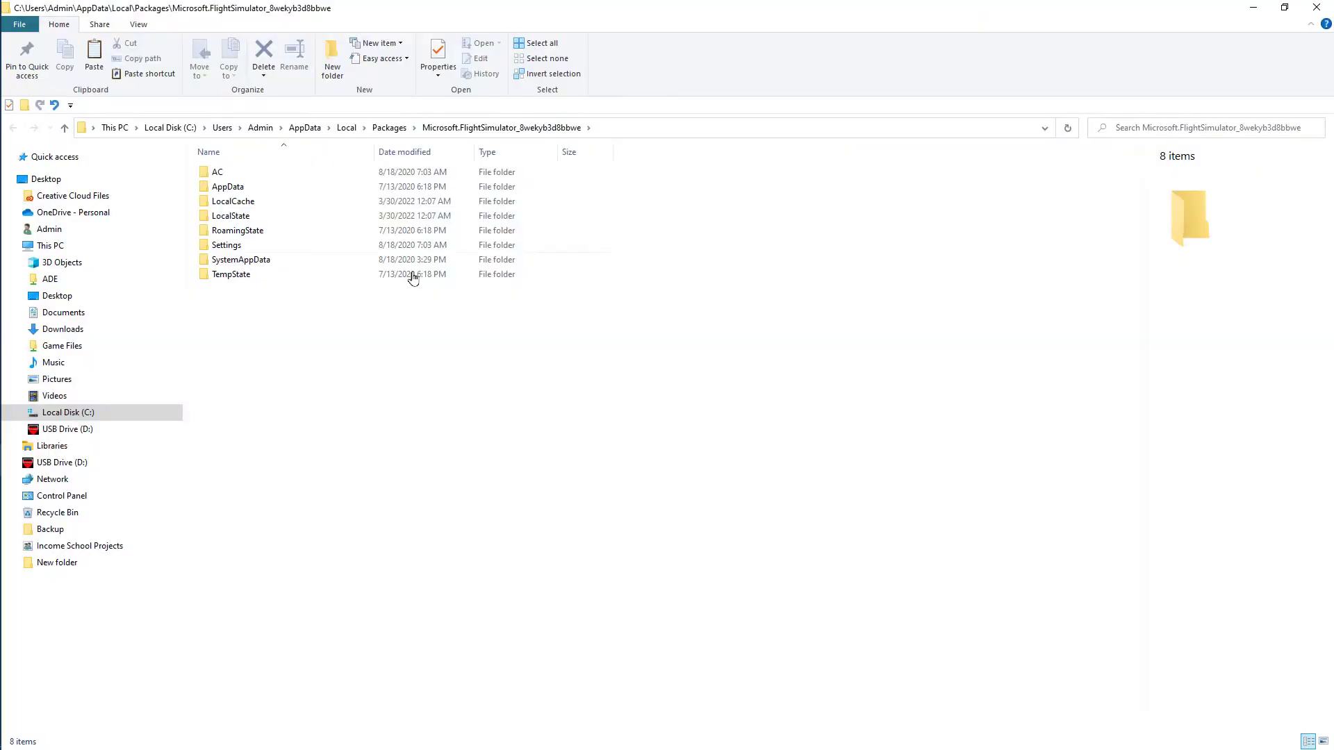
{"action": "double_click", "coordinate": [233, 216]}
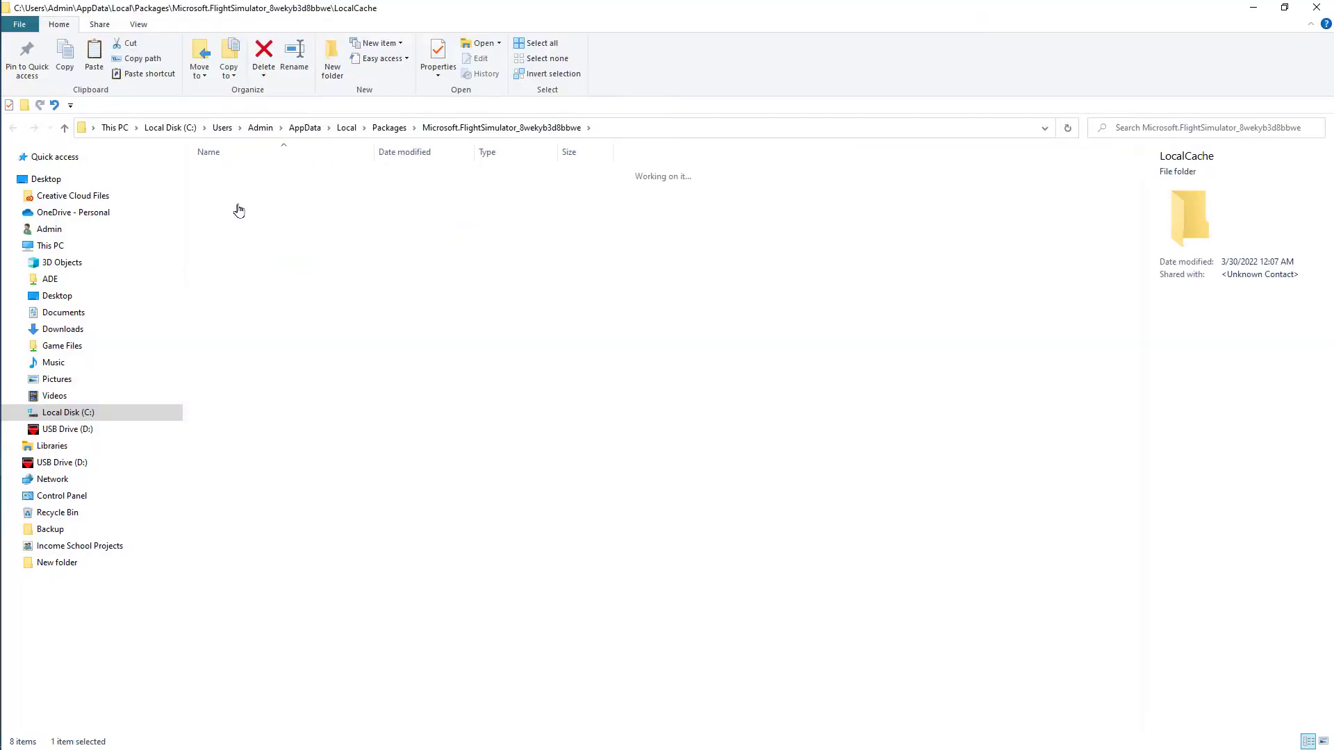
{"action": "left_click", "coordinate": [267, 206]}
{"action": "double_click", "coordinate": [242, 209]}
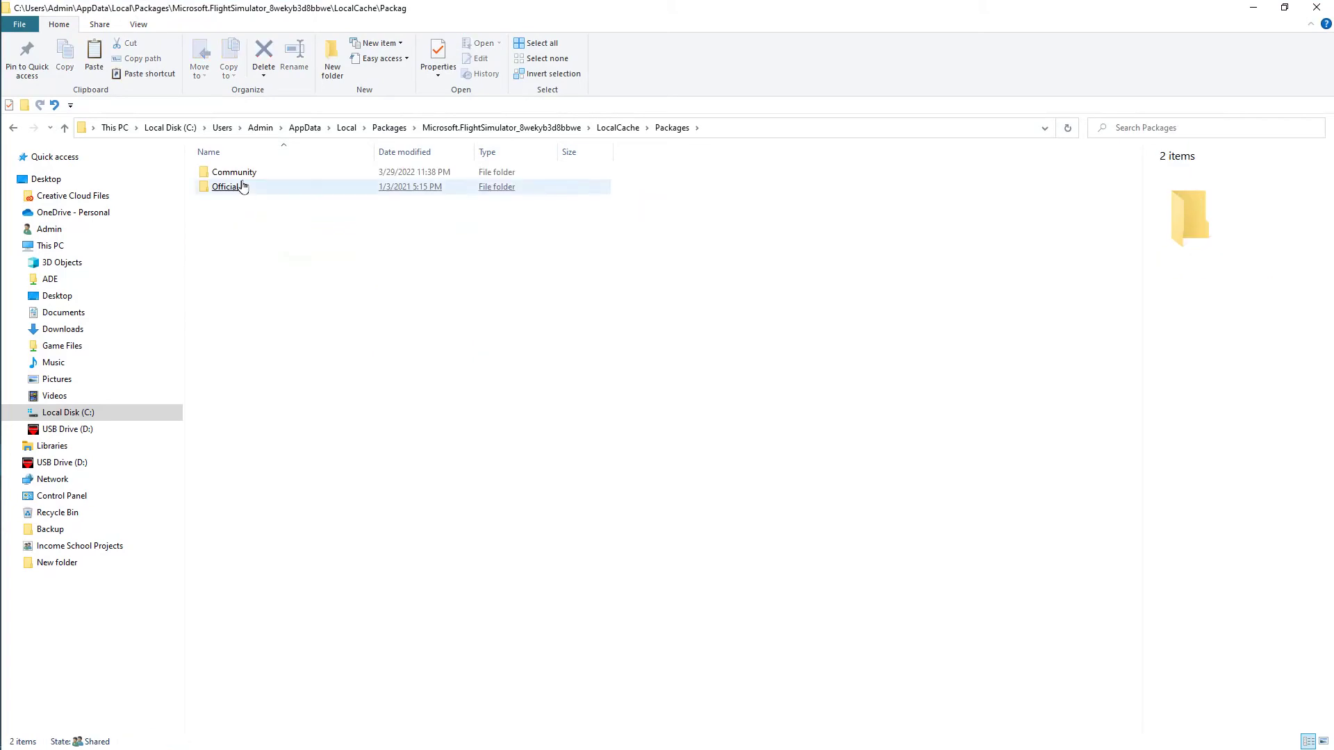
{"action": "double_click", "coordinate": [240, 175]}
{"action": "left_click", "coordinate": [243, 180]}
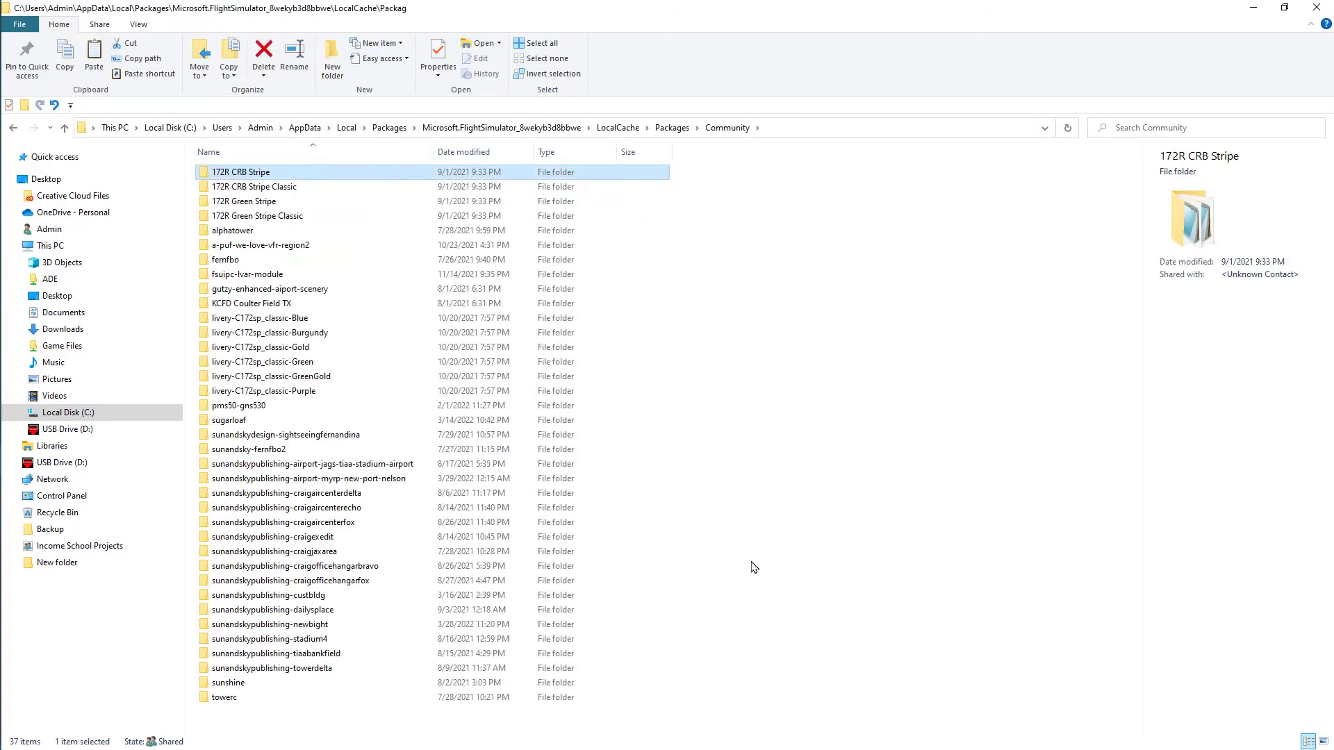
Paste the copied sunandskypublishing-airport-myax-spanish-cay package into the Community folder and put File Explorer away.
{"action": "right_click", "coordinate": [751, 563]}
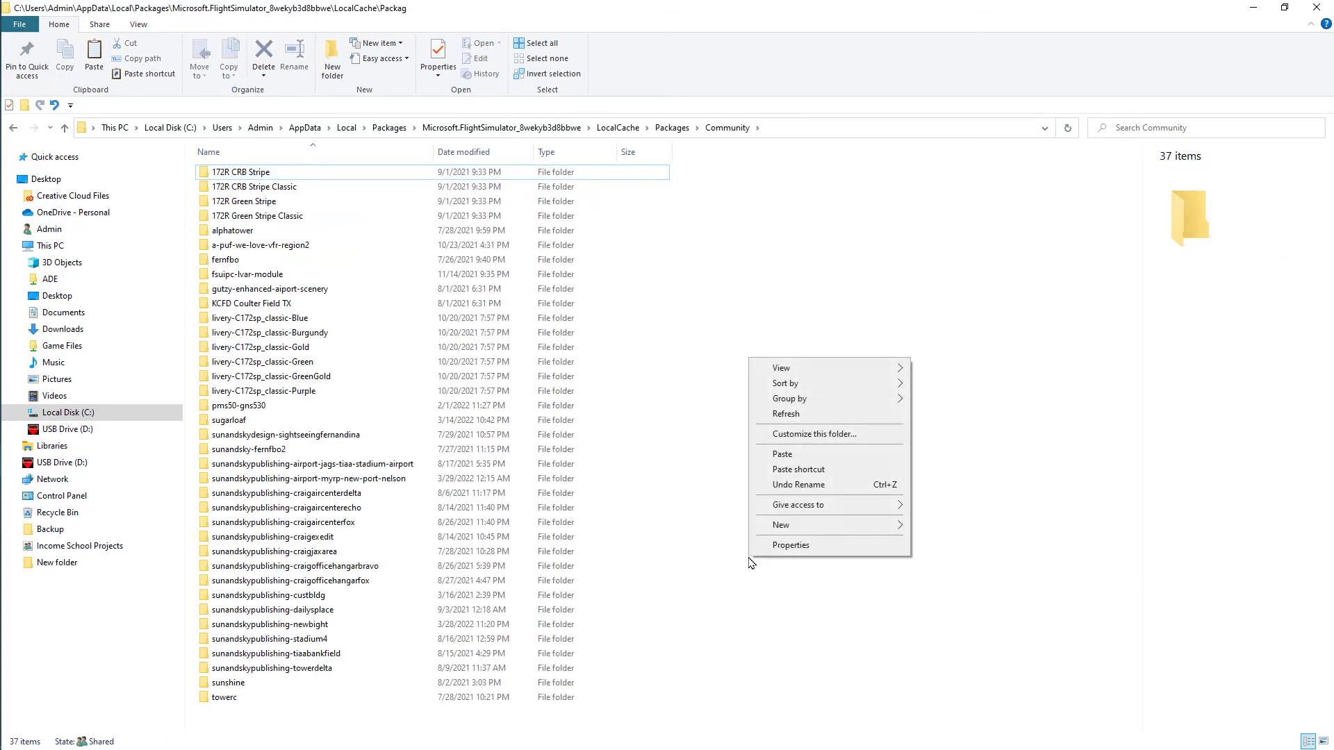
{"action": "left_click", "coordinate": [808, 455]}
{"action": "left_click", "coordinate": [814, 460]}
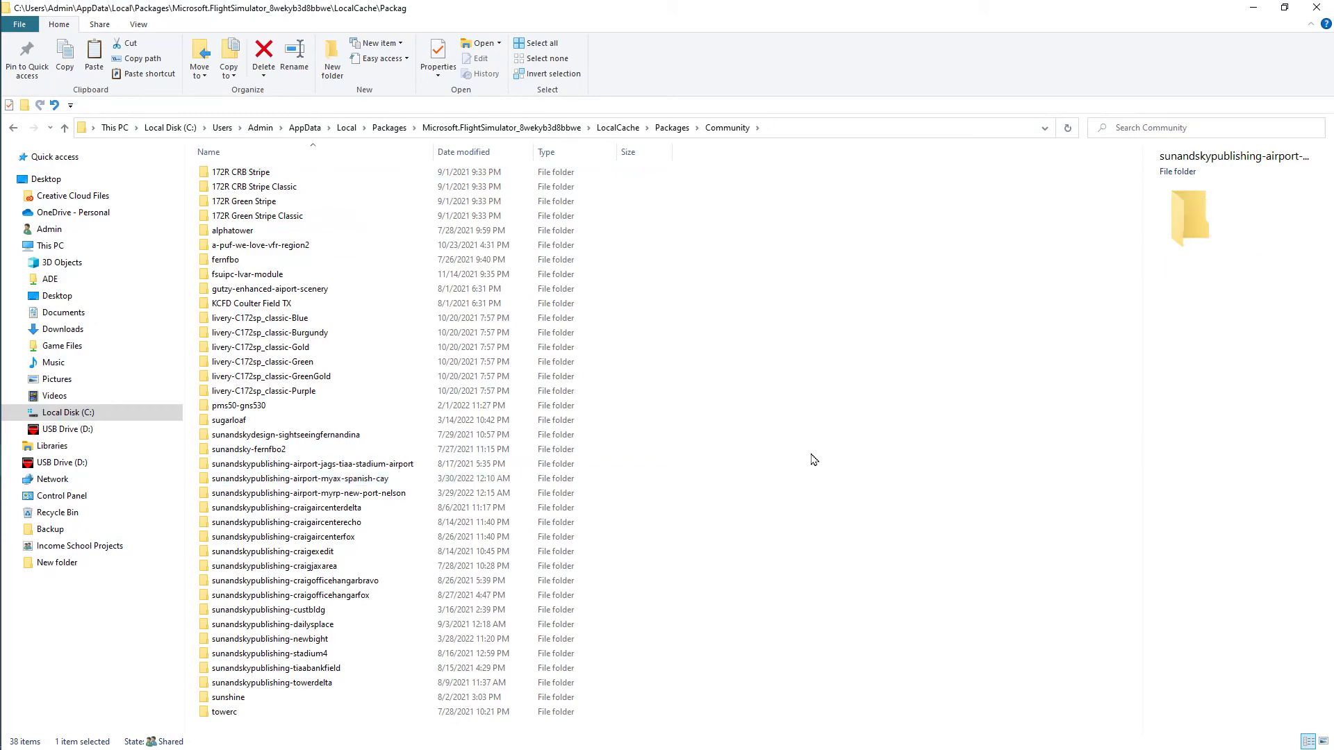
{"action": "left_click", "coordinate": [1303, 20]}
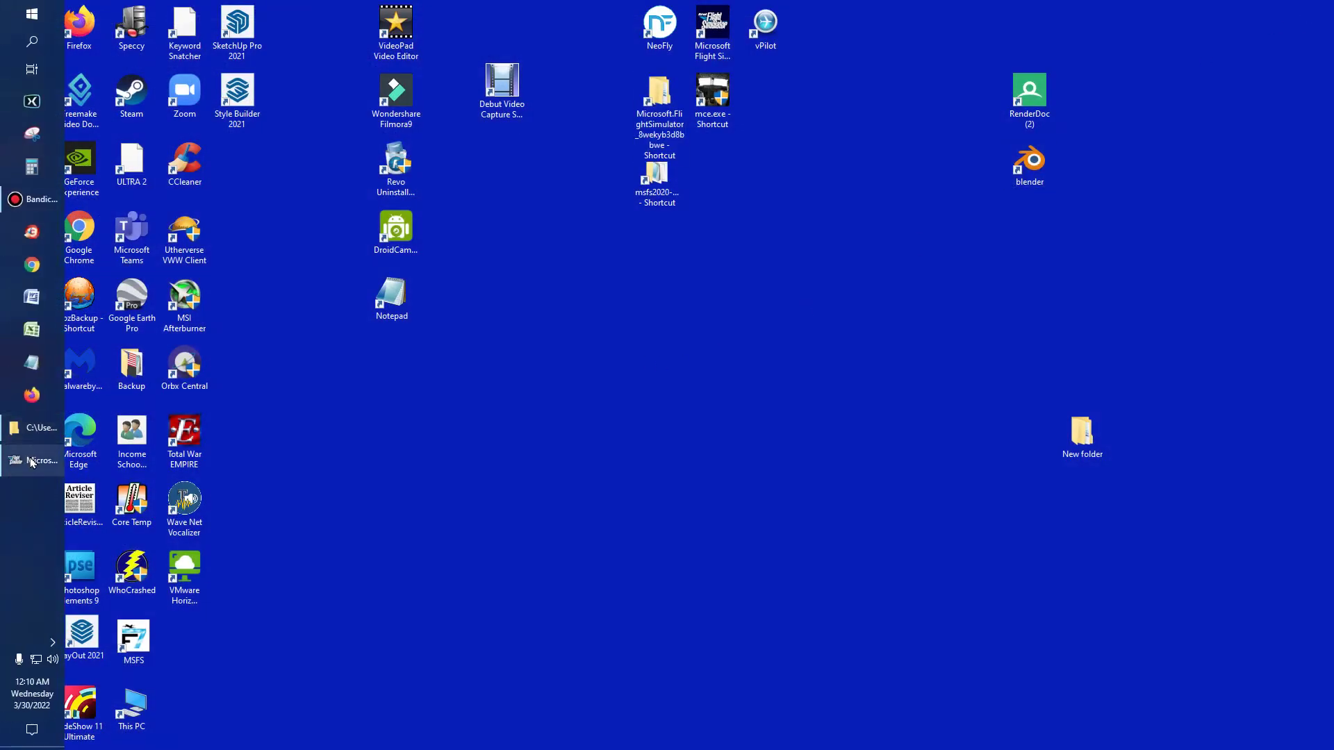
Return to Microsoft Flight Simulator and launch a flight from the world map with MYAX Spanish Cay as the departure airport.
{"action": "left_click", "coordinate": [31, 462]}
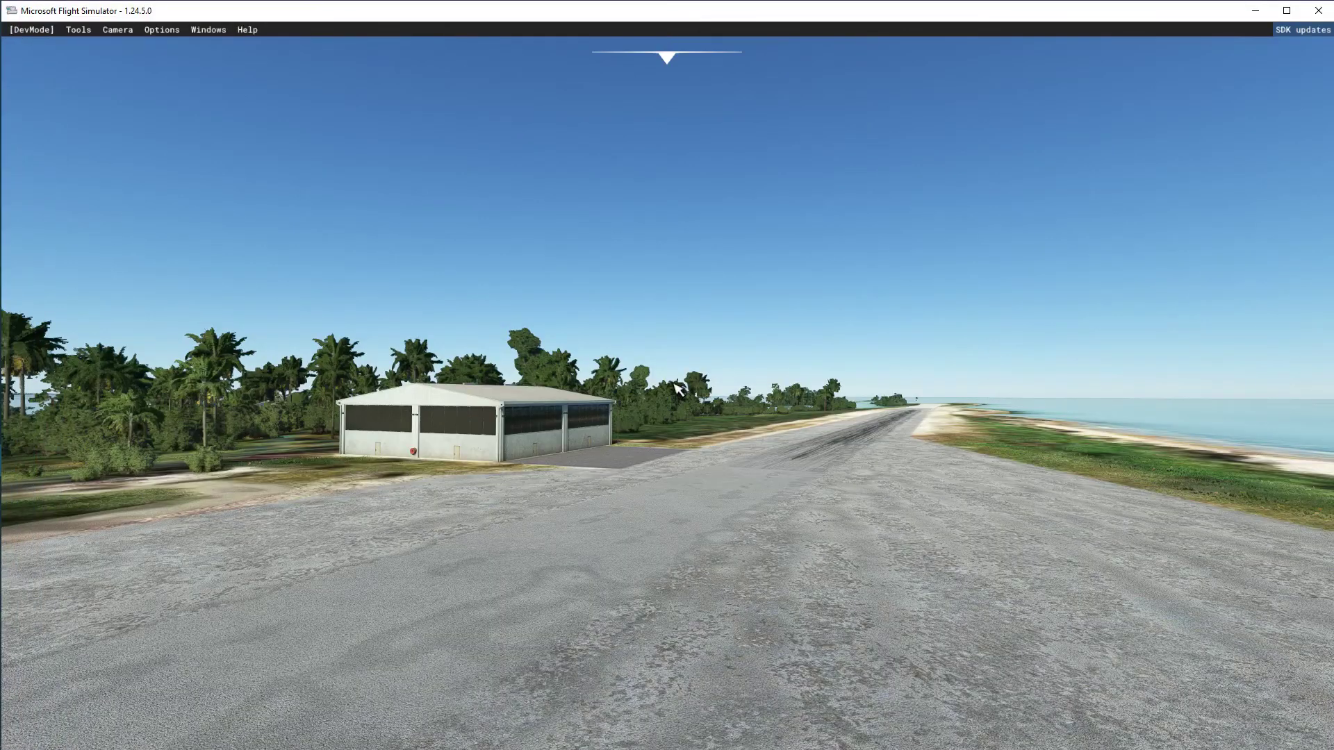
{"action": "right_click_drag", "start_coordinate": [714, 406], "coordinate": [1306, 407]}
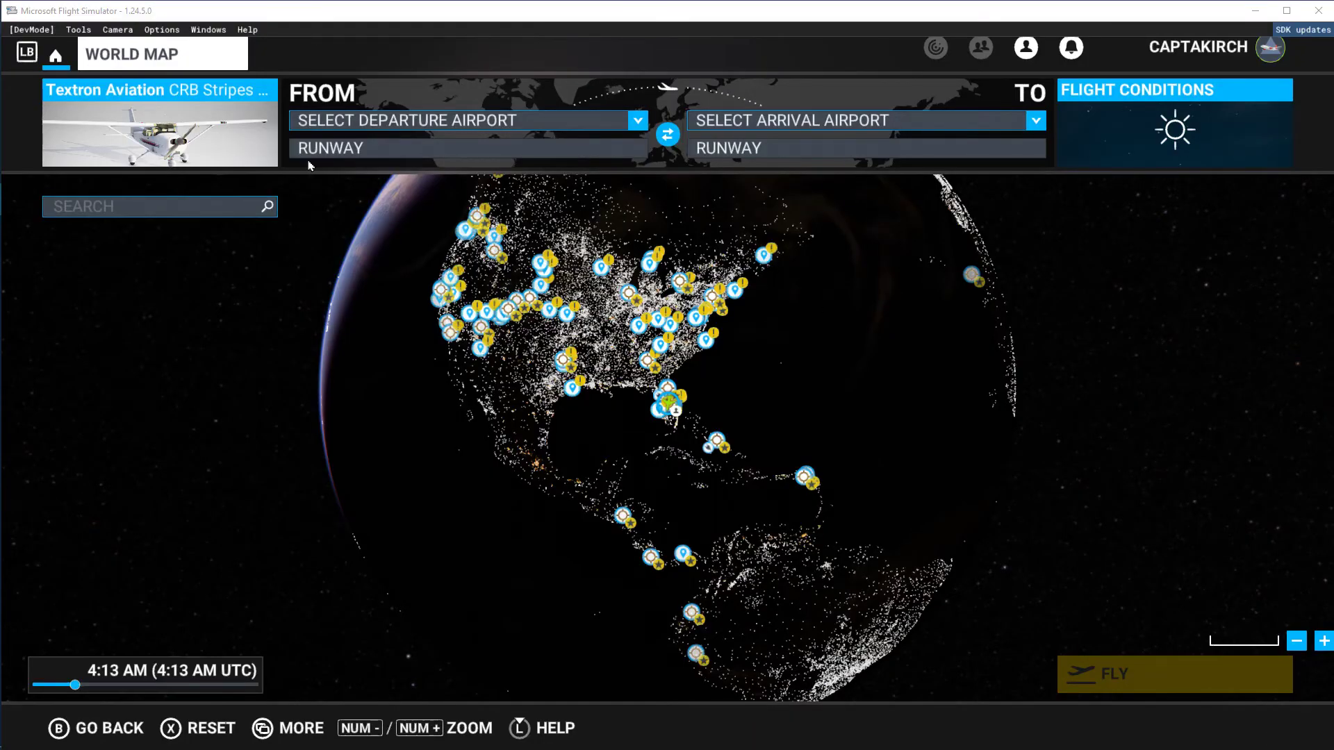
{"action": "left_click", "coordinate": [638, 121]}
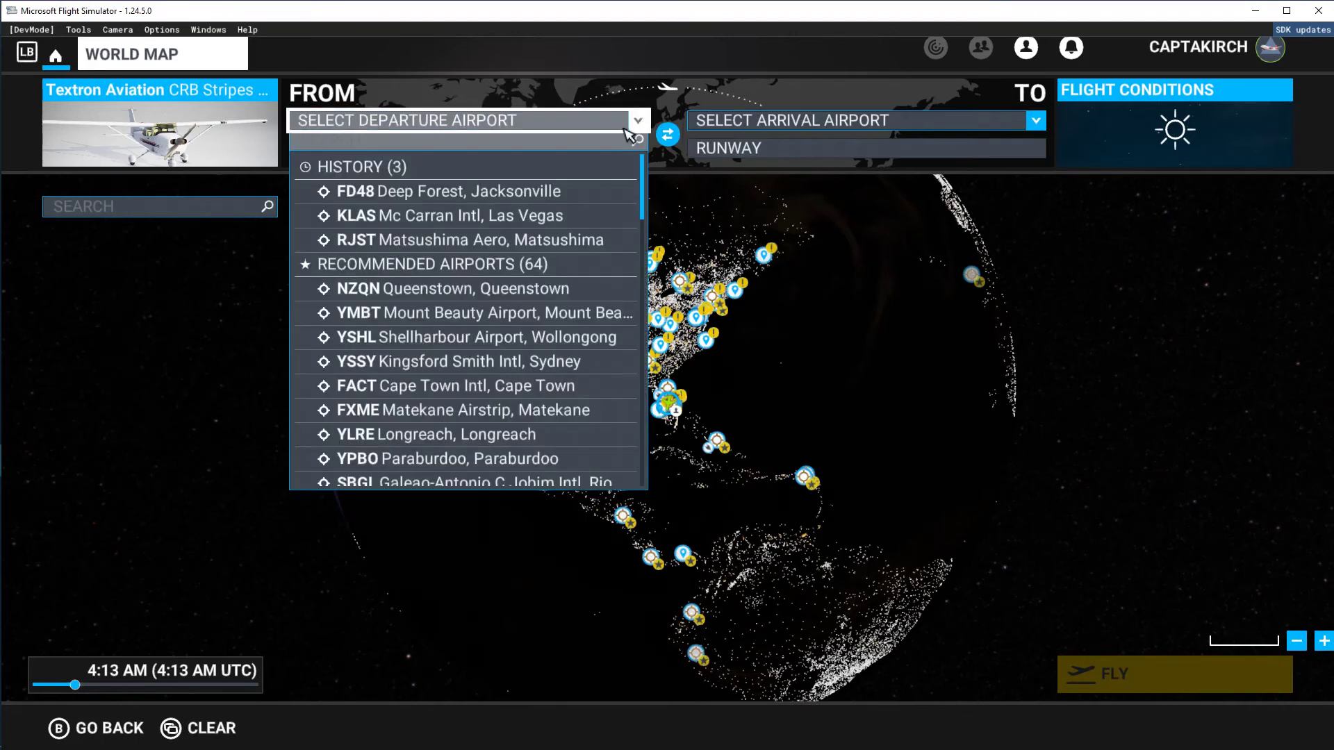
{"action": "left_click", "coordinate": [415, 146]}
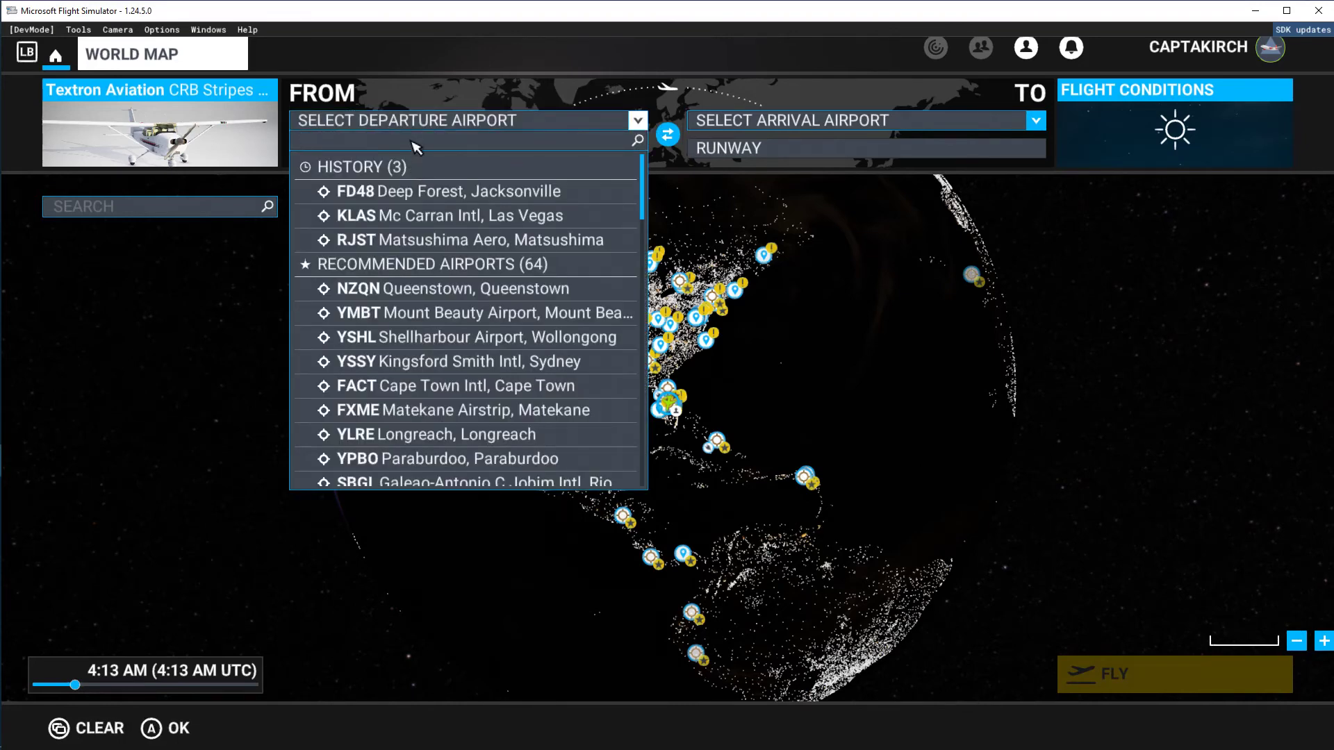
{"action": "type", "text": "m"}
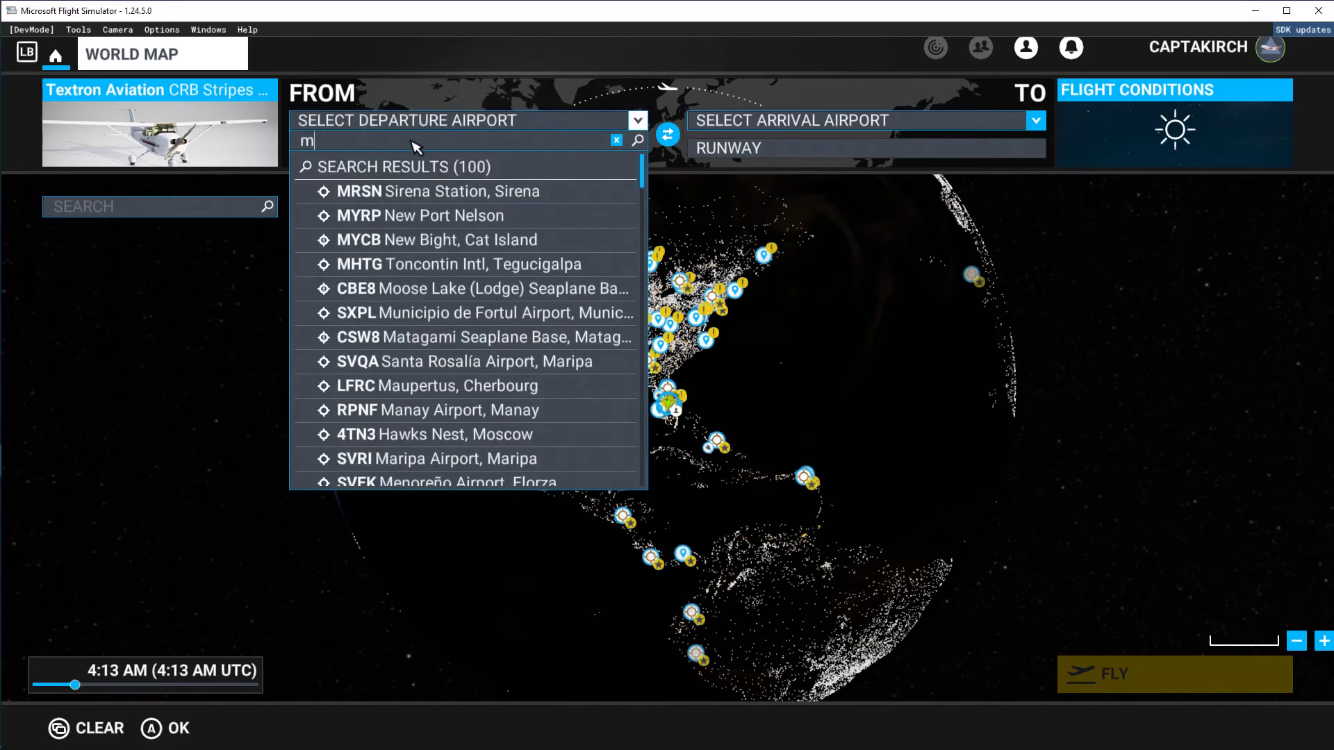
{"action": "type", "text": "yax"}
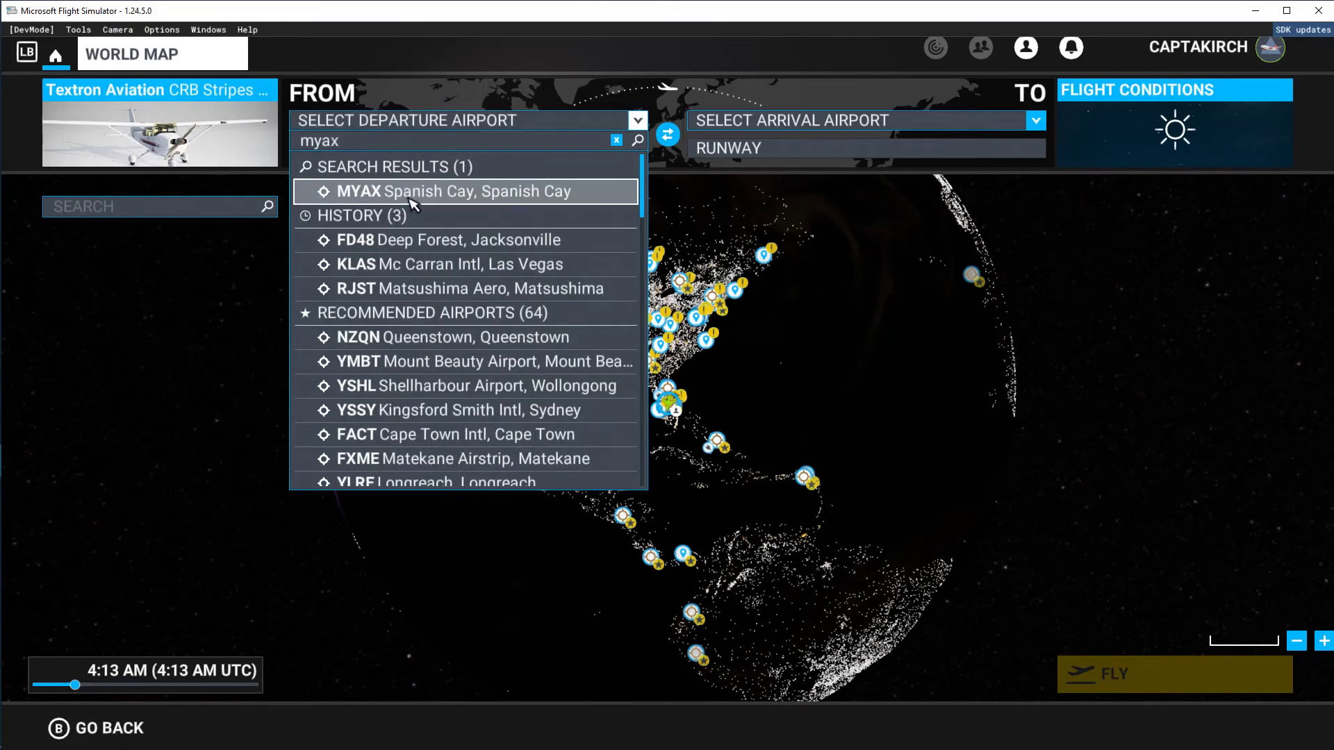
{"action": "left_click", "coordinate": [444, 191]}
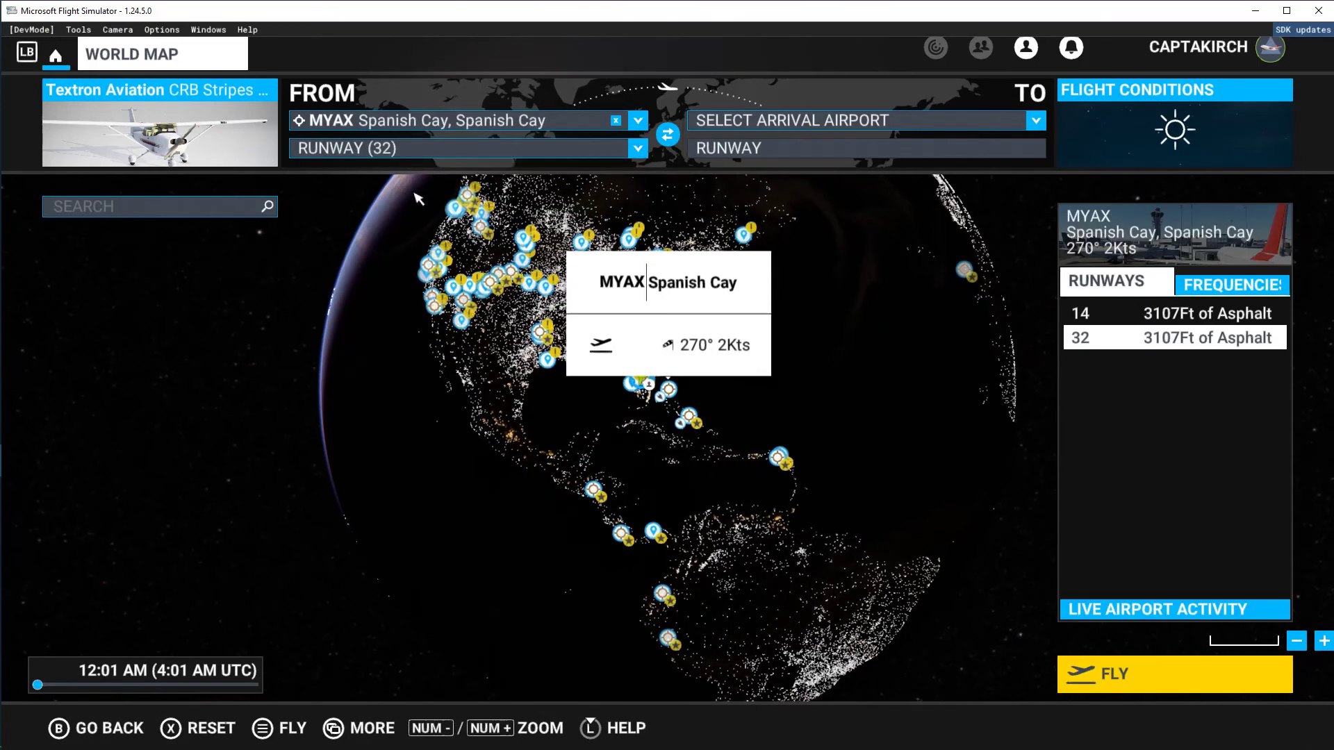
{"action": "left_click", "coordinate": [1114, 674]}
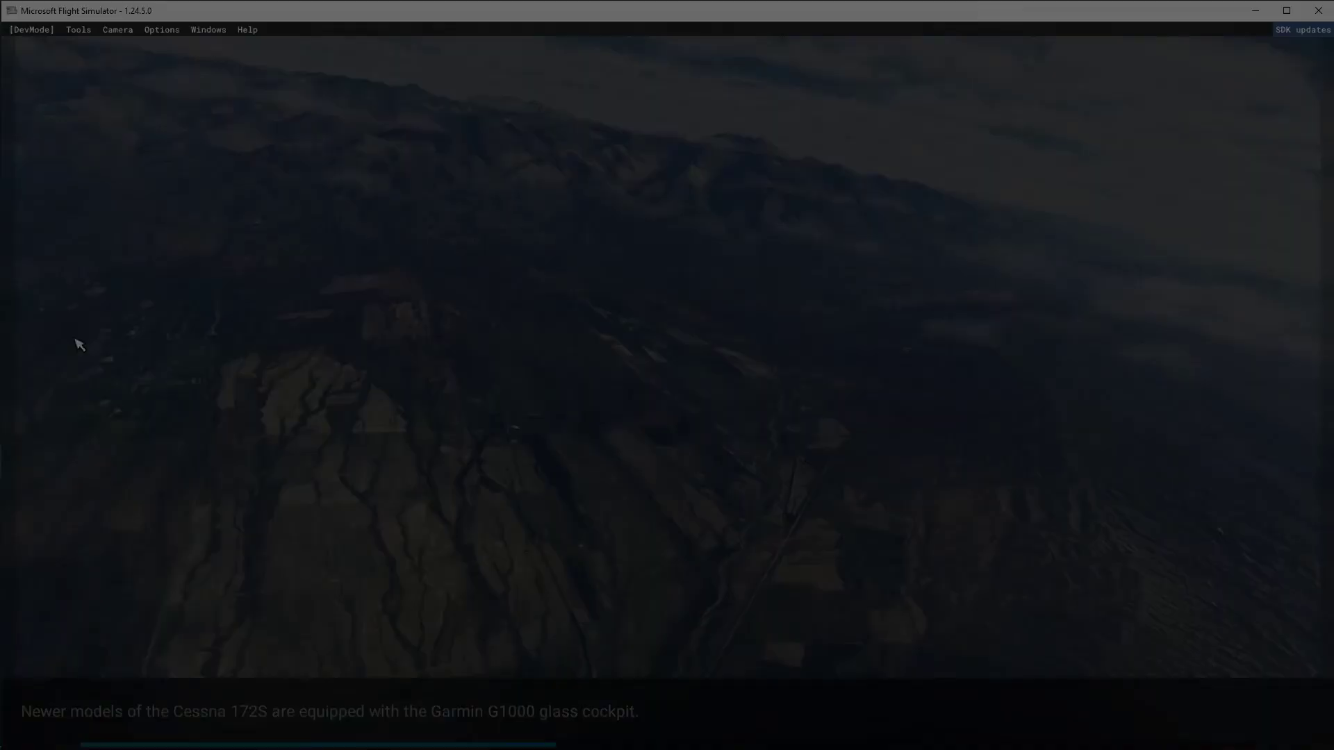
Set the simulation's local time to 10h and enter the flight at Spanish Cay.
{"action": "left_click", "coordinate": [161, 29]}
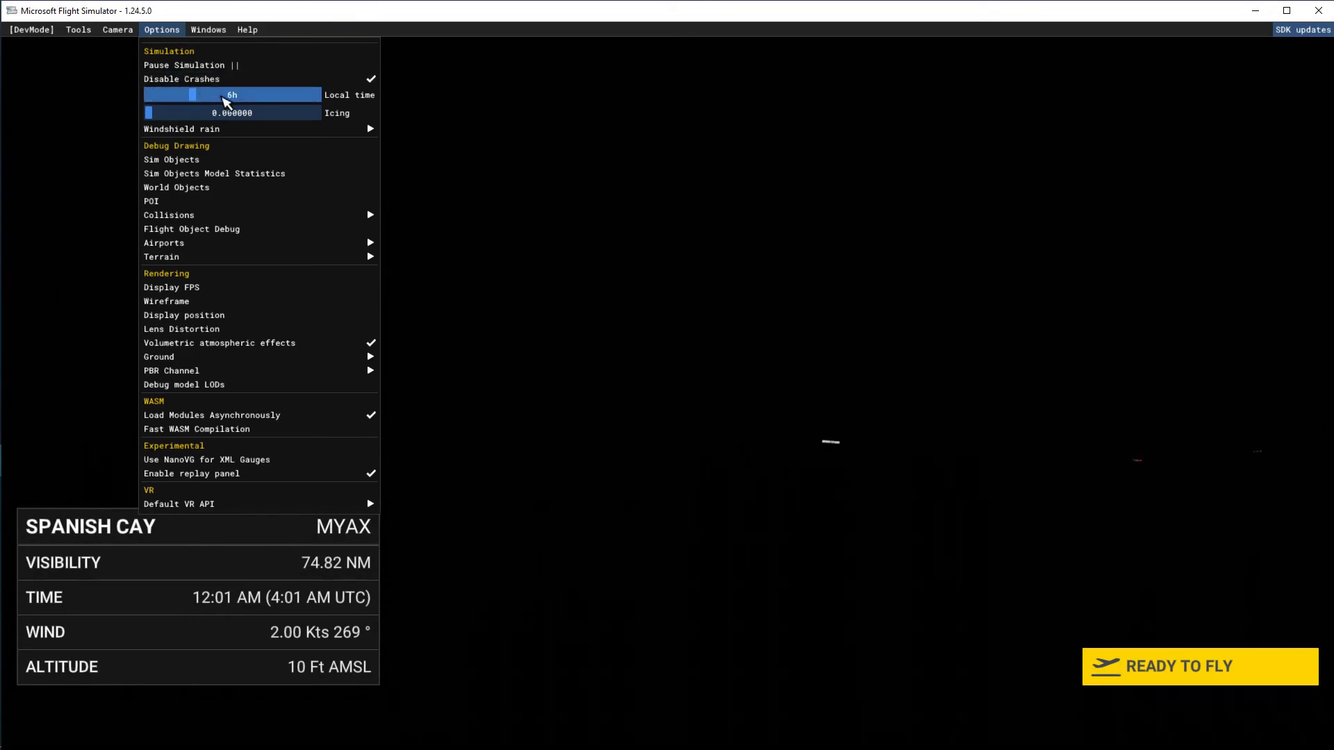
{"action": "left_click", "coordinate": [225, 102]}
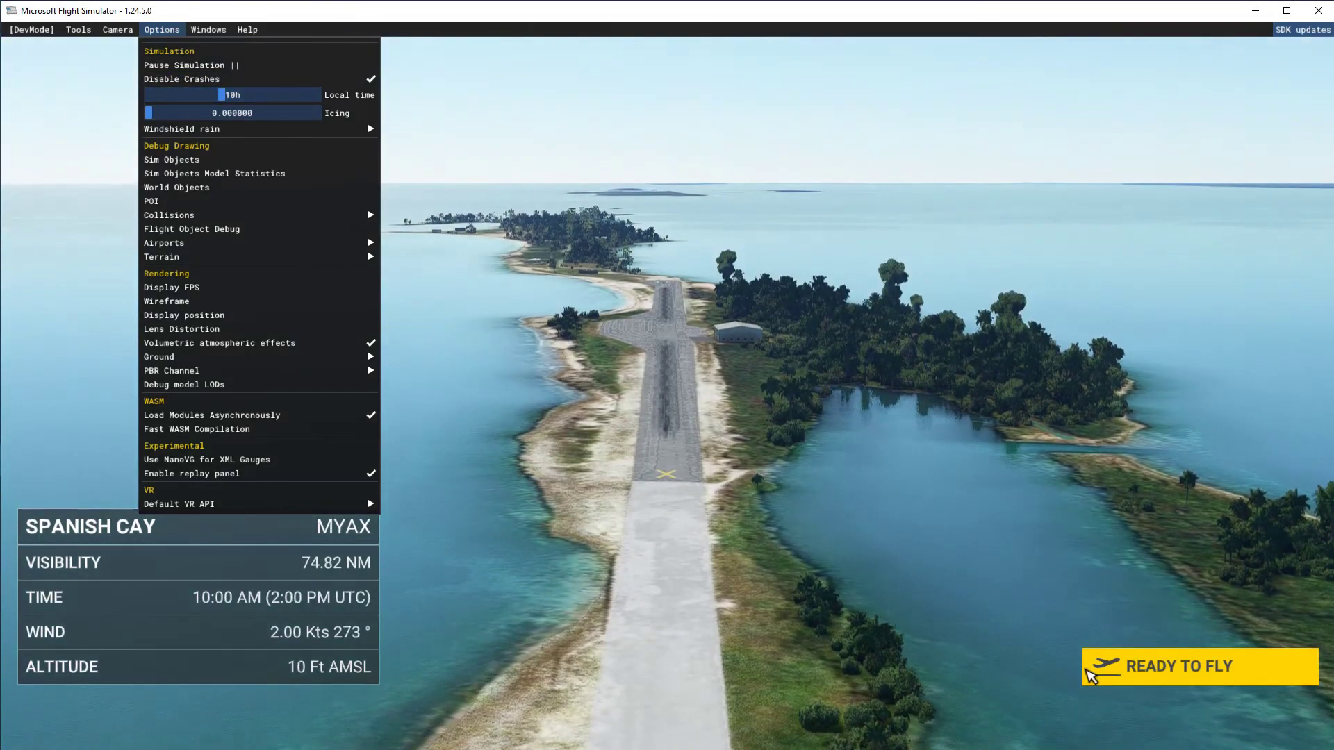
{"action": "left_click", "coordinate": [1136, 681]}
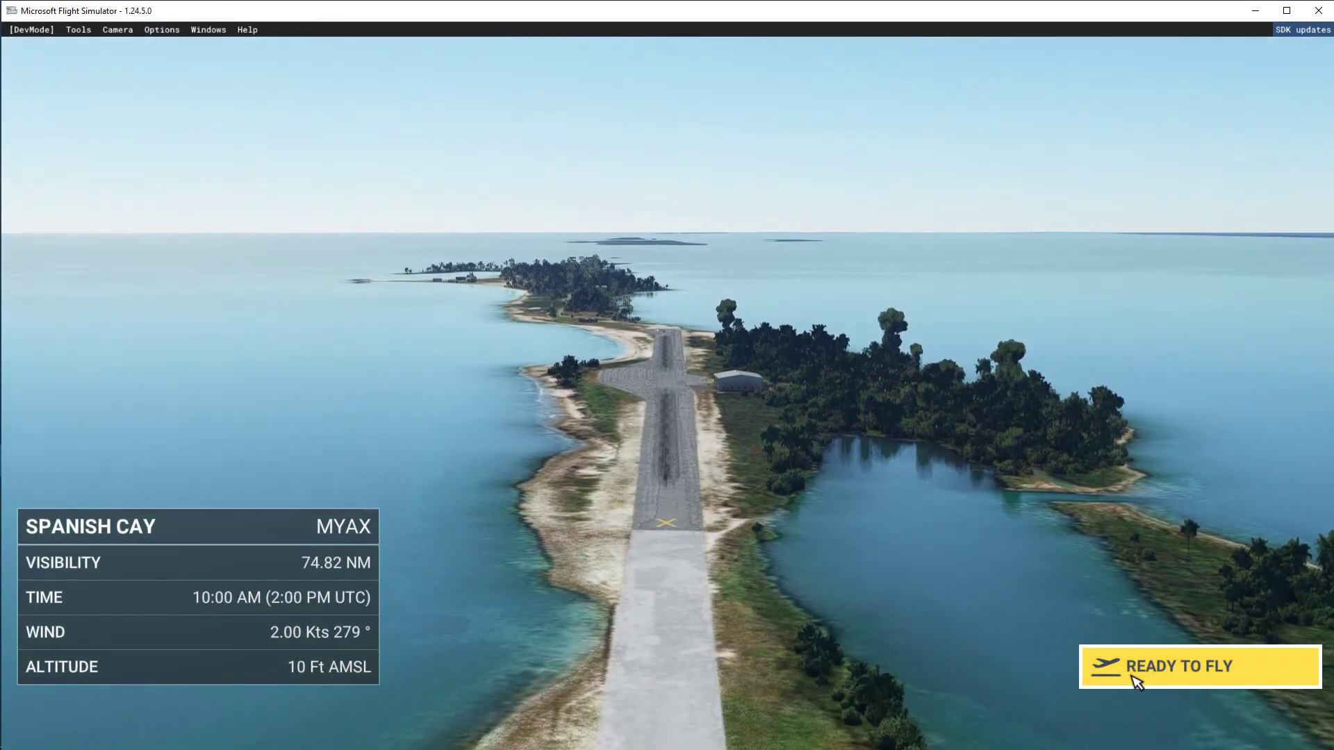
{"action": "left_click", "coordinate": [1136, 681]}
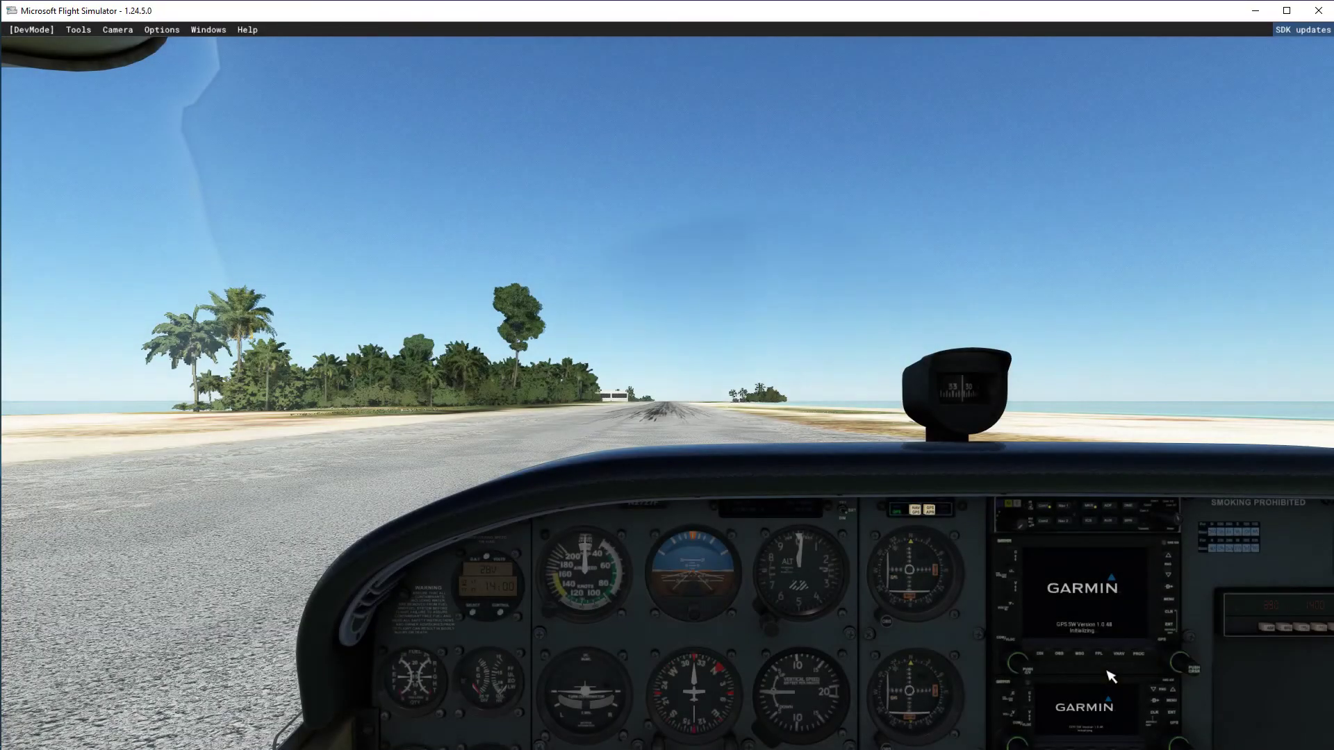
Open the Camera window, switch to the Showcase drone camera and set the drone speed to 102.
{"action": "mouse_move", "coordinate": [639, 57]}
{"action": "left_click", "coordinate": [513, 104]}
{"action": "left_click", "coordinate": [1173, 90]}
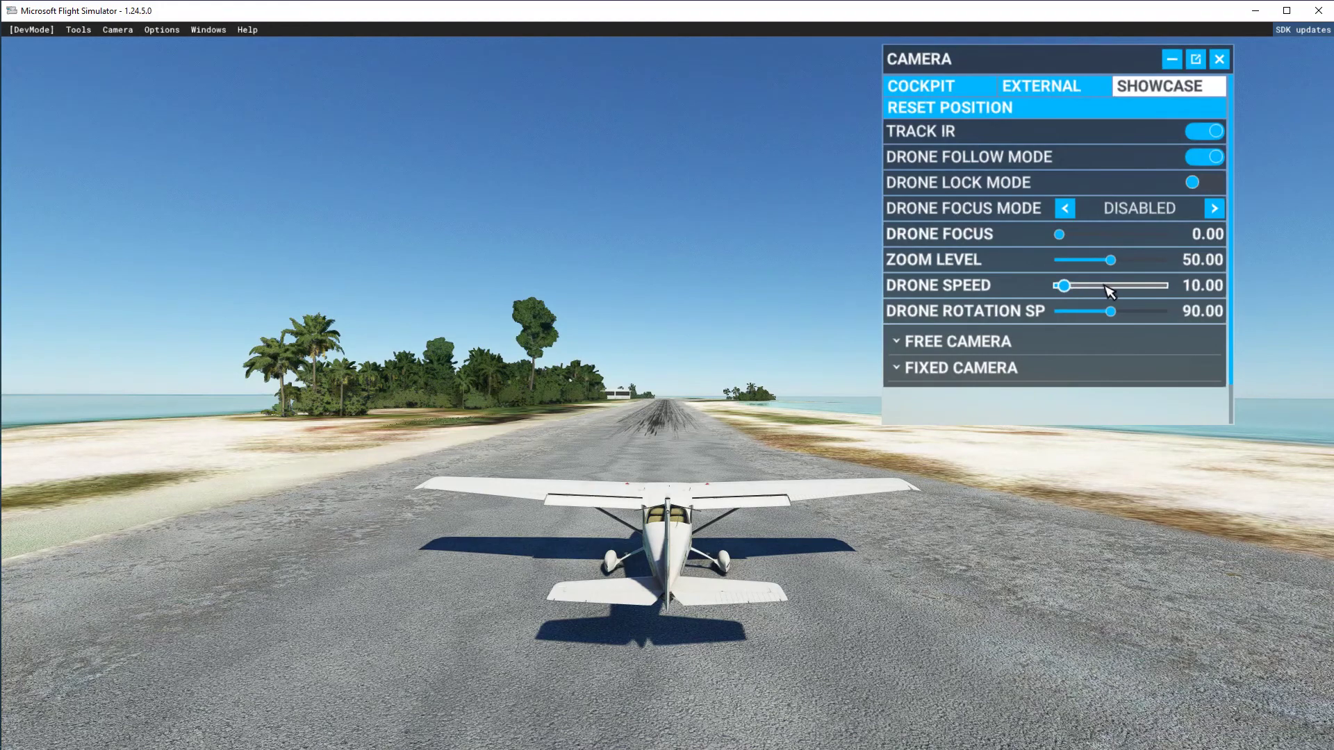
{"action": "left_click_drag", "start_coordinate": [1088, 291], "coordinate": [1106, 292]}
Fly the drone camera along the Spanish Cay runway and examine the paved apron area from above.
{"action": "key", "text": "w"}
{"action": "key", "text": "r"}
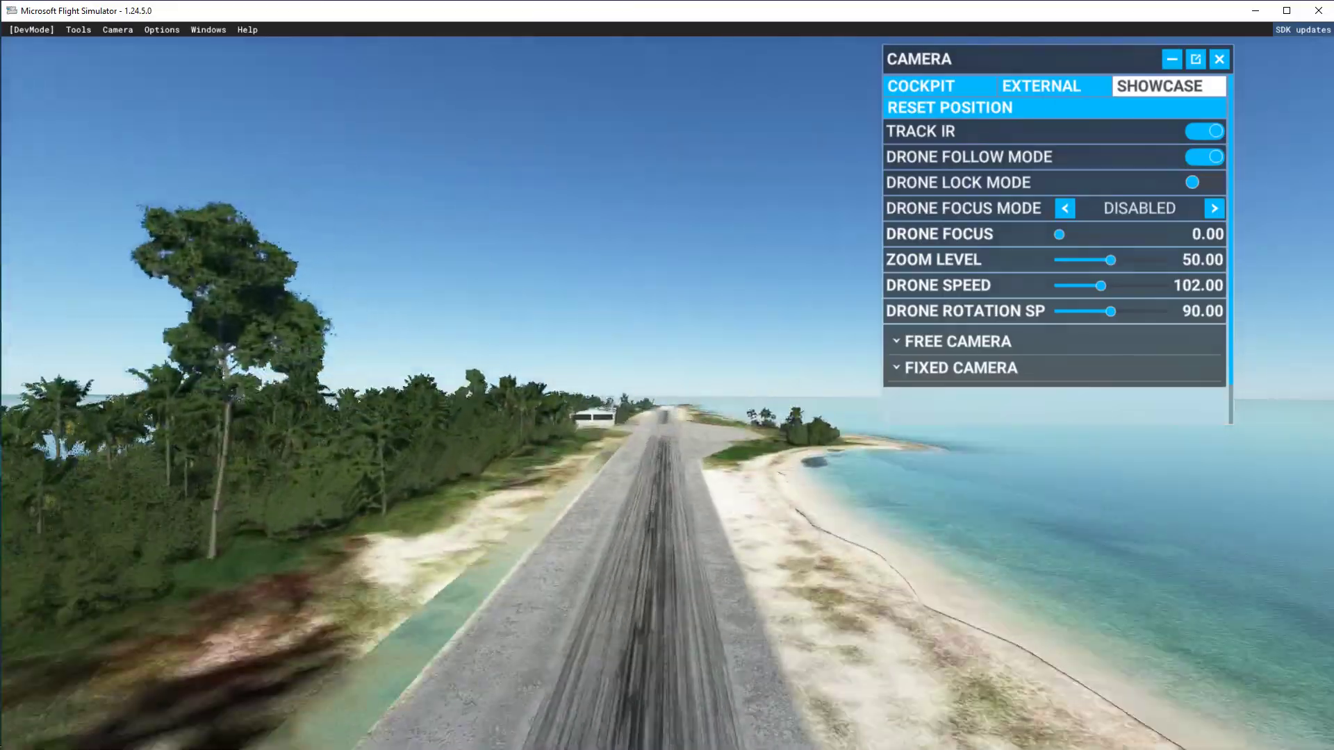
{"action": "key", "text": "w"}
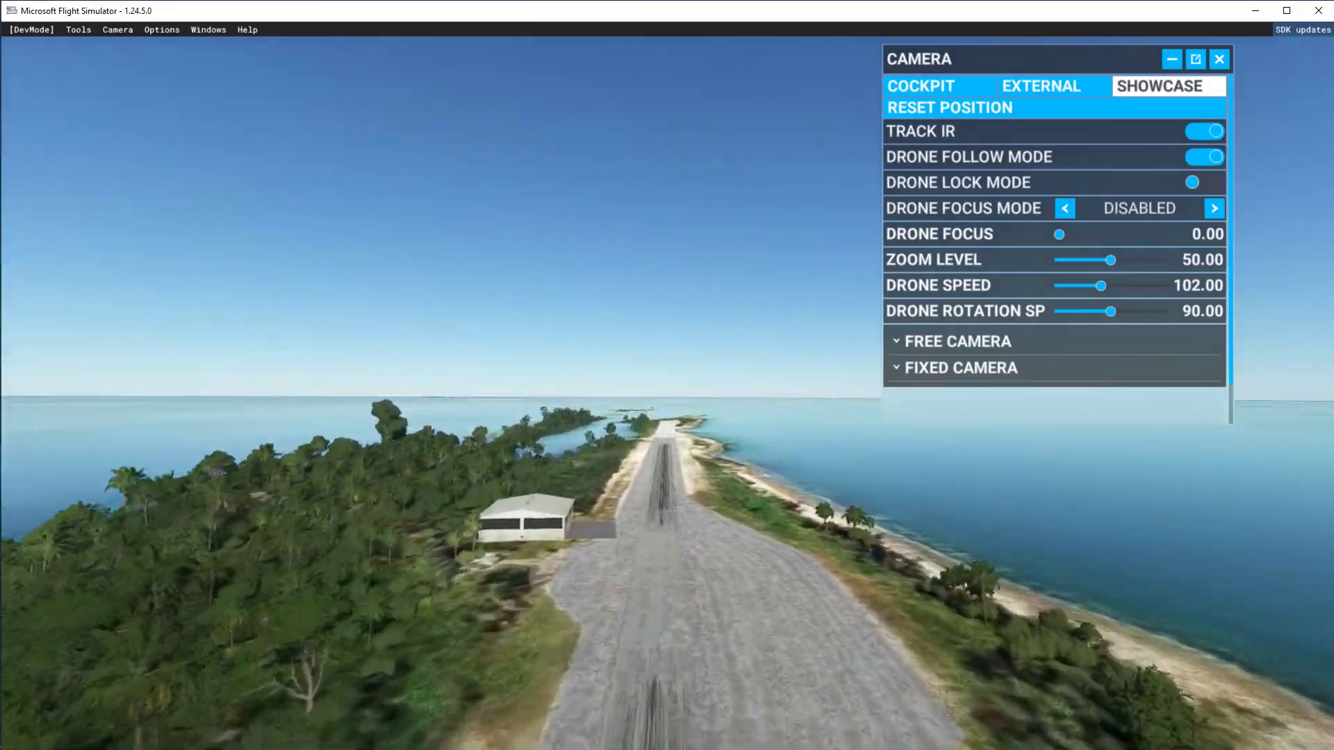
{"action": "key", "text": "KP_6"}
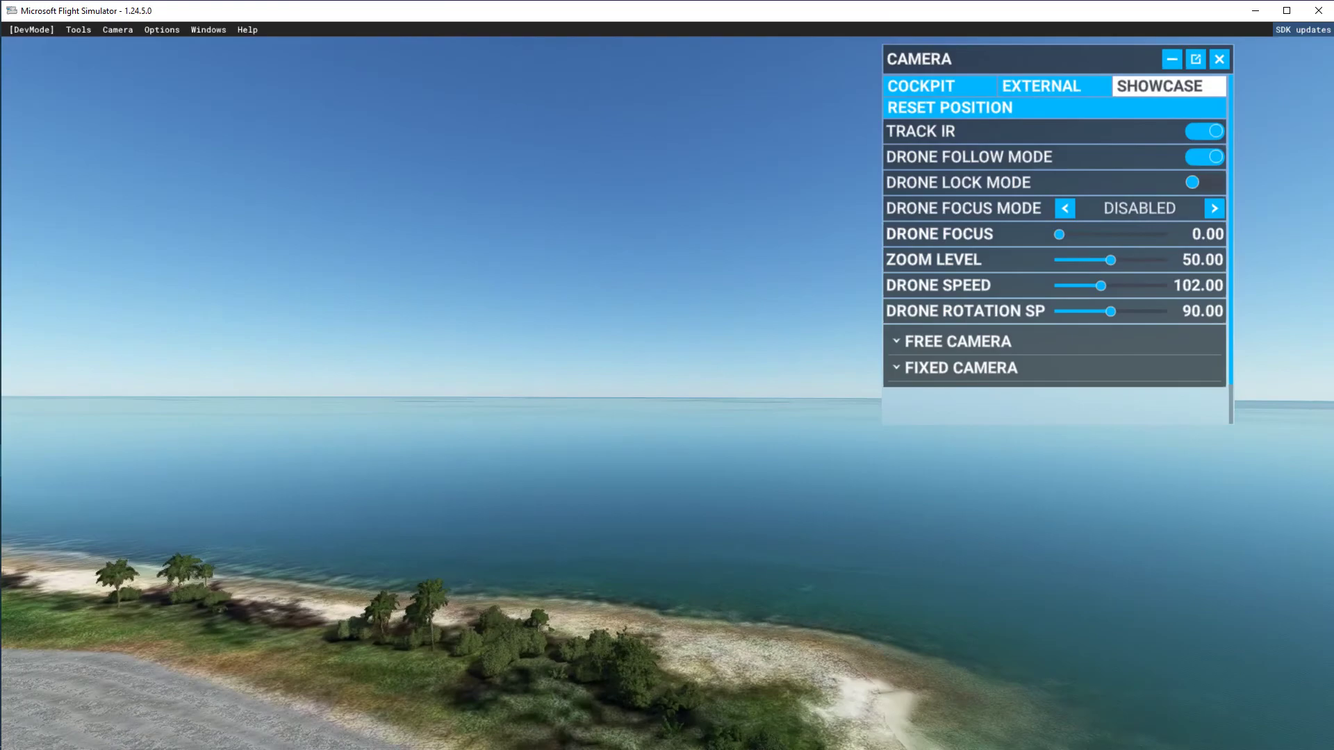
{"action": "key", "text": "KP_2"}
{"action": "key", "text": "w"}
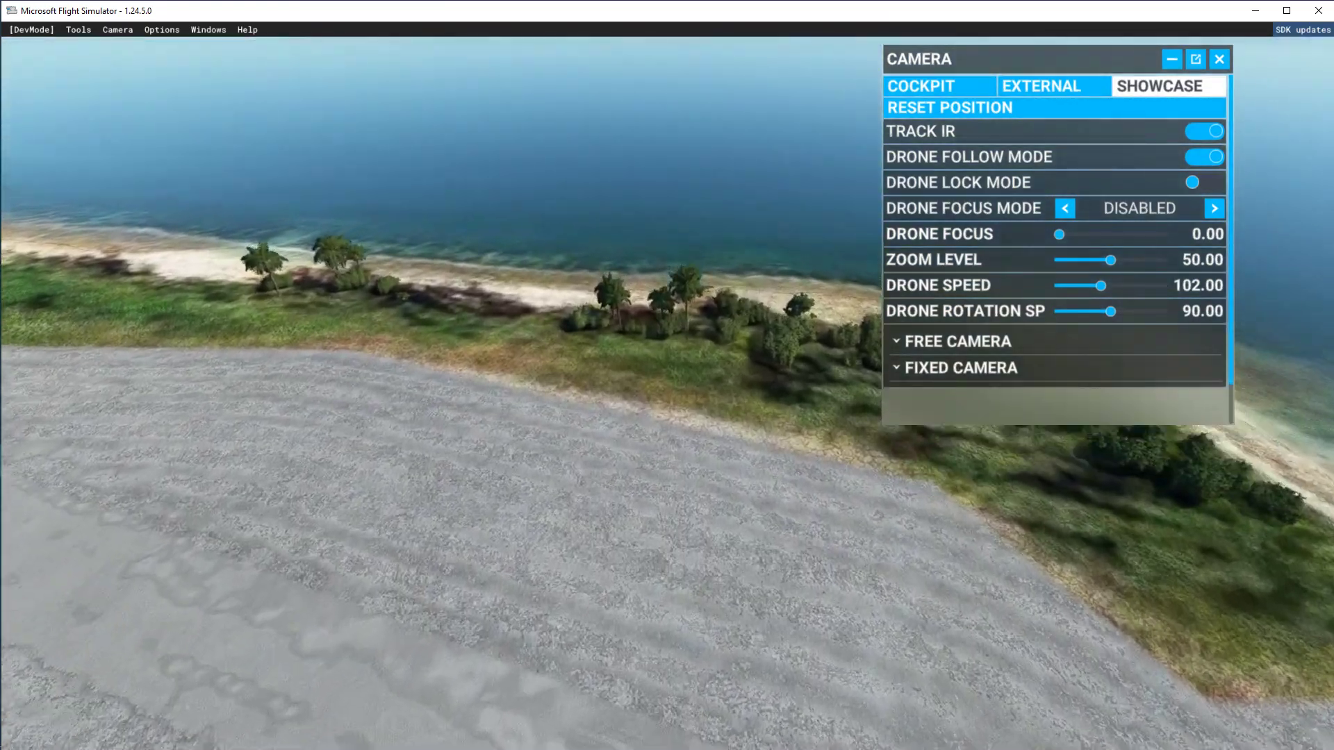
{"action": "key", "text": "a"}
{"action": "key", "text": "q"}
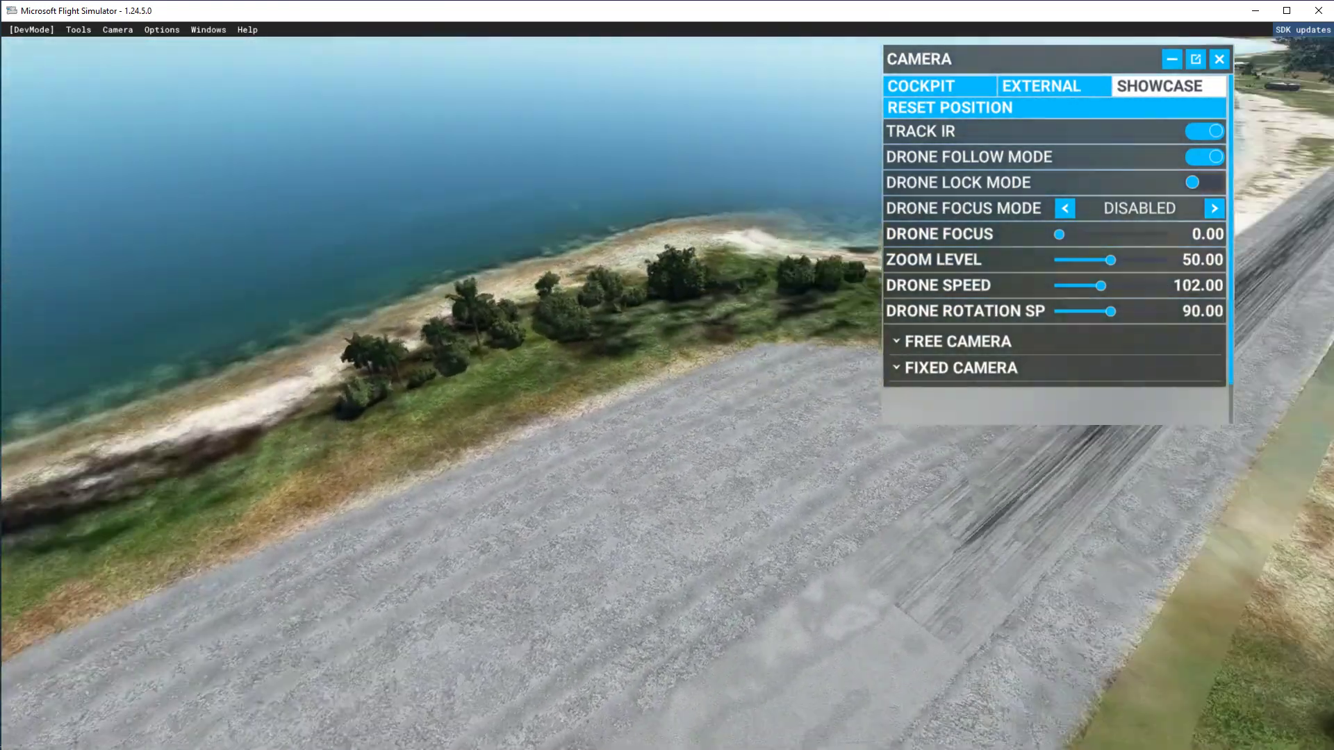
{"action": "key", "text": "KP_4"}
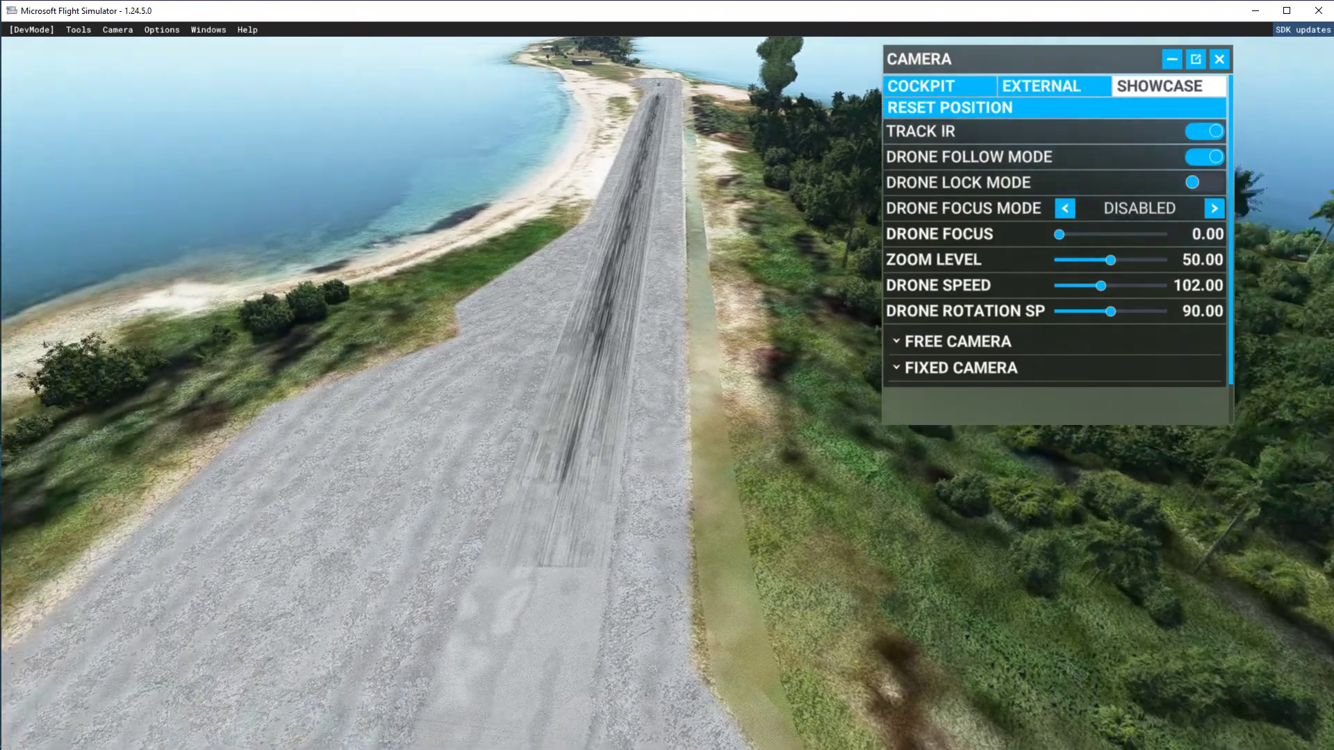
{"action": "key", "text": "r"}
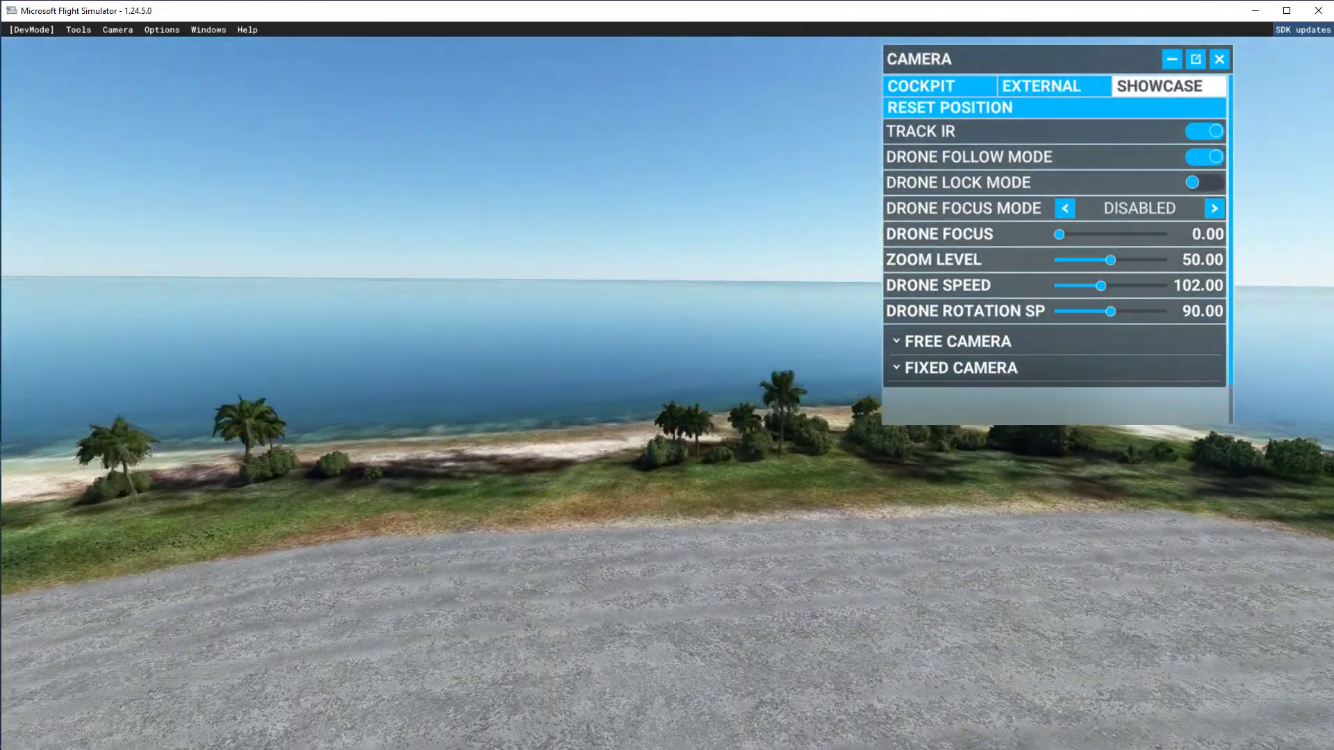
Examine the hangar, its dark pavement and the dirt path beside the runway with the drone camera.
{"action": "key", "text": "e"}
{"action": "key", "text": "d"}
{"action": "key", "text": "KP_4"}
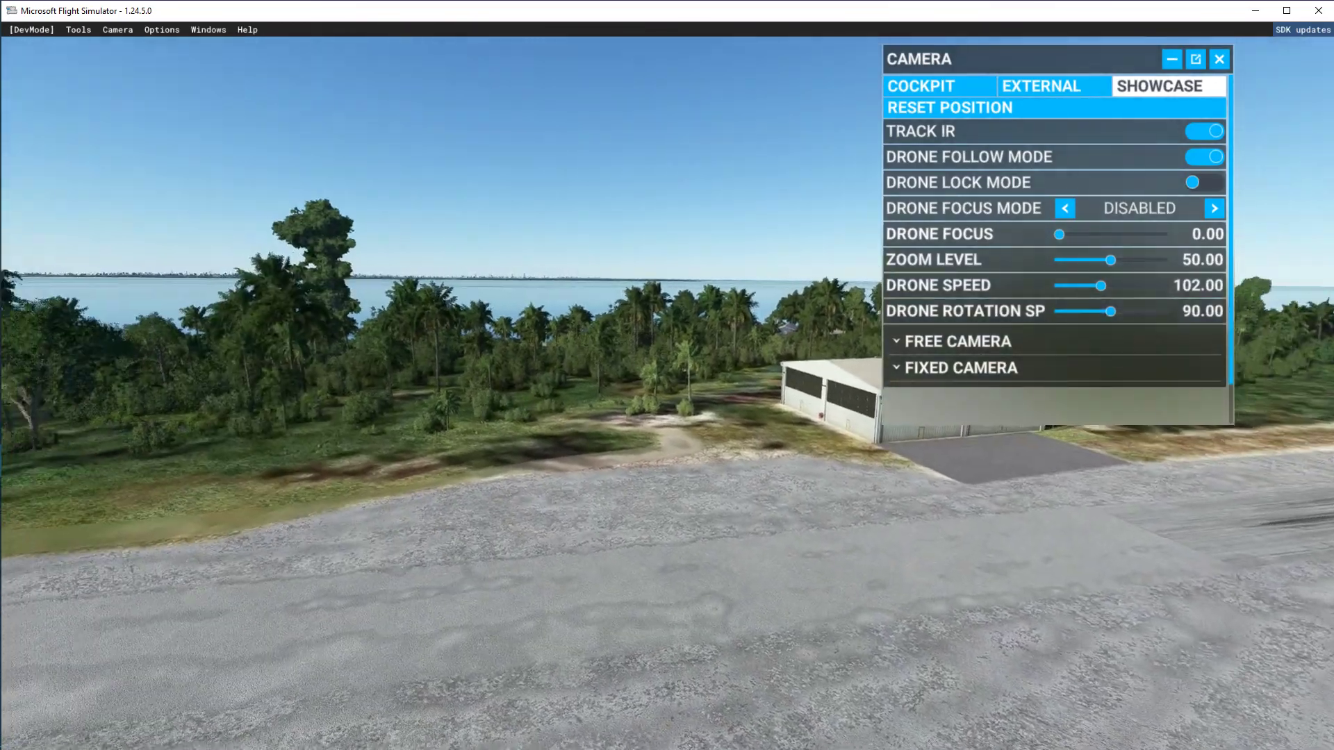
{"action": "key", "text": "d"}
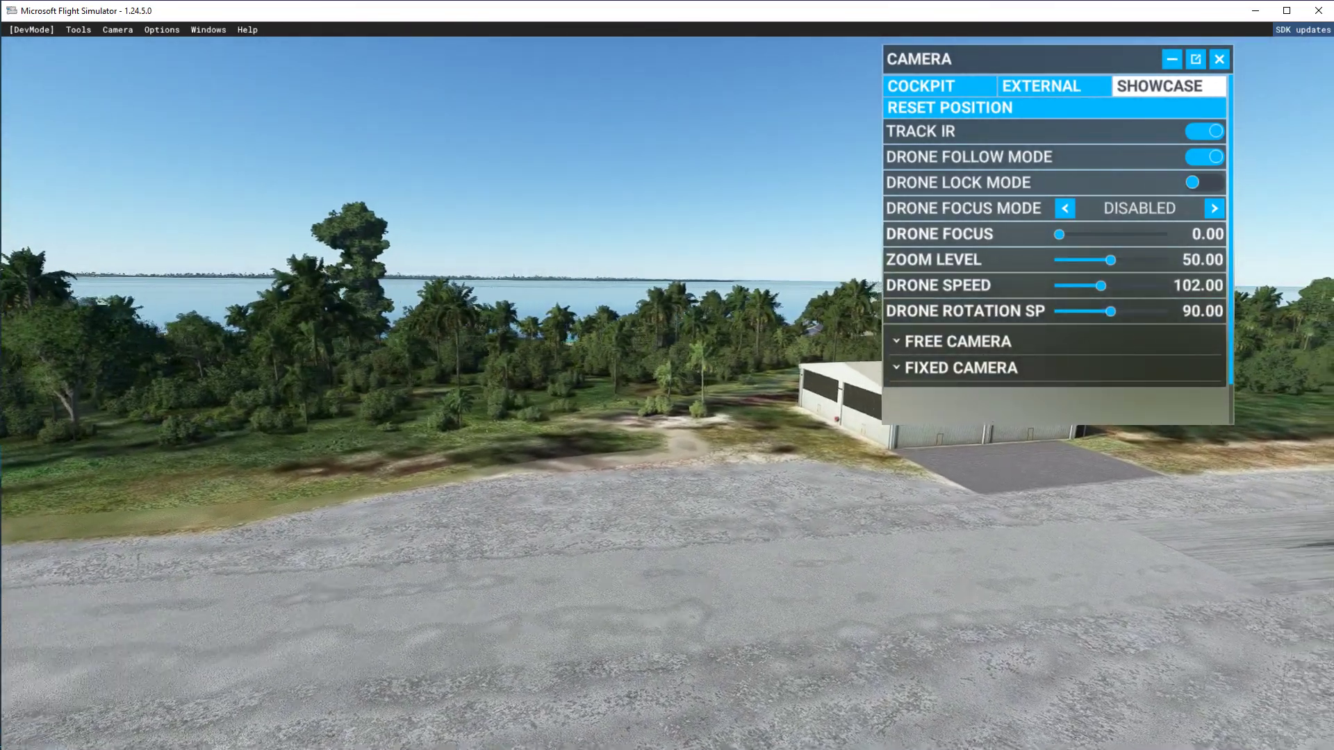
{"action": "key", "text": "w"}
{"action": "key", "text": "KP_6"}
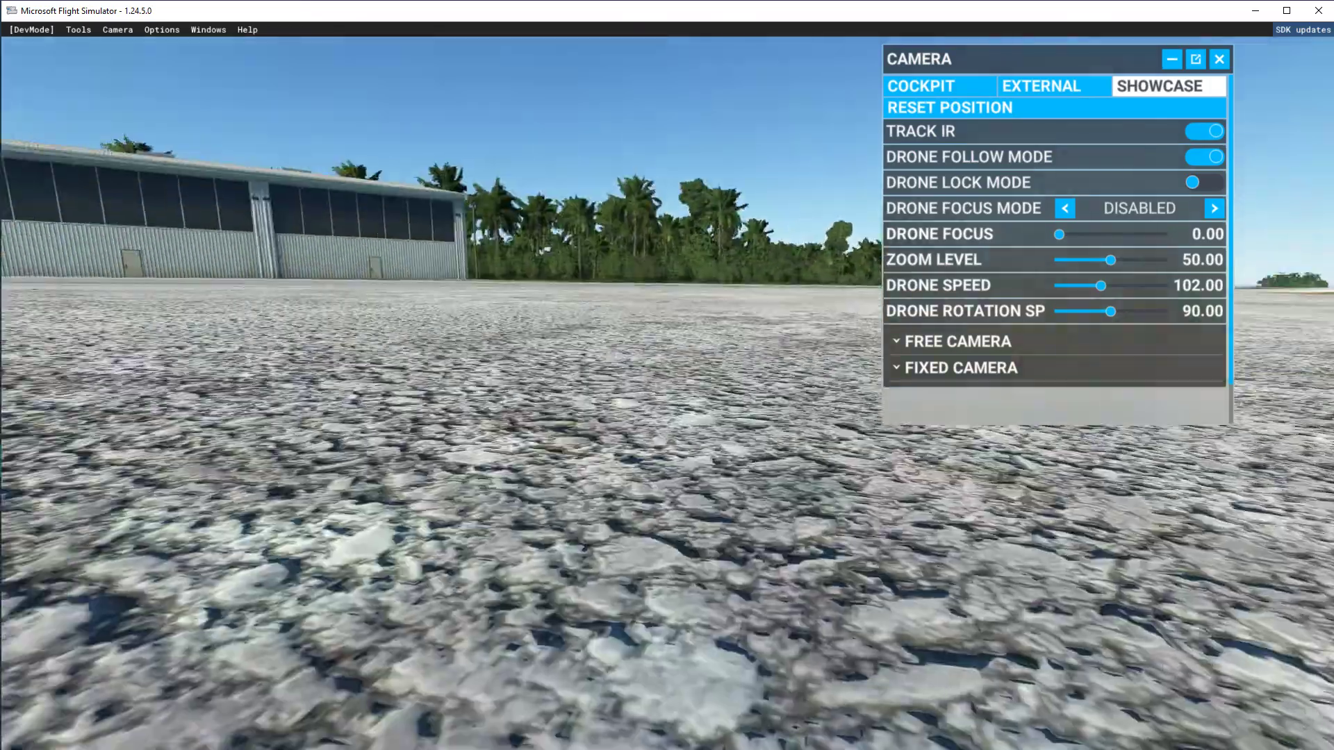
{"action": "key", "text": "r"}
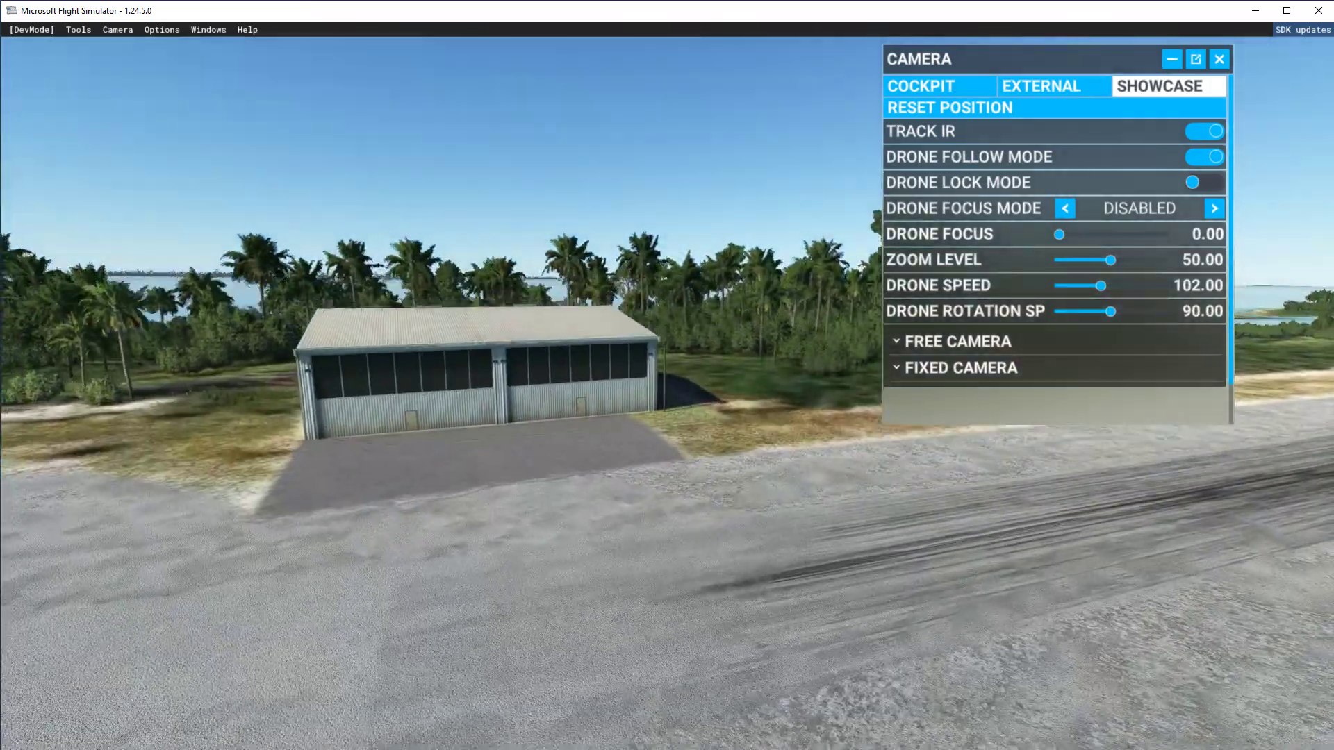
{"action": "key", "text": "w"}
{"action": "key", "text": "a"}
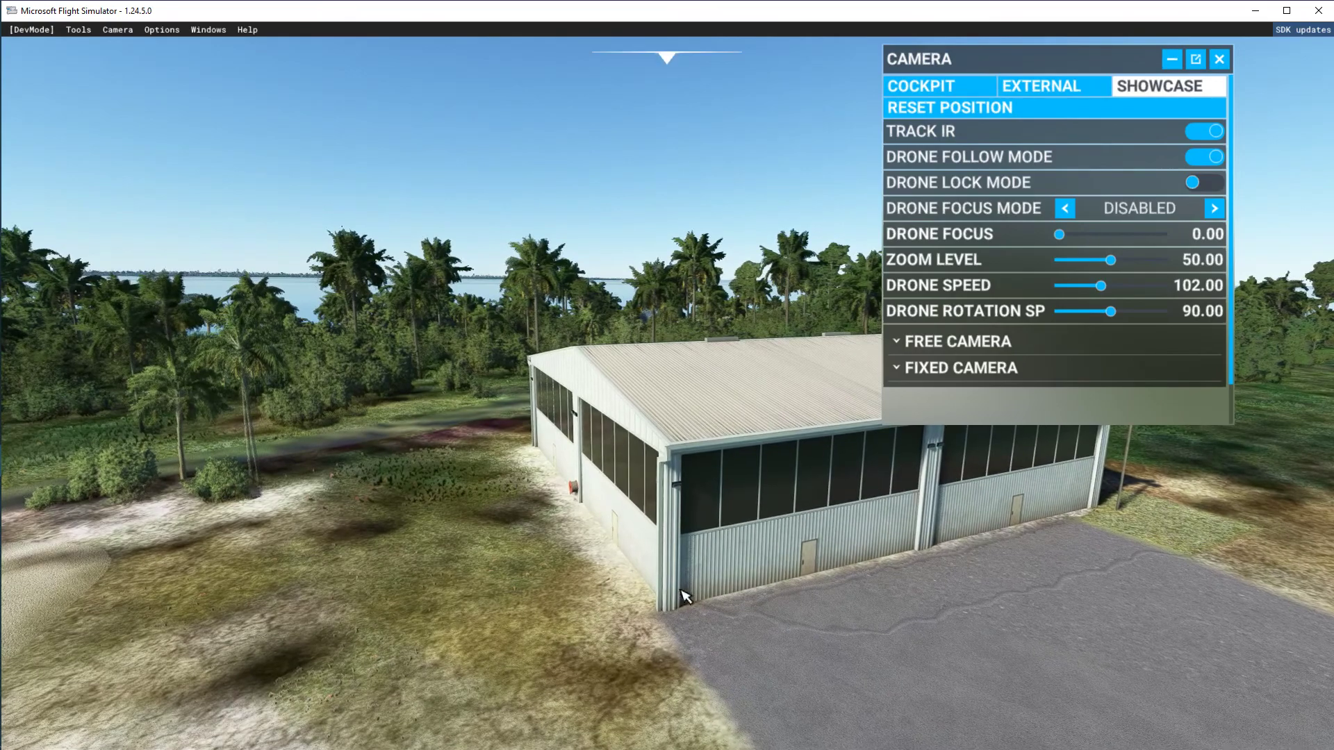
{"action": "key", "text": "s"}
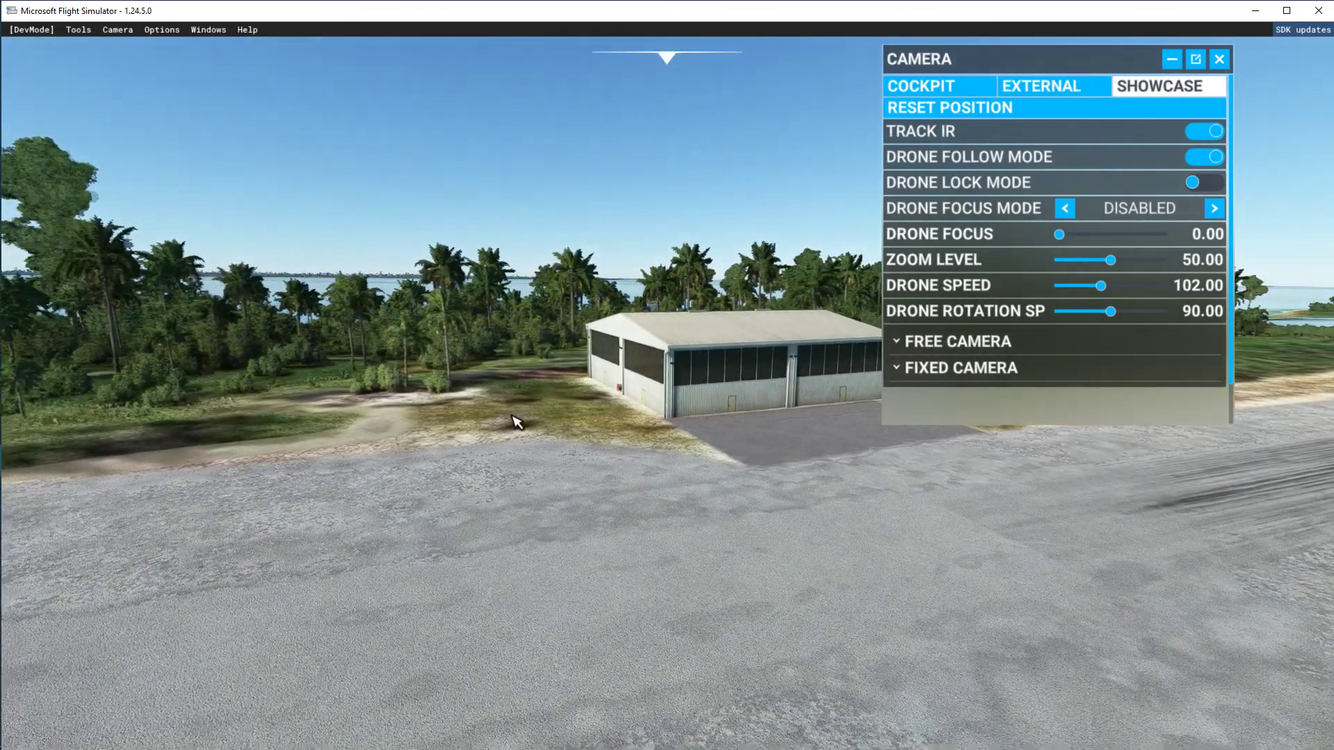
{"action": "key", "text": "a"}
{"action": "key", "text": "w"}
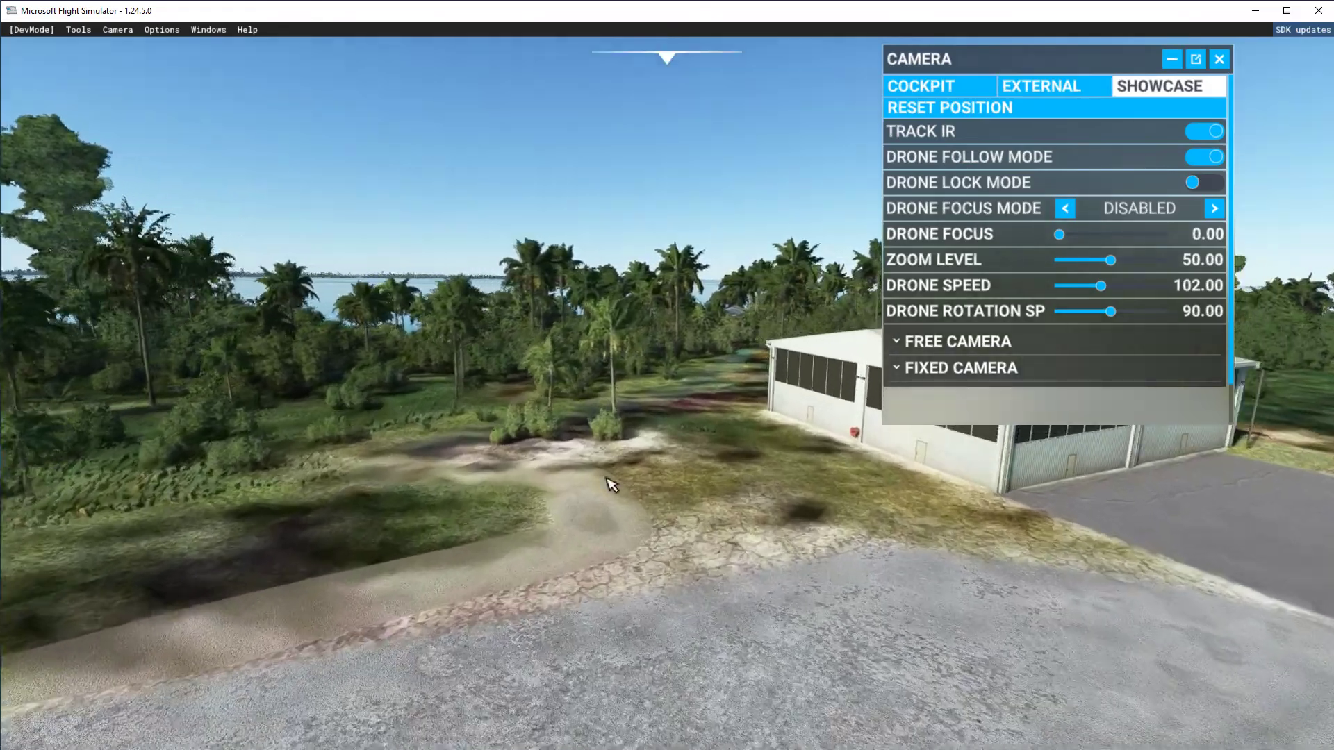
{"action": "key", "text": "d"}
{"action": "key", "text": "s"}
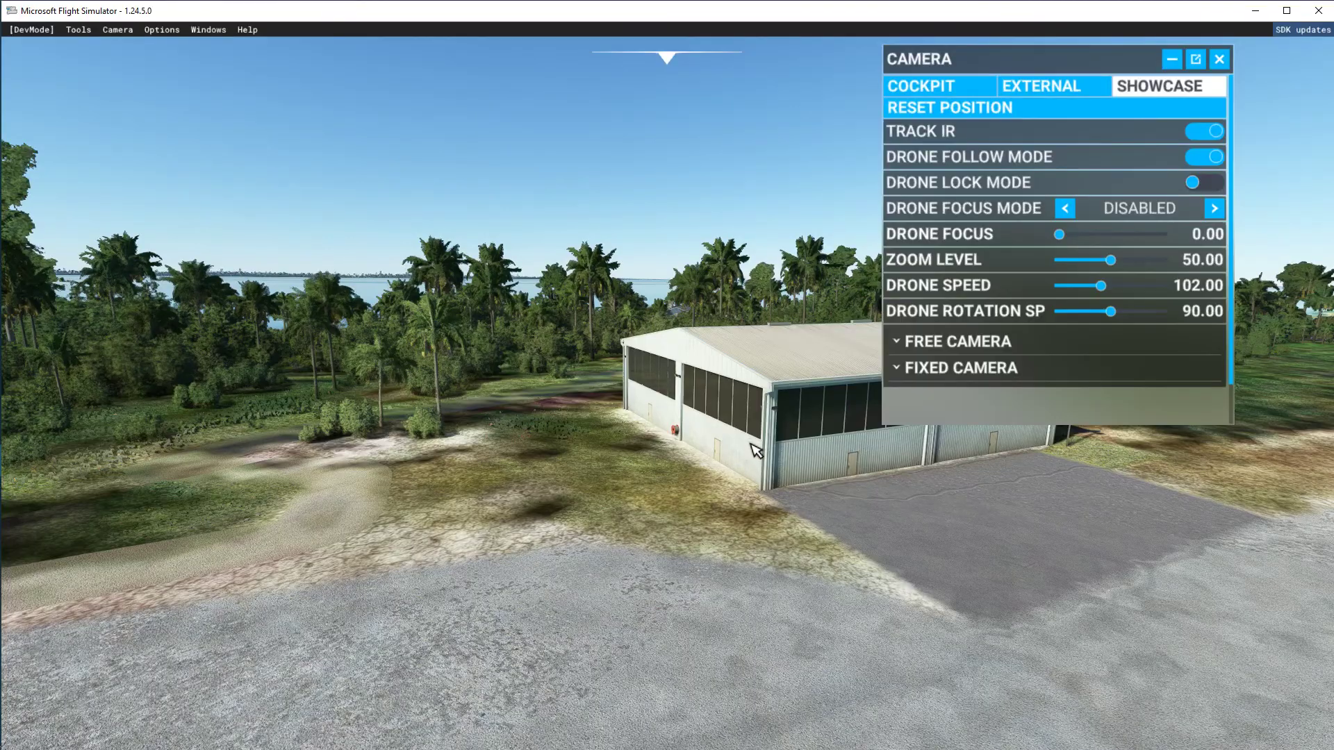
Inspect the hangar's far side and the apron surface toward the shoreline with the drone camera.
{"action": "key", "text": "d"}
{"action": "key", "text": "w"}
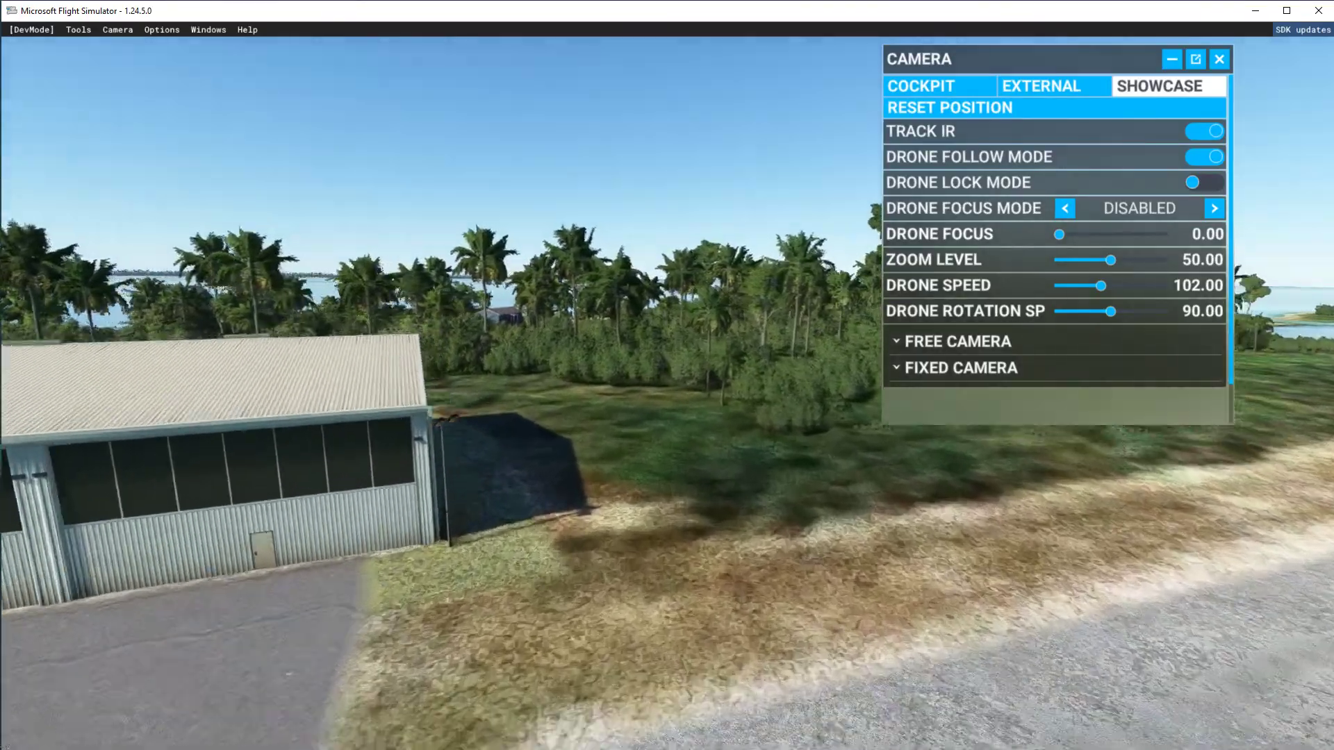
{"action": "key", "text": "w"}
{"action": "key", "text": "a"}
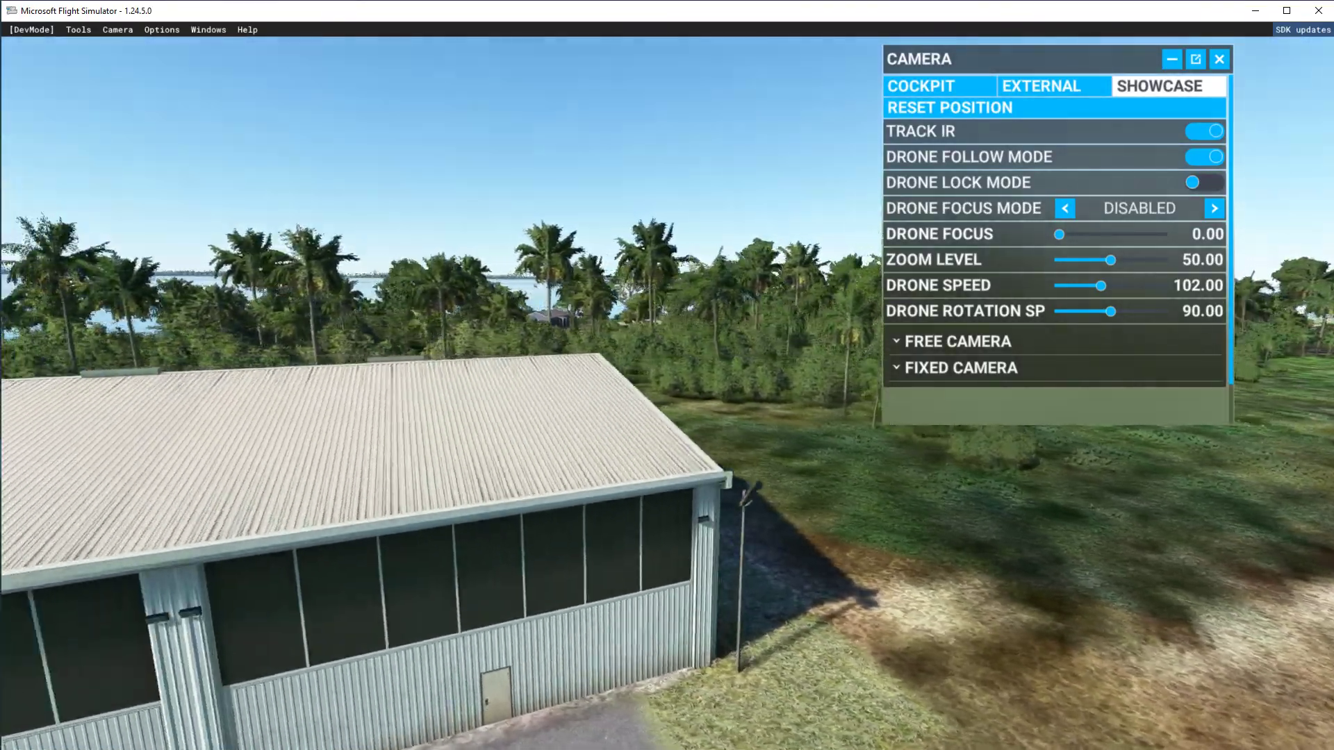
{"action": "key", "text": "s"}
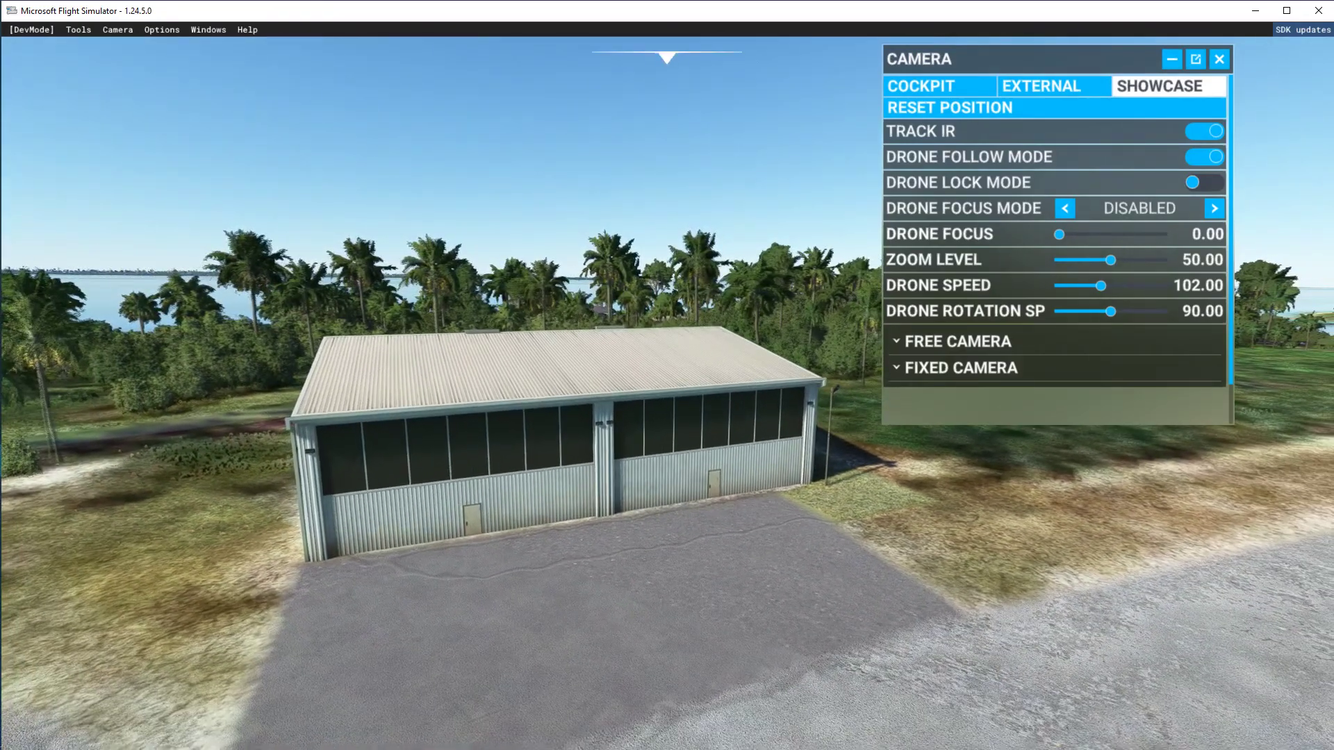
{"action": "key", "text": "KP_4"}
{"action": "key", "text": "KP_4"}
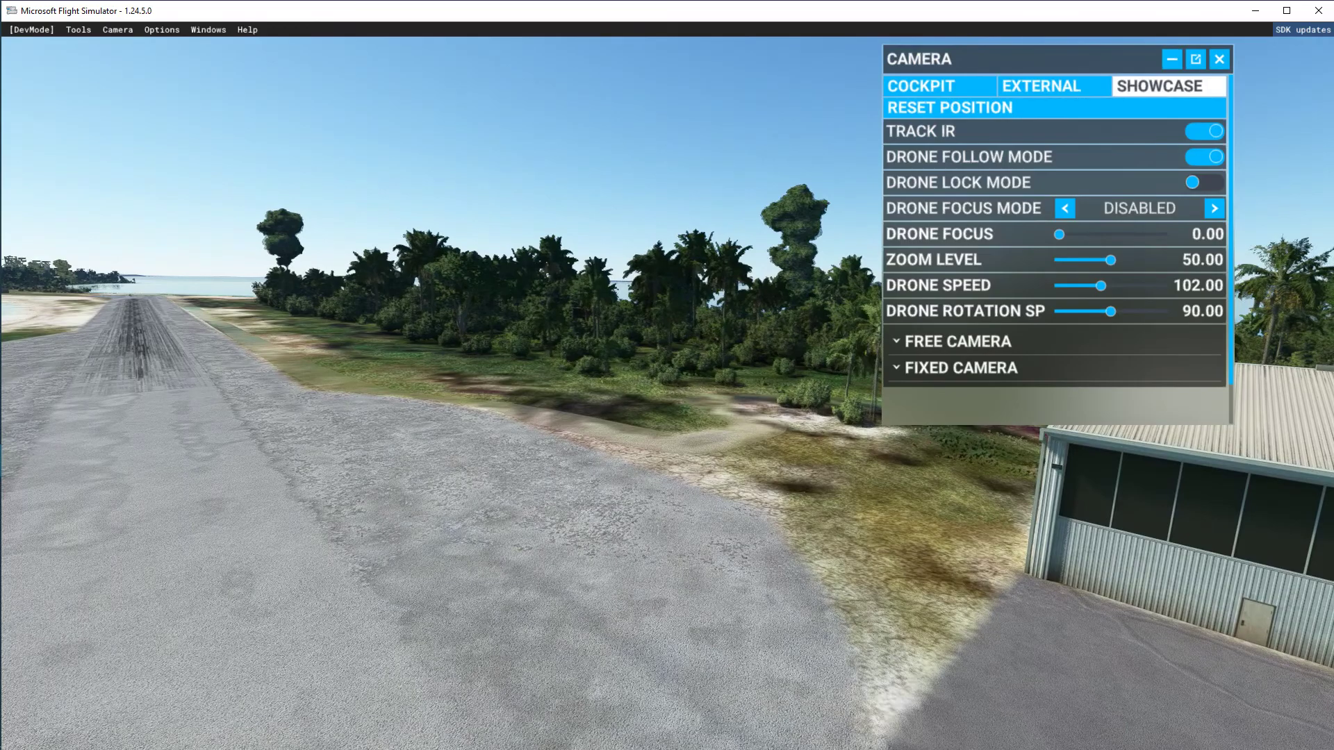
{"action": "key", "text": "KP_4"}
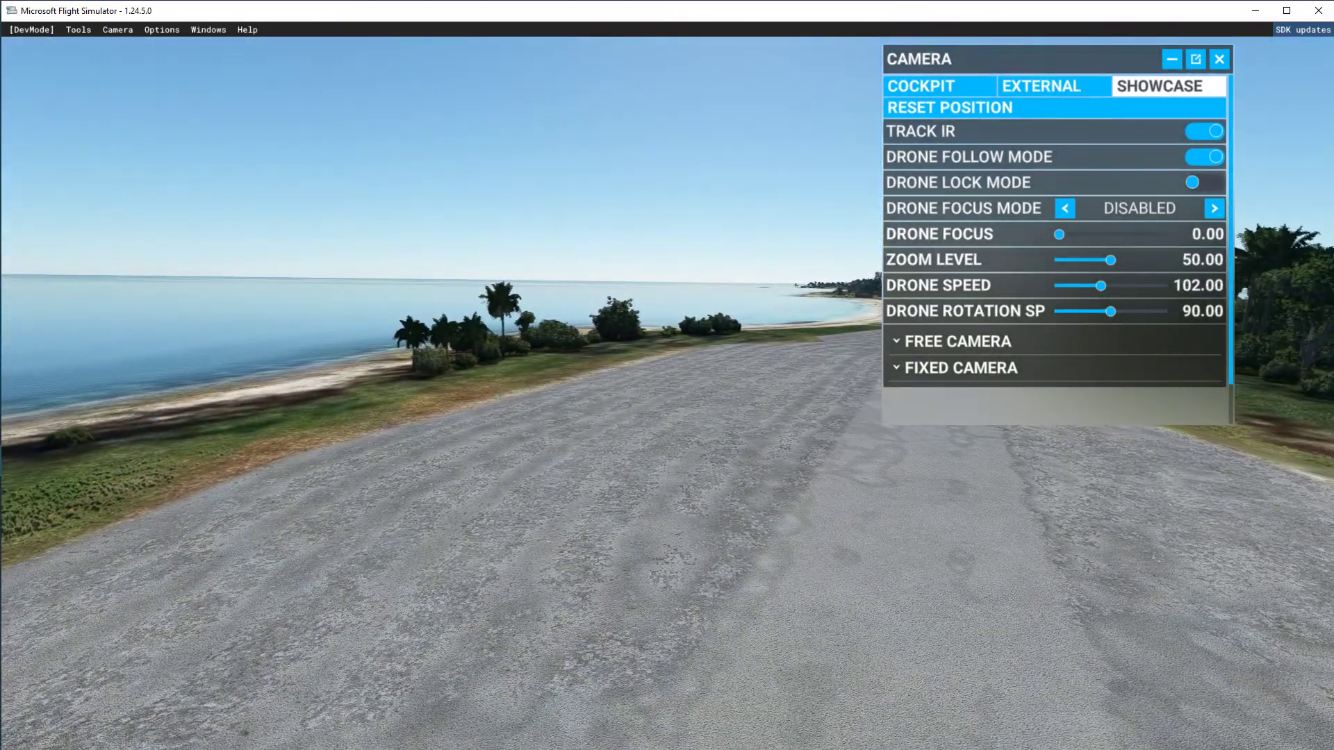
{"action": "key", "text": "KP_2"}
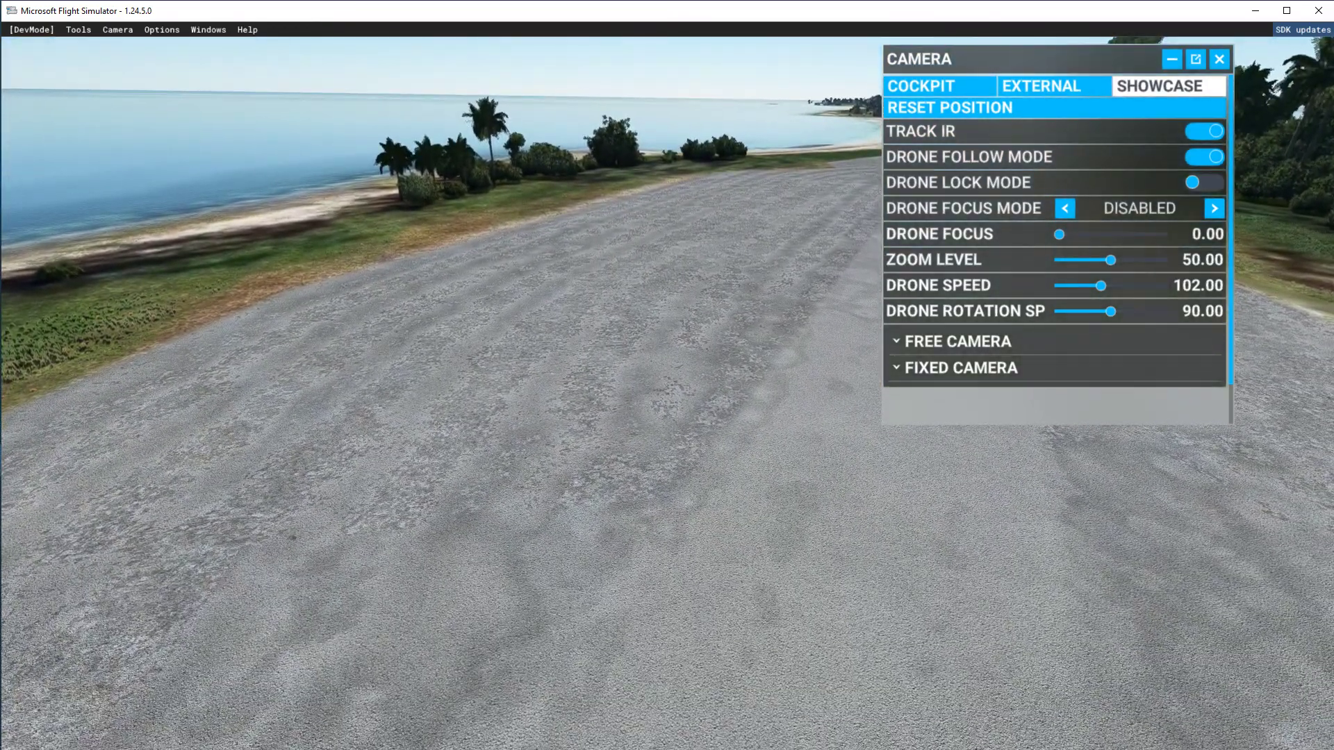